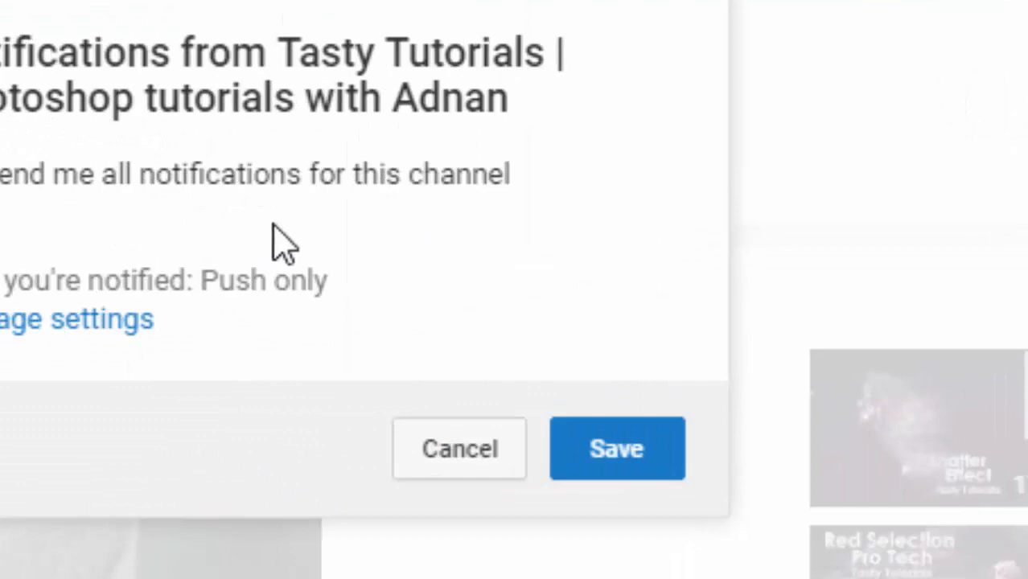
Step: Save the notification setting for the Tasty Tutorials channel and browse its uploaded videos
{"action": "left_click", "coordinate": [615, 450]}
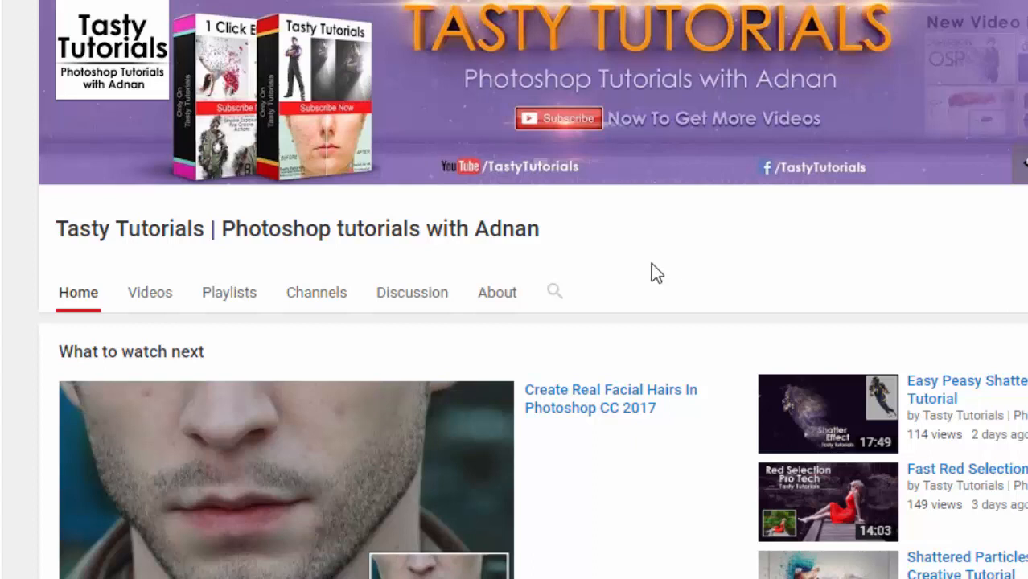
{"action": "left_click", "coordinate": [153, 294]}
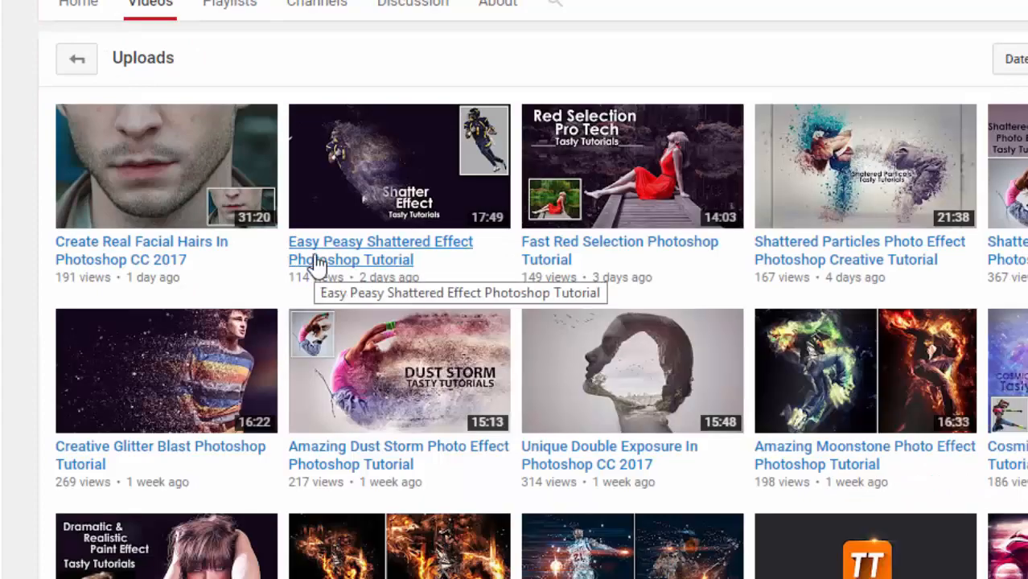
{"action": "scroll", "coordinate": [250, 349], "scroll_direction": "down", "scroll_amount": 10}
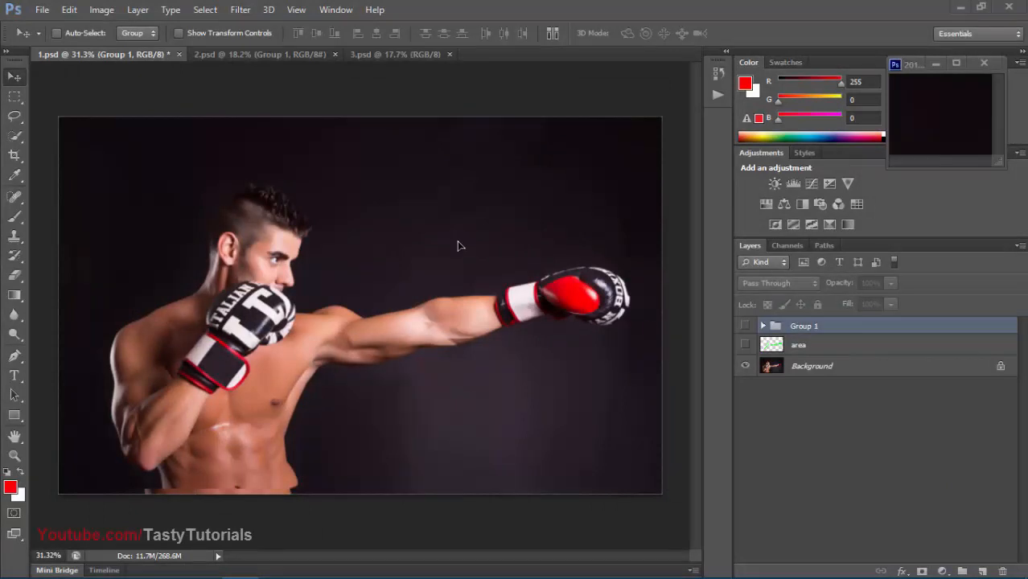
{"action": "scroll", "coordinate": [457, 245], "scroll_direction": "up", "scroll_amount": 1}
{"action": "scroll", "coordinate": [457, 245], "scroll_direction": "down", "scroll_amount": 1}
{"action": "scroll", "coordinate": [210, 98], "scroll_direction": "up", "scroll_amount": 1}
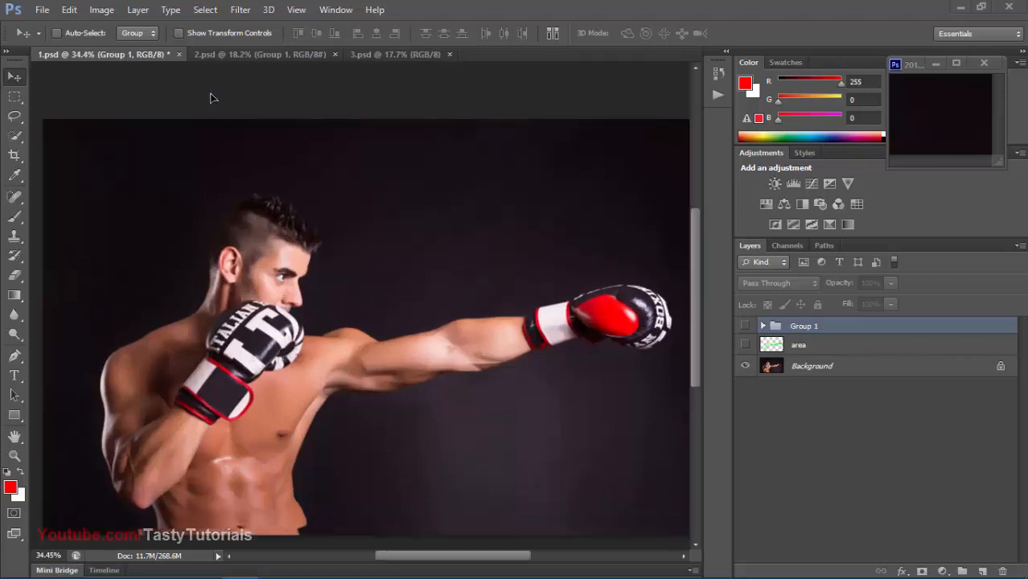
{"action": "scroll", "coordinate": [210, 99], "scroll_direction": "down", "scroll_amount": 1}
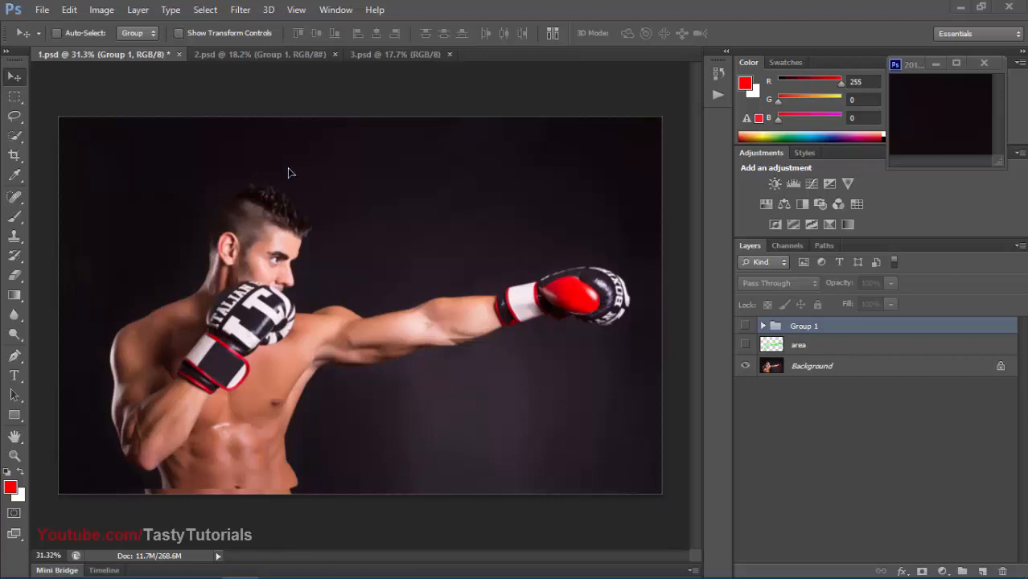
{"action": "left_click", "coordinate": [776, 327]}
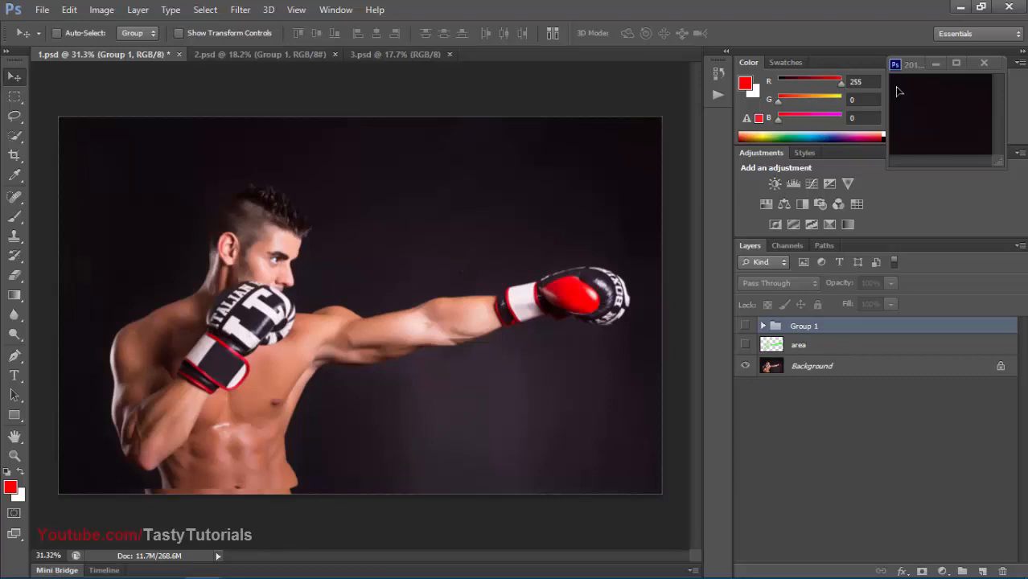
{"action": "left_click", "coordinate": [906, 64]}
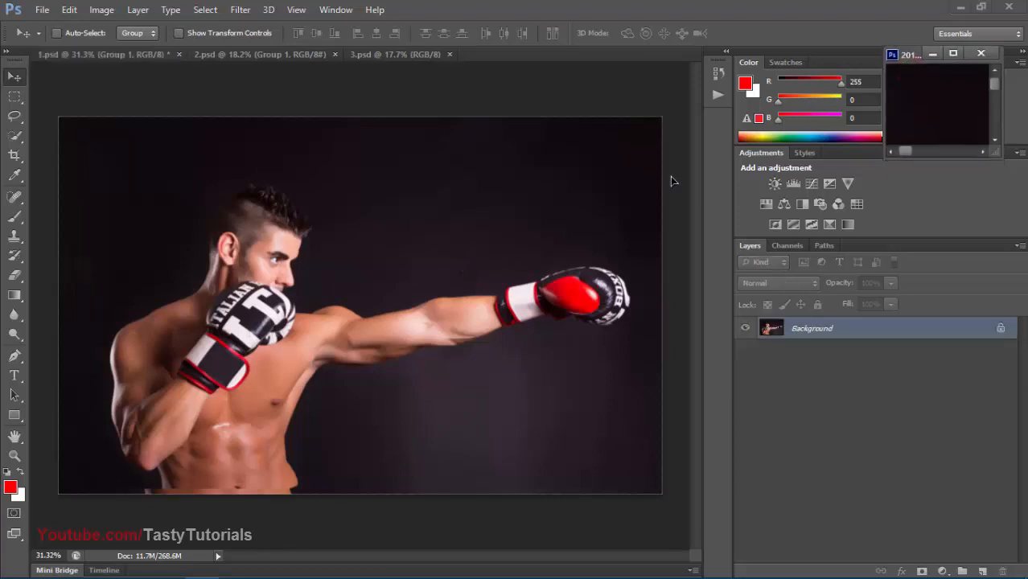
{"action": "left_click", "coordinate": [622, 8]}
{"action": "left_click", "coordinate": [515, 10]}
Step: Make the area layer and Group 1 visible in 1.psd
{"action": "left_click", "coordinate": [141, 57]}
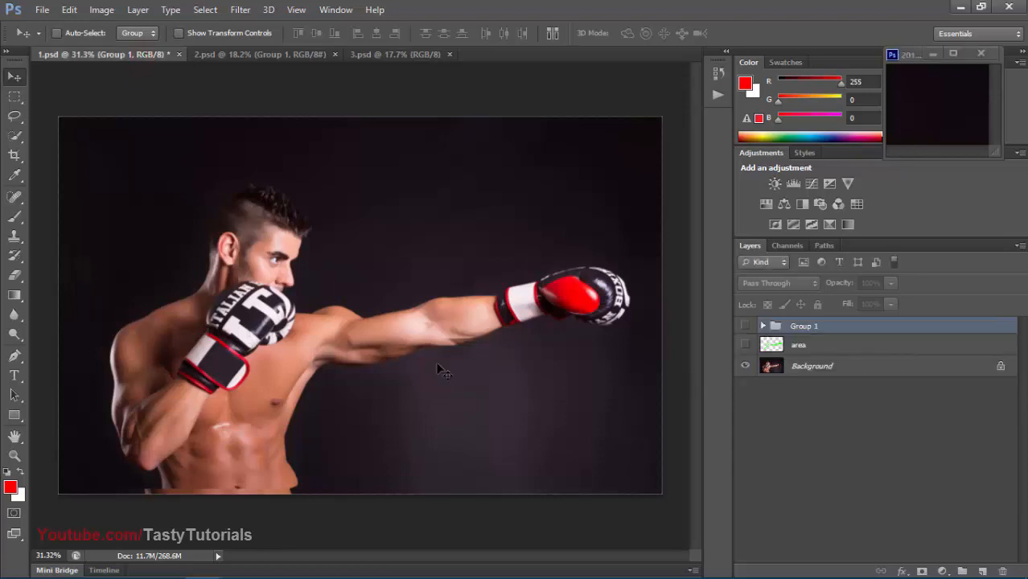
{"action": "left_click", "coordinate": [742, 344]}
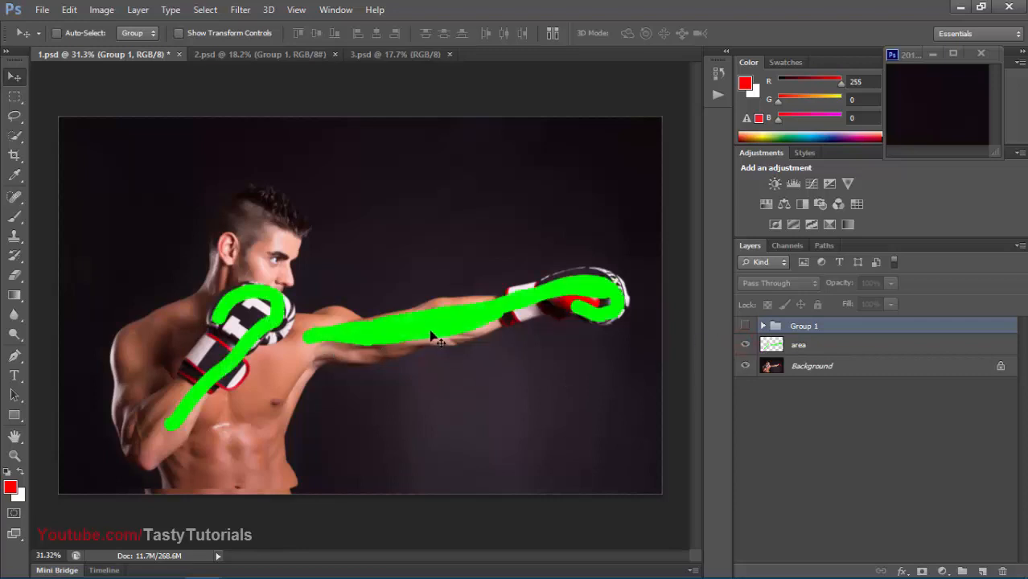
{"action": "left_click", "coordinate": [745, 325]}
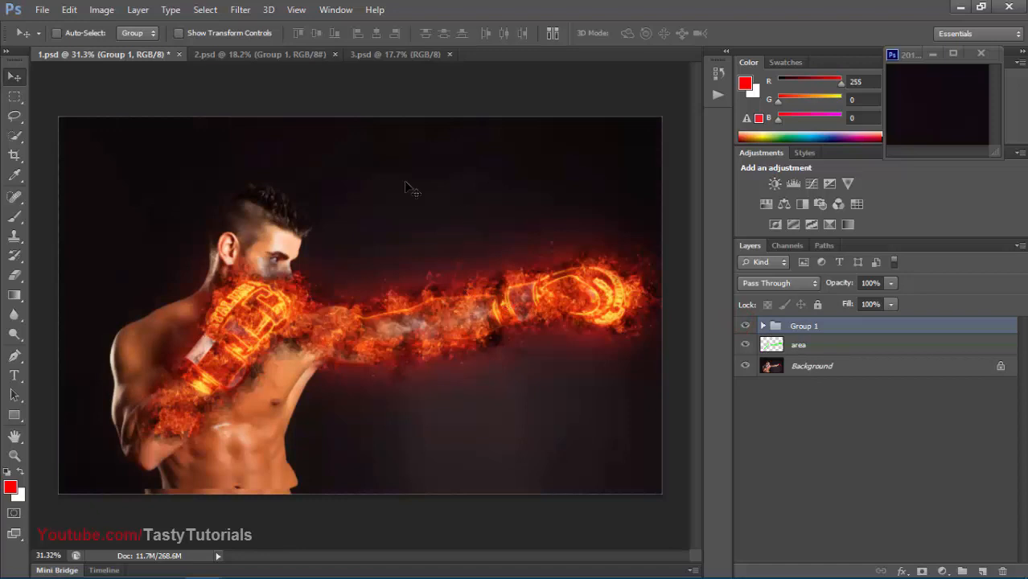
Step: Examine the fire effect of Group 1 up close along the boxer's outstretched arm and gloves
{"action": "scroll", "coordinate": [310, 344], "scroll_direction": "up", "scroll_amount": 1}
{"action": "scroll", "coordinate": [612, 336], "scroll_direction": "up", "scroll_amount": 4}
{"action": "scroll", "coordinate": [435, 345], "scroll_direction": "up", "scroll_amount": 1}
{"action": "left_click", "coordinate": [744, 326]}
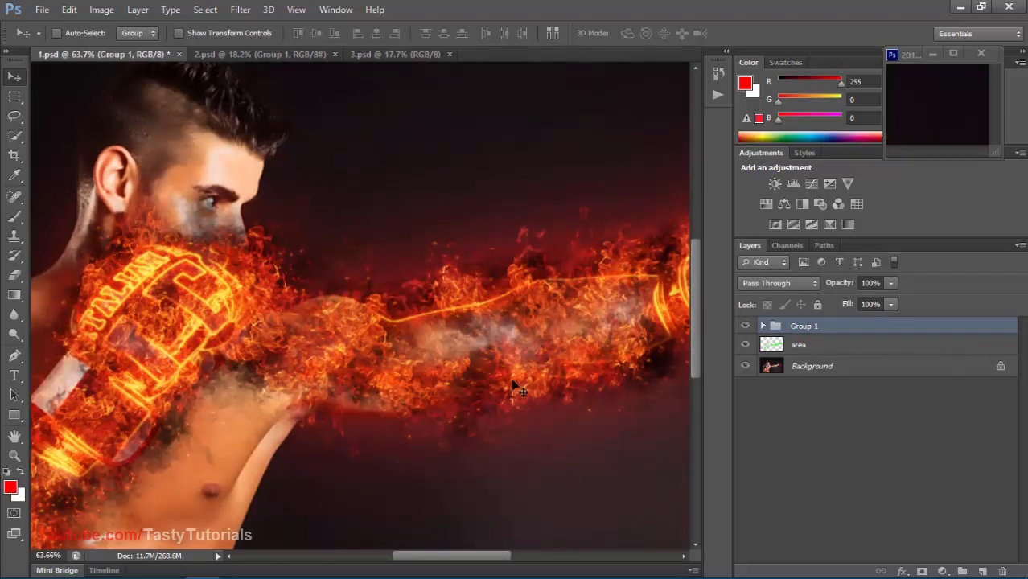
{"action": "scroll", "coordinate": [515, 388], "scroll_direction": "down", "scroll_amount": 1}
{"action": "left_click_drag", "start_coordinate": [448, 555], "coordinate": [515, 559]}
{"action": "scroll", "coordinate": [523, 452], "scroll_direction": "down", "scroll_amount": 3}
{"action": "left_click_drag", "start_coordinate": [698, 364], "coordinate": [693, 390]}
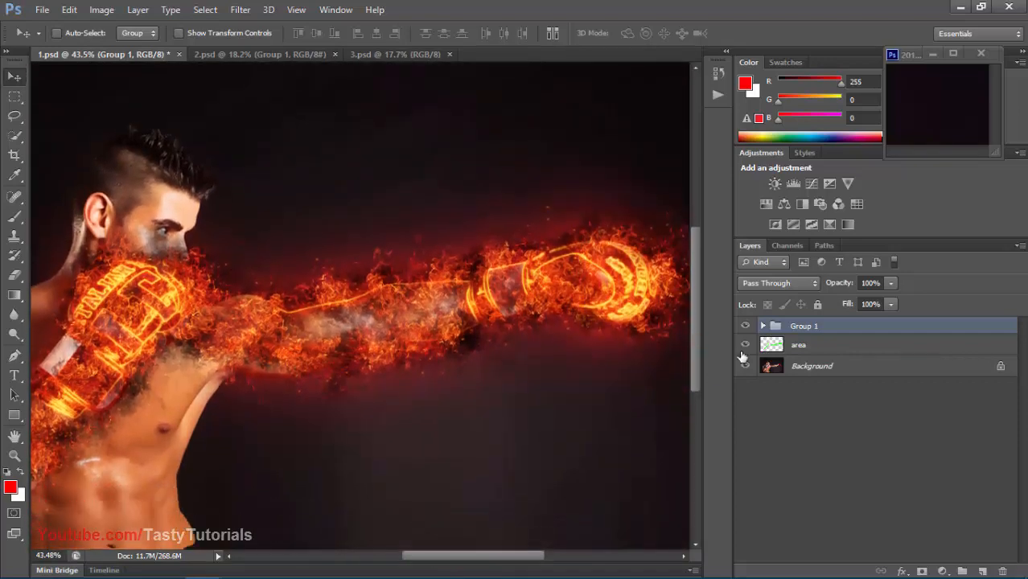
Step: Expand Group 1 and compare the image with its Color adjustments and Glow lines groups hidden and shown
{"action": "left_click", "coordinate": [763, 326]}
{"action": "left_click", "coordinate": [747, 342]}
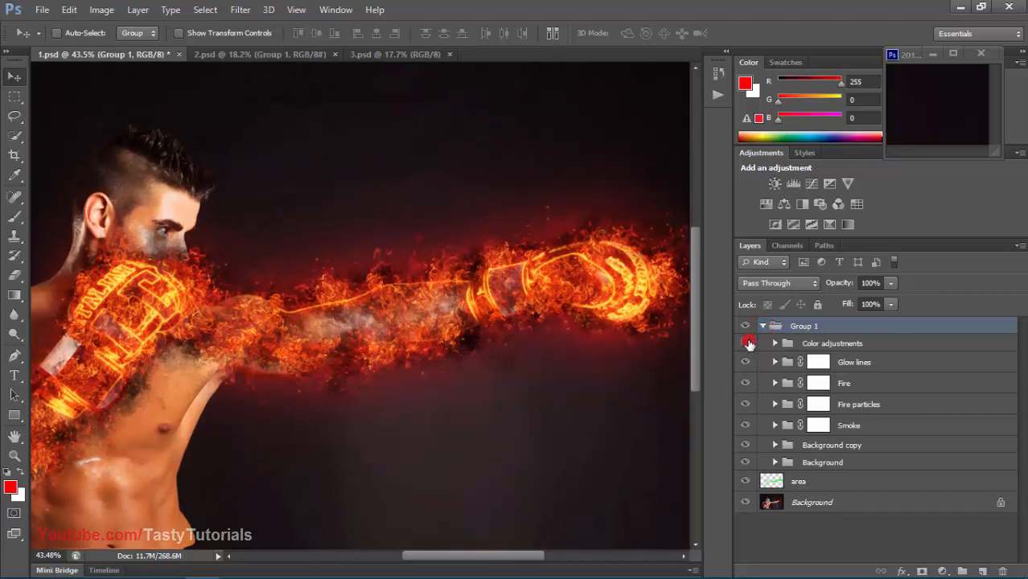
{"action": "left_click", "coordinate": [746, 361]}
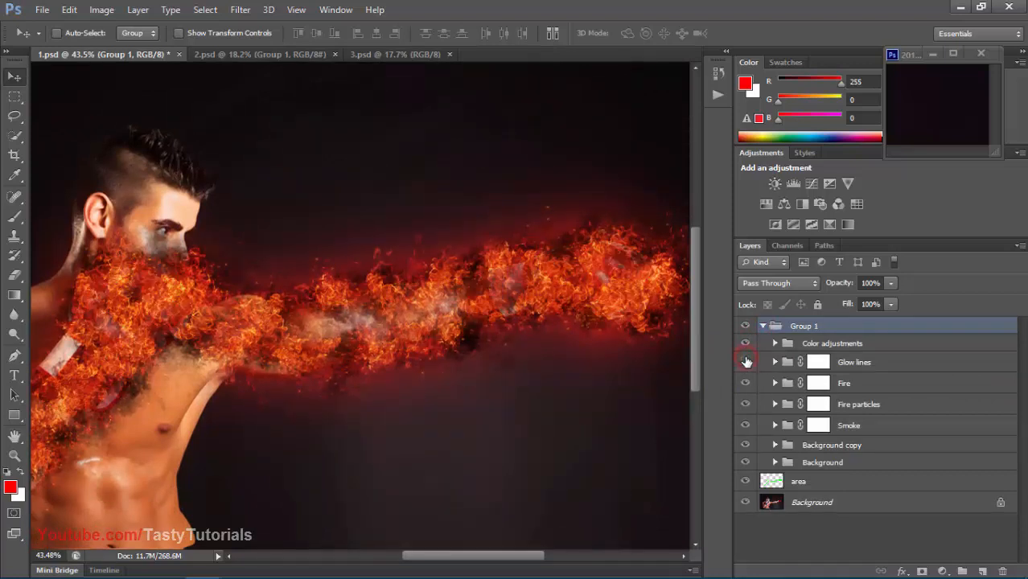
{"action": "left_click", "coordinate": [746, 362]}
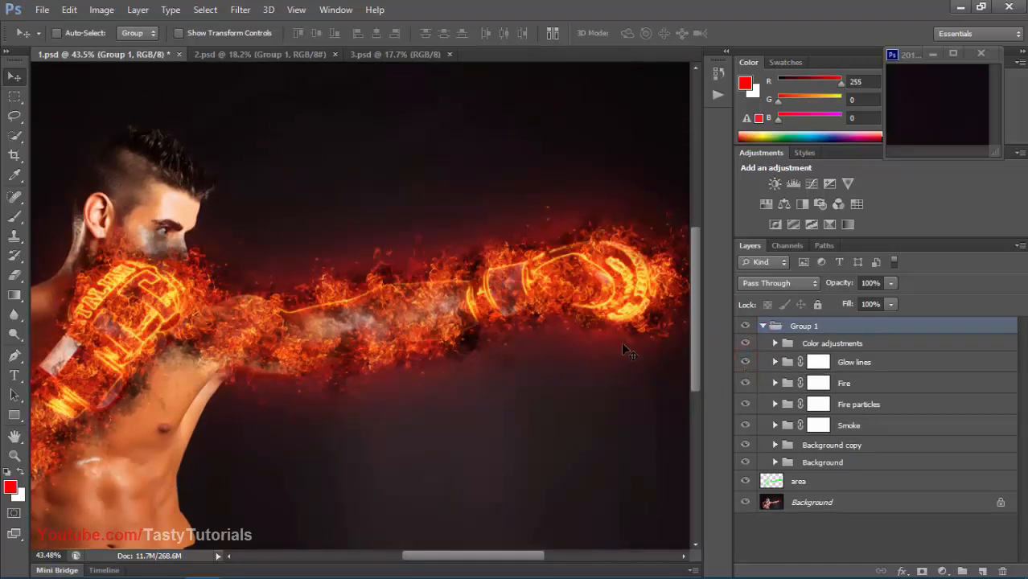
{"action": "left_click", "coordinate": [746, 362]}
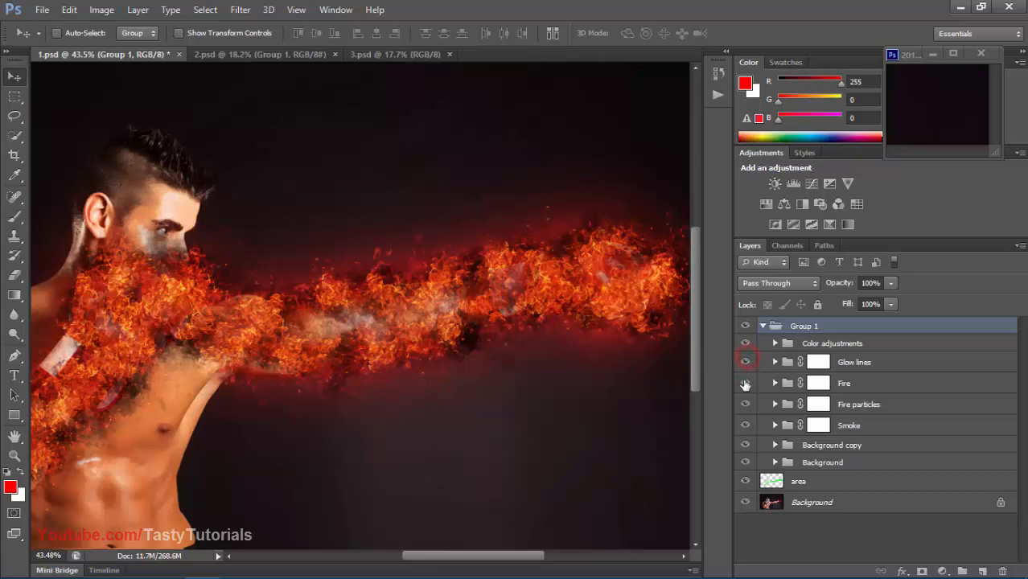
{"action": "left_click", "coordinate": [746, 362]}
Step: Expand the Glow lines group, preview its Hue/Saturation, Brightness/Contrast and color layers, and collapse it again
{"action": "left_click", "coordinate": [773, 362]}
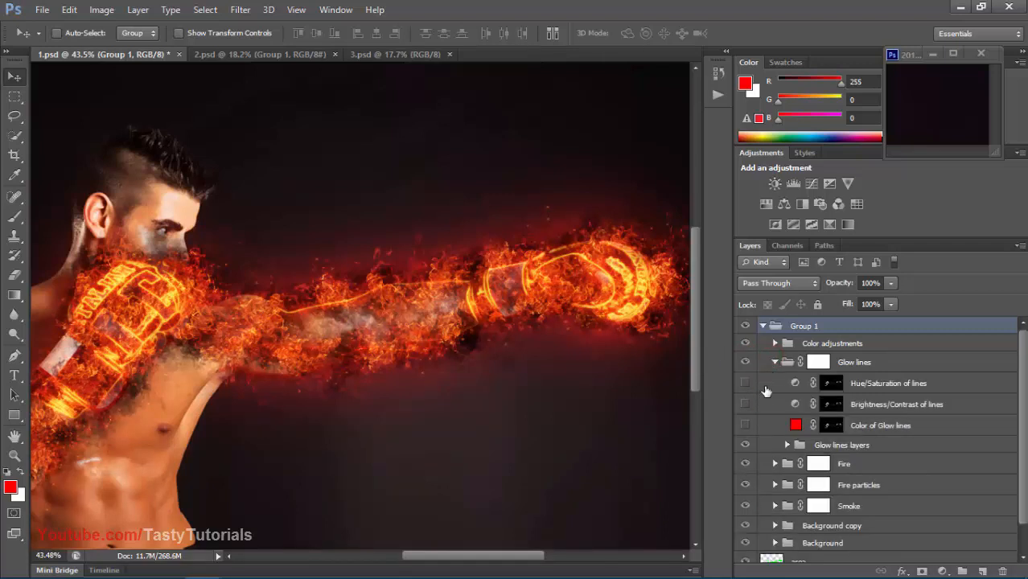
{"action": "left_click", "coordinate": [865, 362]}
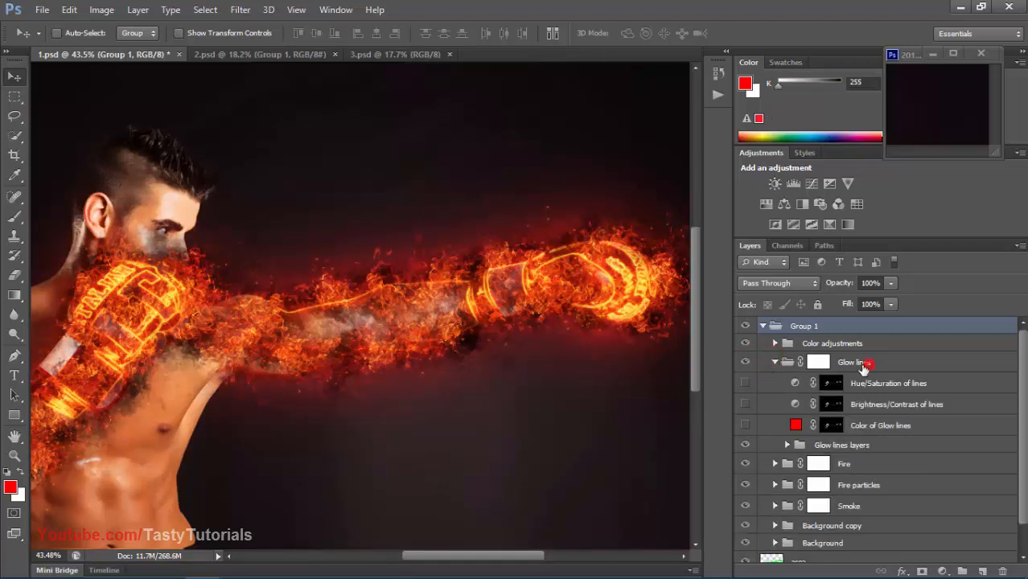
{"action": "left_click", "coordinate": [745, 382]}
{"action": "left_click", "coordinate": [746, 404]}
{"action": "left_click", "coordinate": [746, 424]}
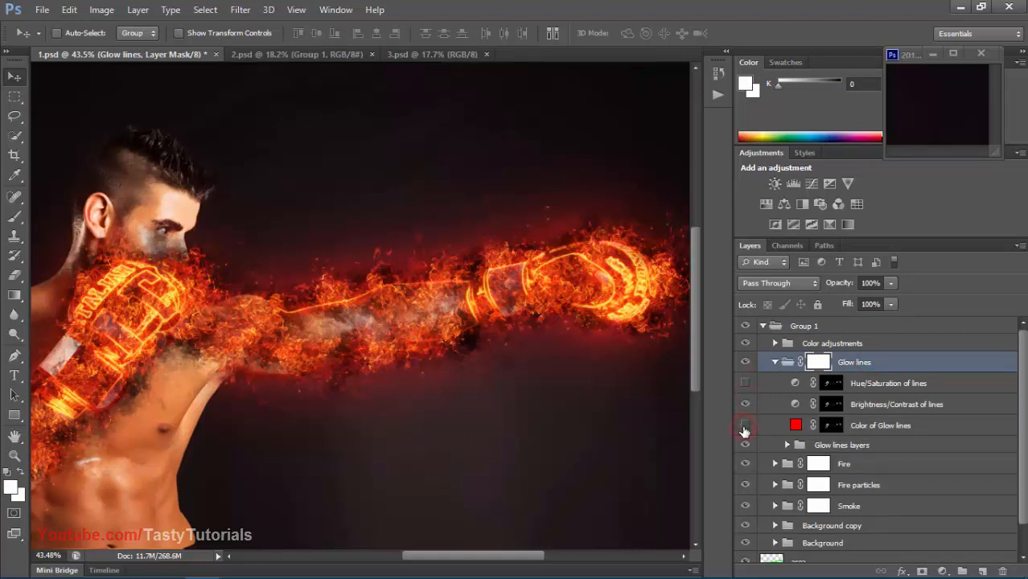
{"action": "left_click", "coordinate": [745, 404]}
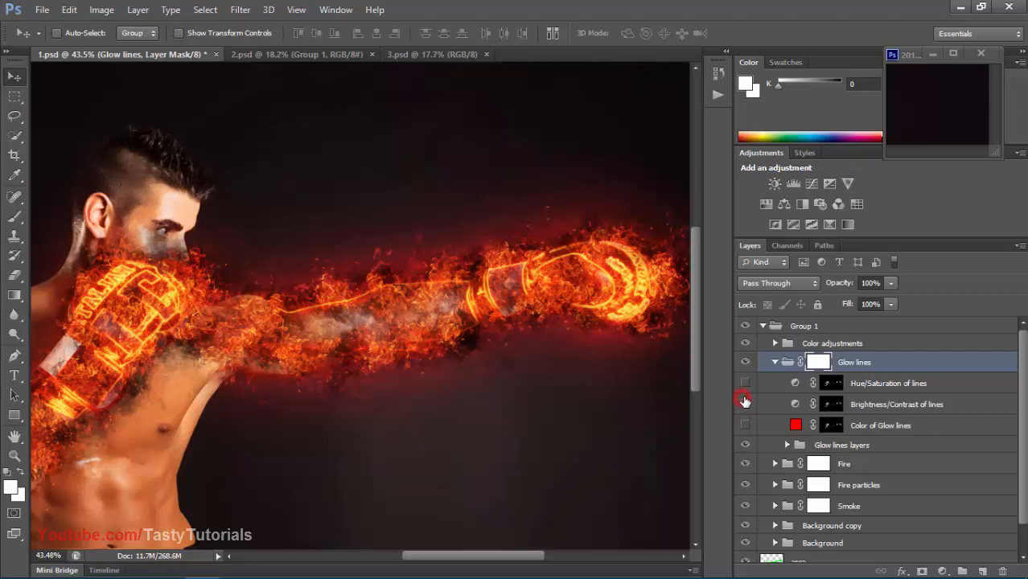
{"action": "left_click", "coordinate": [775, 363]}
{"action": "left_click", "coordinate": [775, 363]}
{"action": "left_click", "coordinate": [775, 363]}
Step: Select the Fire group and compare the image with it hidden and shown
{"action": "left_click", "coordinate": [828, 384]}
{"action": "left_click", "coordinate": [745, 383]}
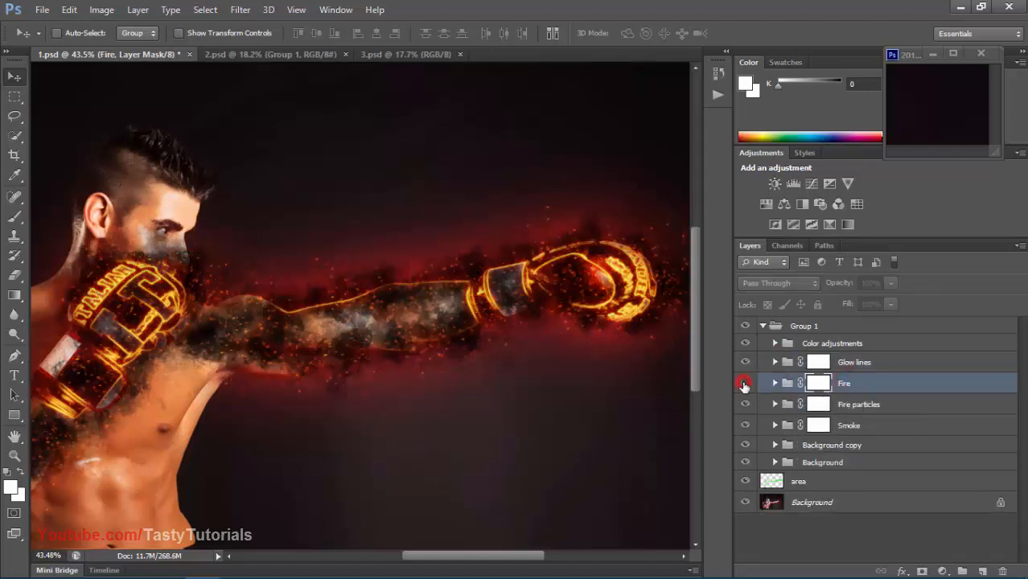
{"action": "left_click", "coordinate": [744, 384]}
Step: Expand the Fire group, preview its Color of fire, Hue/Saturation and Brightness/Contrast layers, and collapse it again
{"action": "left_click", "coordinate": [774, 384]}
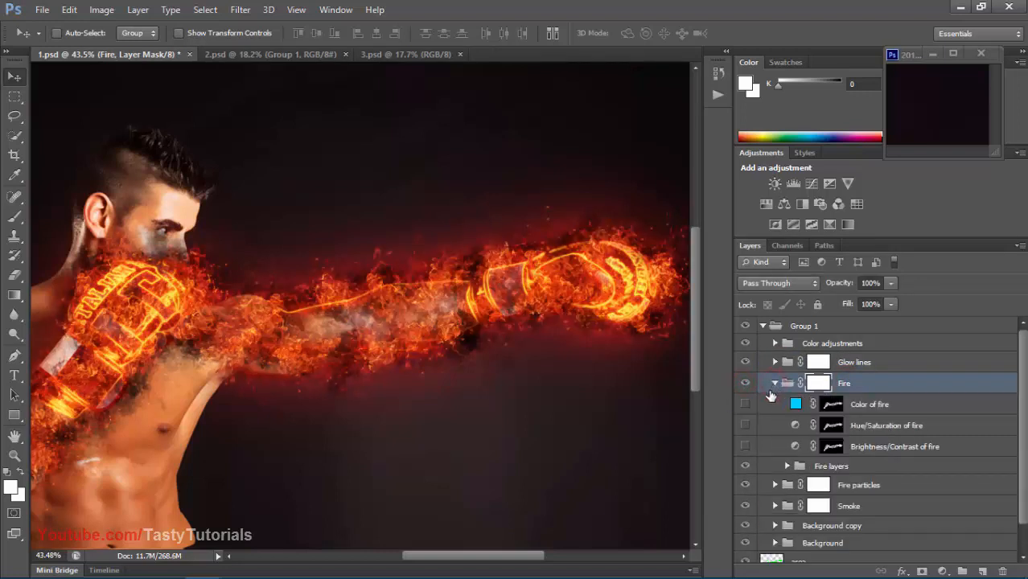
{"action": "left_click", "coordinate": [744, 404]}
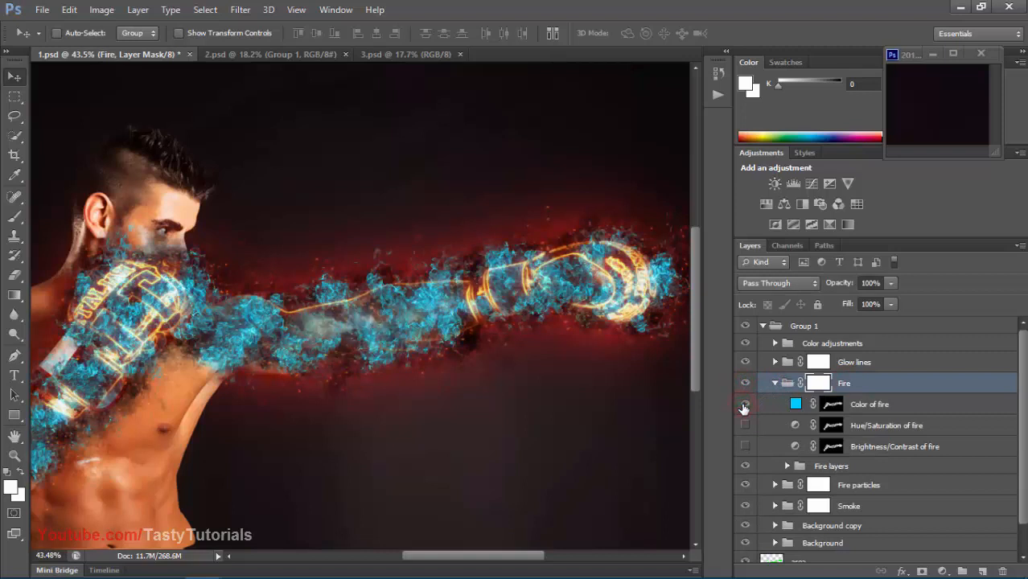
{"action": "left_click", "coordinate": [745, 426]}
{"action": "left_click", "coordinate": [745, 446]}
{"action": "left_click_drag", "start_coordinate": [745, 404], "coordinate": [746, 446]}
{"action": "left_click", "coordinate": [774, 382]}
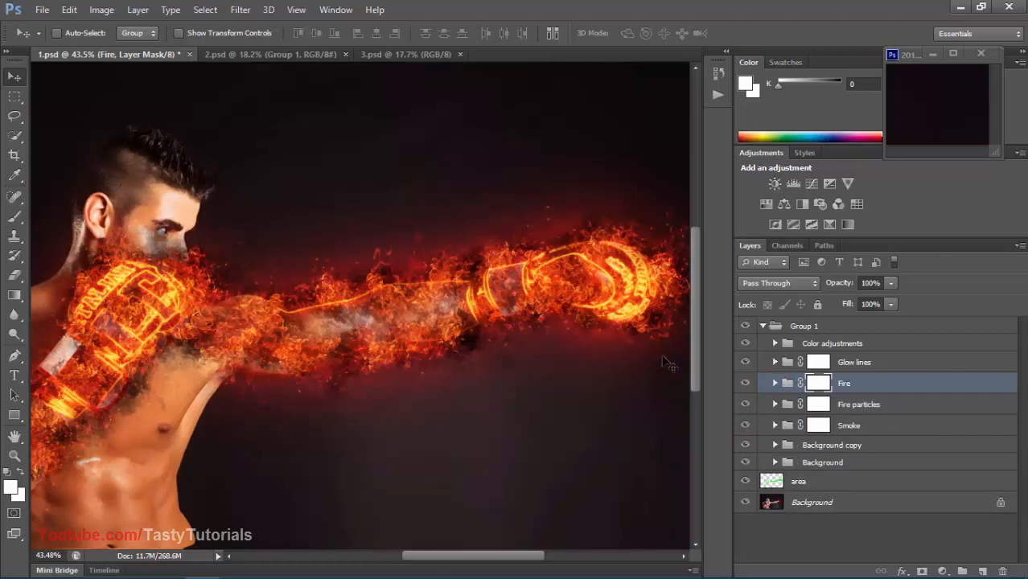
Step: Expand the Fire particles group, preview its Color of particles layer, and collapse the group again
{"action": "left_click", "coordinate": [868, 404]}
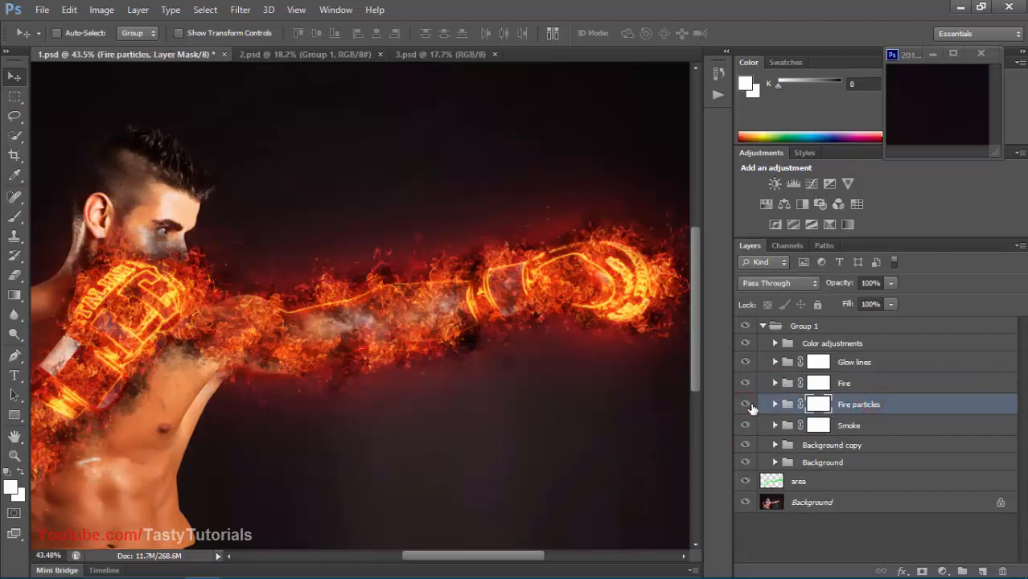
{"action": "left_click", "coordinate": [773, 407]}
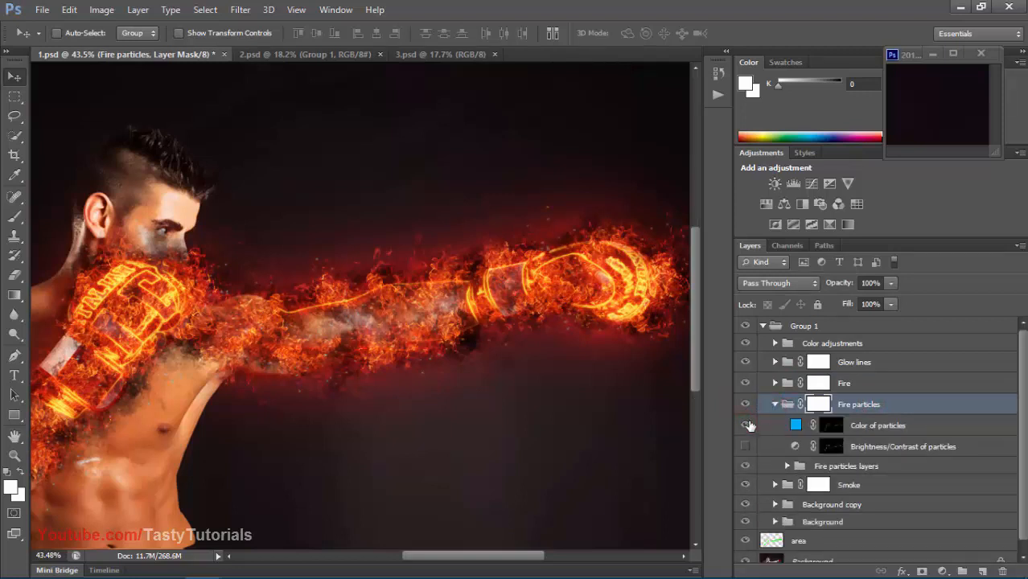
{"action": "left_click", "coordinate": [774, 404]}
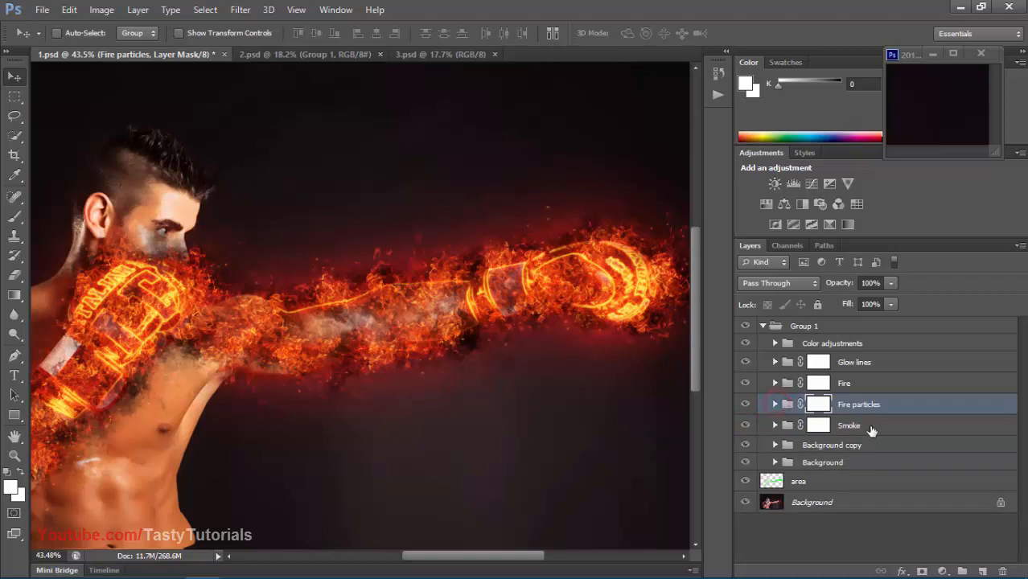
Step: Expand the Smoke group, preview its red Color of smoke layer, and collapse the group again
{"action": "left_click", "coordinate": [871, 425]}
{"action": "left_click", "coordinate": [773, 425]}
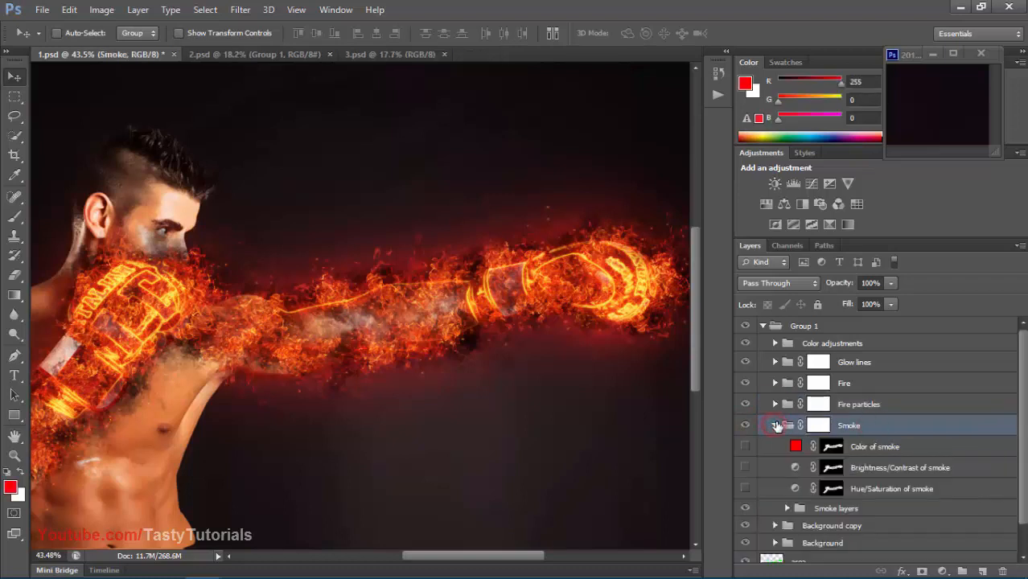
{"action": "left_click", "coordinate": [746, 446]}
{"action": "left_click", "coordinate": [746, 446]}
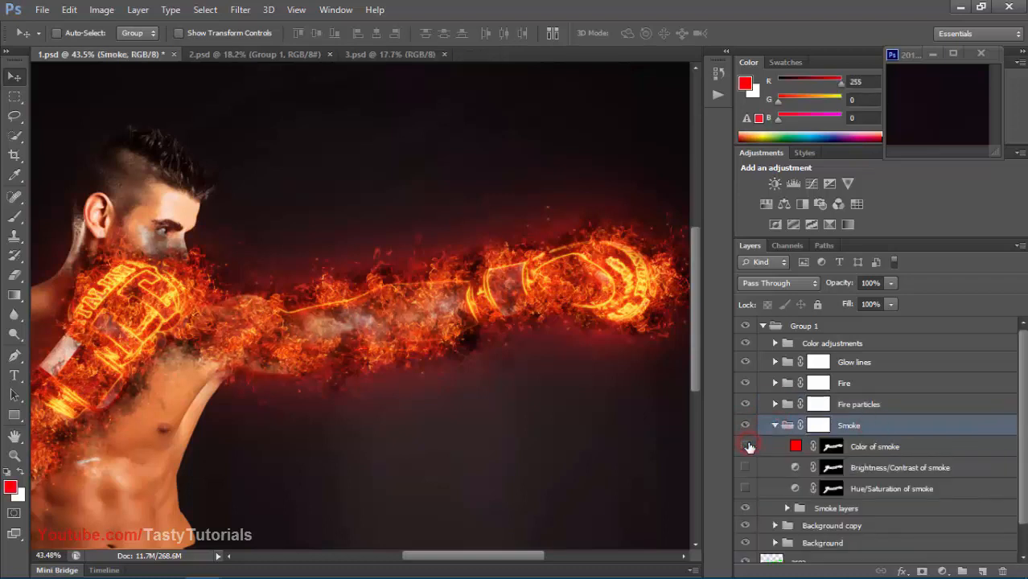
{"action": "left_click", "coordinate": [774, 426]}
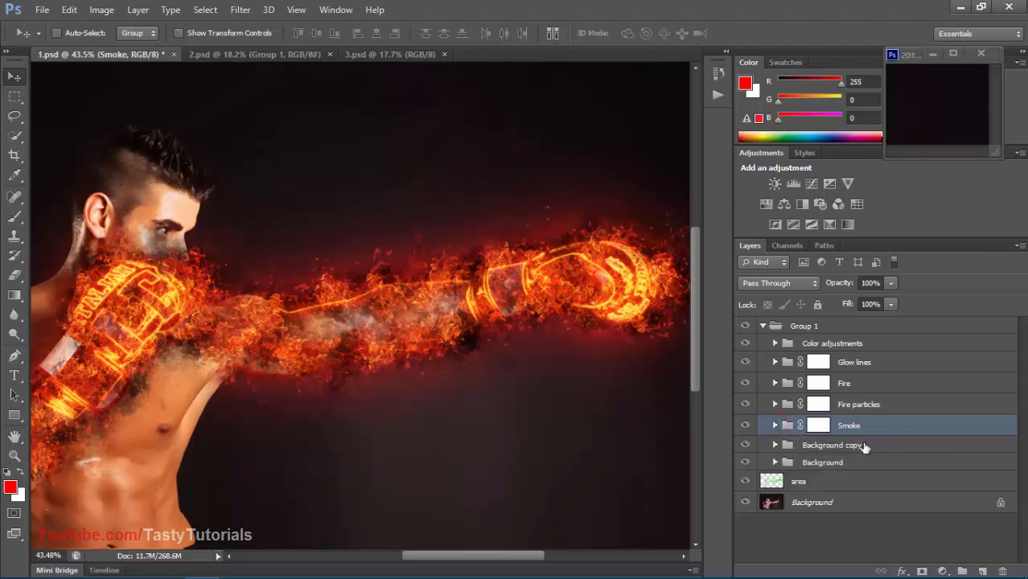
Step: Compare the image with and without the Background copy group and leave that group hidden
{"action": "left_click", "coordinate": [861, 444]}
{"action": "left_click", "coordinate": [745, 445]}
{"action": "left_click", "coordinate": [745, 445]}
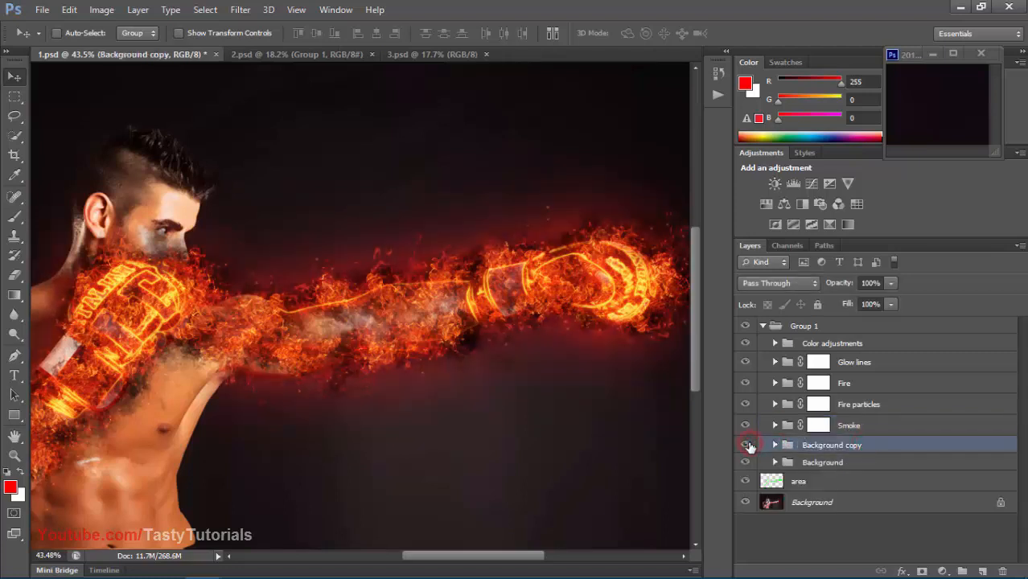
{"action": "left_click", "coordinate": [745, 445]}
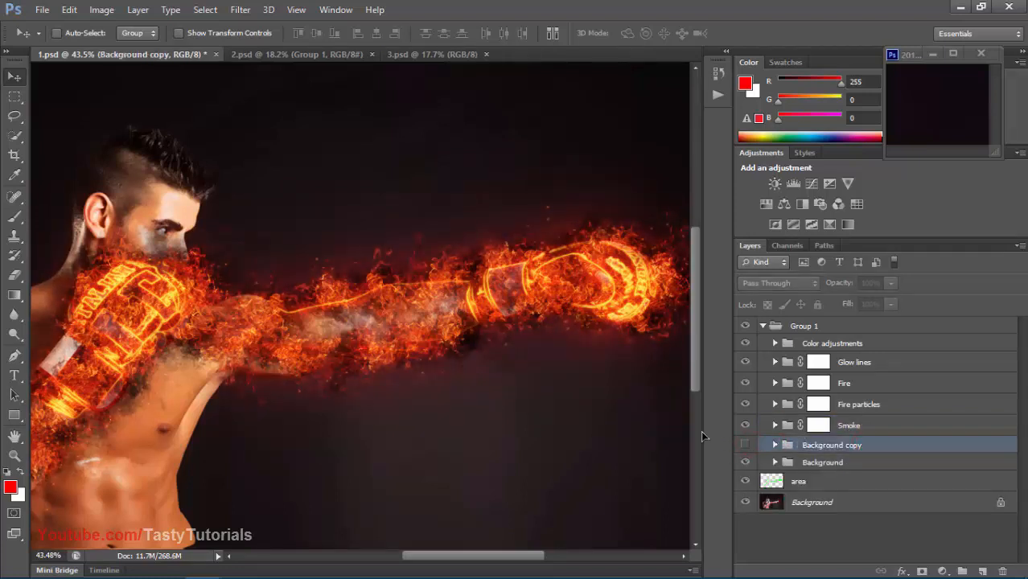
Step: Expand the Background group, preview its color effect on the background image, and collapse the group again
{"action": "left_click", "coordinate": [814, 458]}
{"action": "left_click", "coordinate": [775, 462]}
{"action": "scroll", "coordinate": [842, 493], "scroll_direction": "down", "scroll_amount": 2}
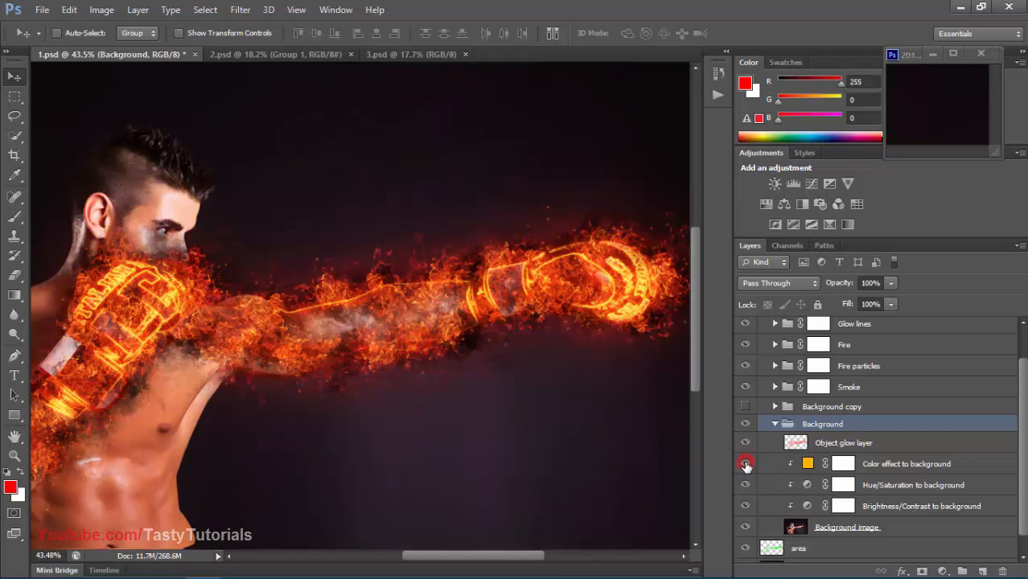
{"action": "left_click", "coordinate": [774, 424]}
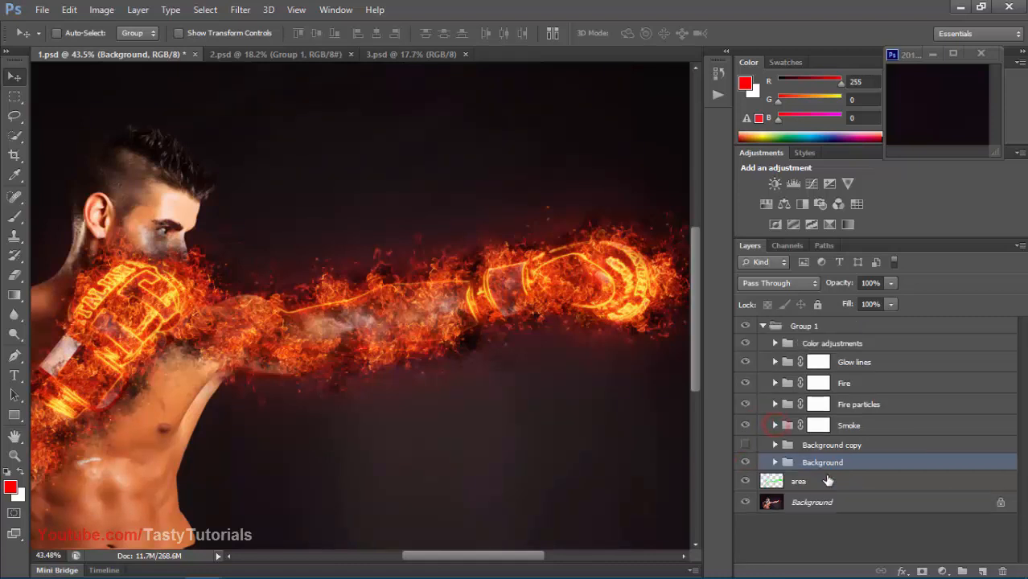
{"action": "scroll", "coordinate": [416, 325], "scroll_direction": "down", "scroll_amount": 1}
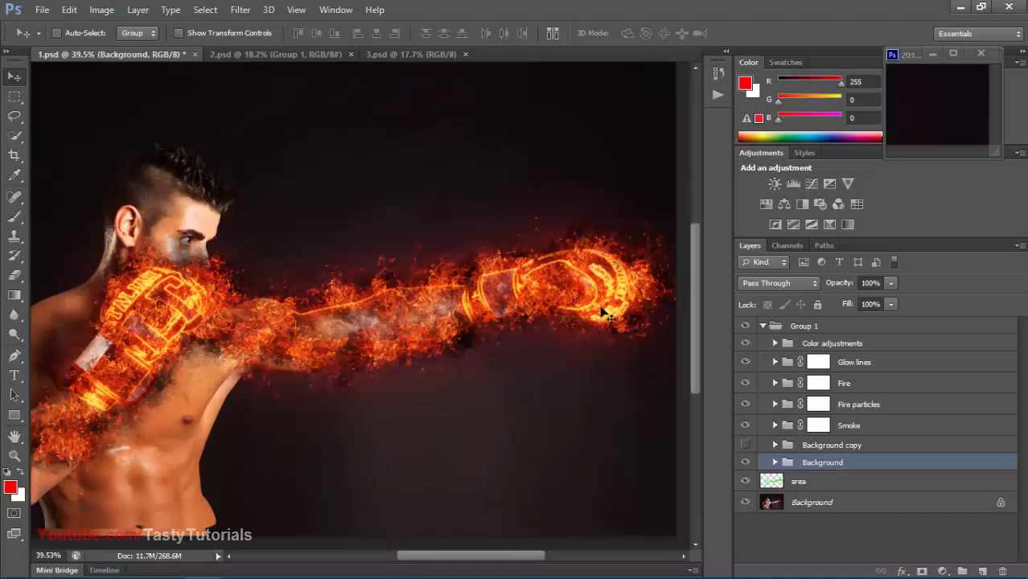
Step: Show the Color of Glow lines layer in the Glow lines group, set its fill to blue 006cff, and collapse the group
{"action": "left_click", "coordinate": [774, 362]}
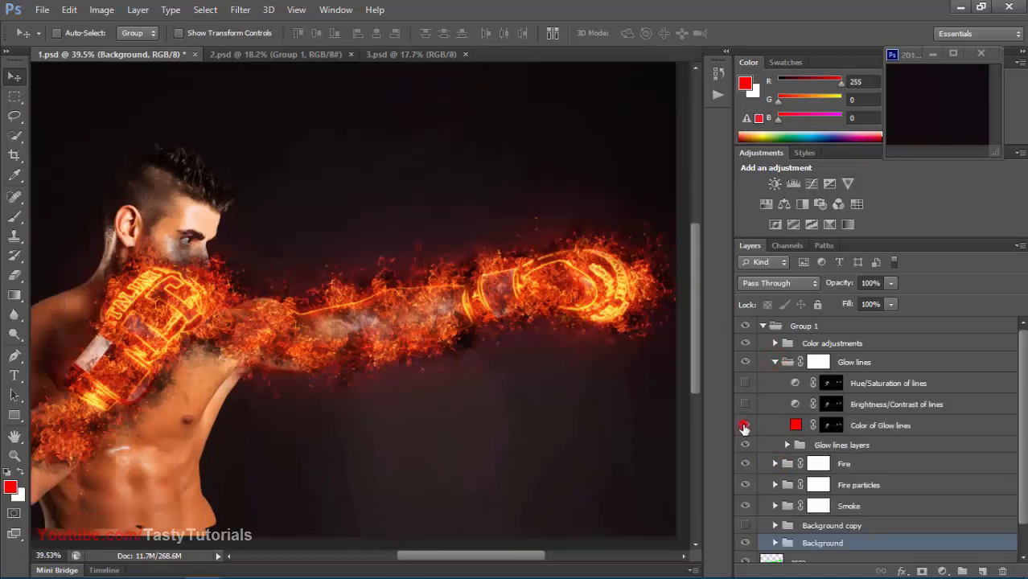
{"action": "double_click", "coordinate": [797, 426]}
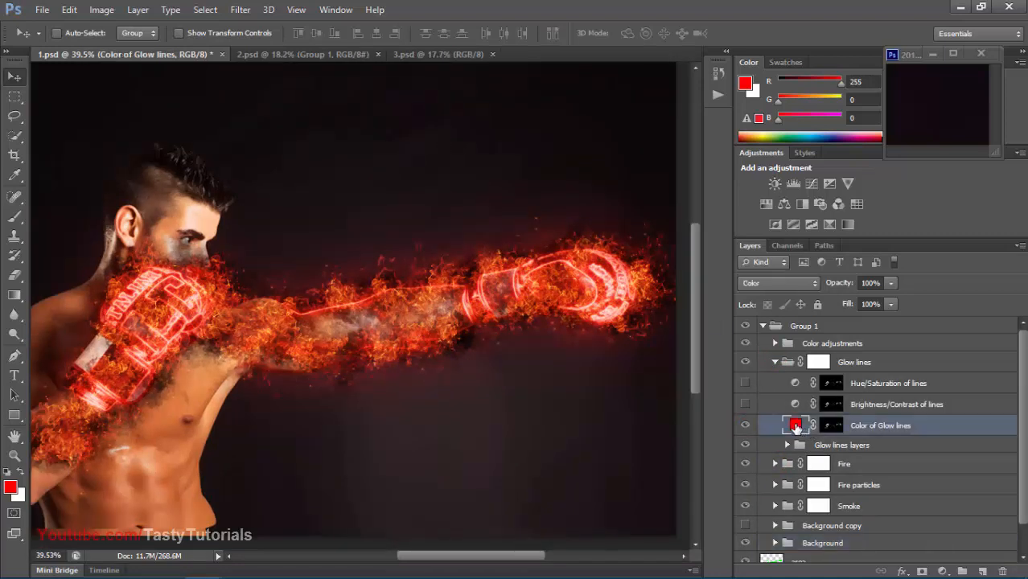
{"action": "left_click", "coordinate": [827, 183]}
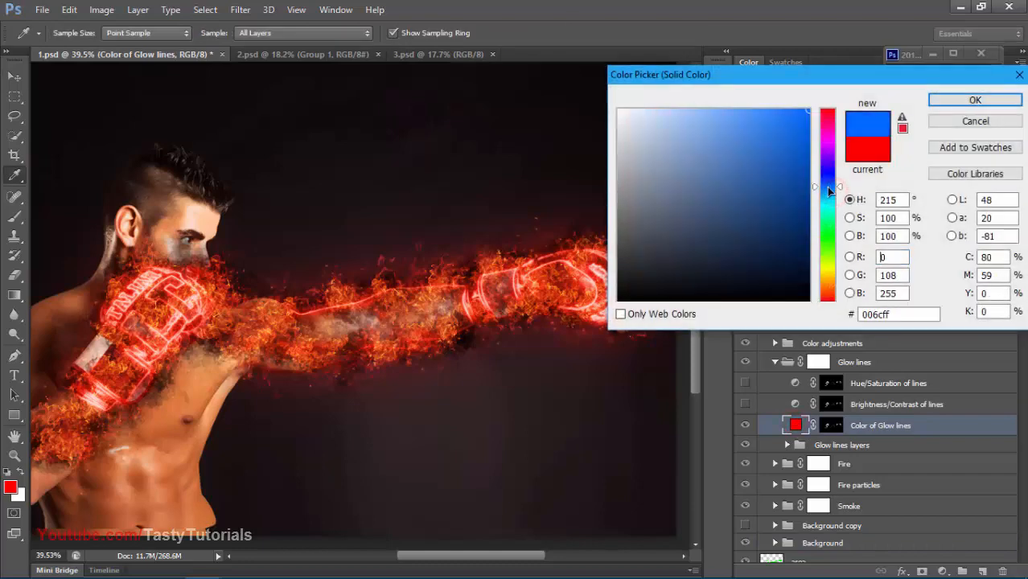
{"action": "left_click", "coordinate": [973, 100]}
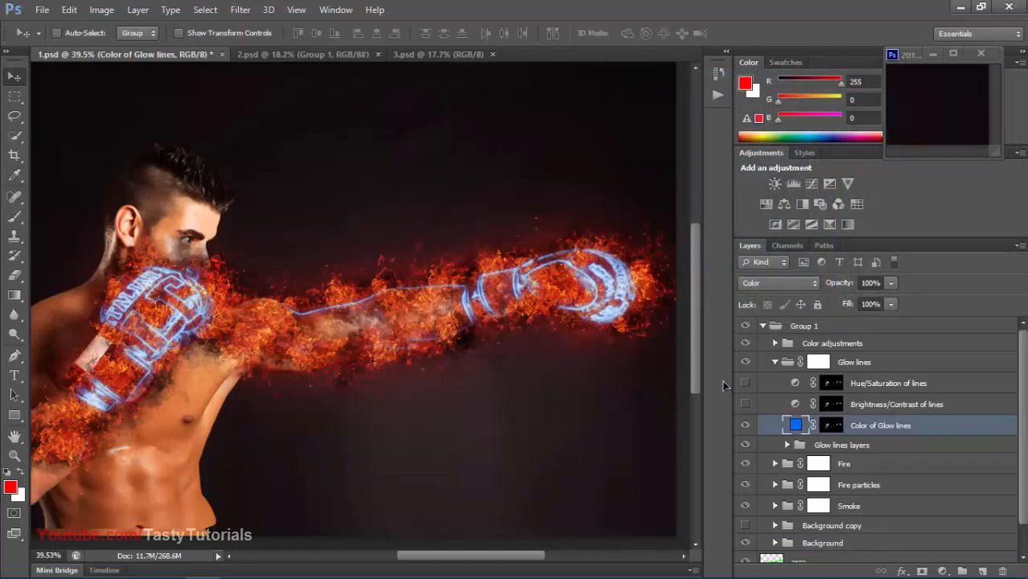
{"action": "left_click", "coordinate": [774, 362]}
Step: Show the Color of fire layer in the Fire group, set its fill to blue 002aff, and collapse the group
{"action": "left_click", "coordinate": [839, 384]}
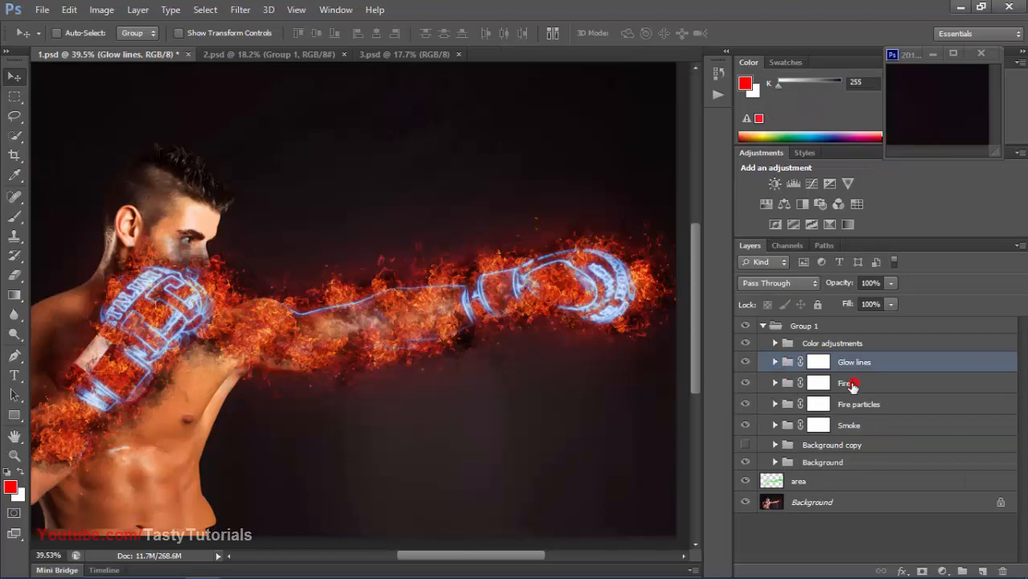
{"action": "left_click", "coordinate": [774, 383]}
{"action": "left_click", "coordinate": [745, 405]}
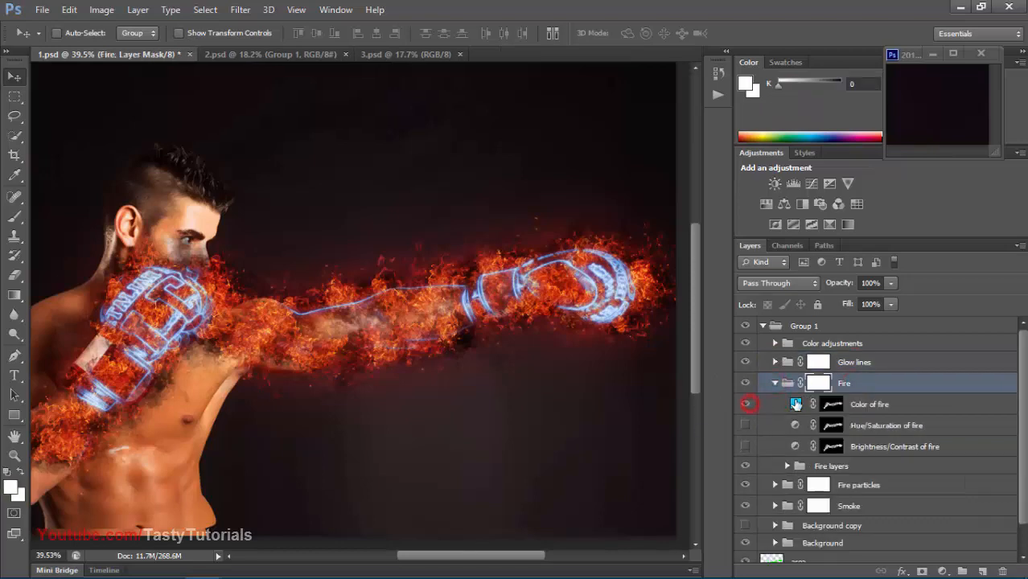
{"action": "double_click", "coordinate": [795, 404]}
{"action": "mouse_move", "coordinate": [841, 187]}
{"action": "left_mouse_down"}
{"action": "mouse_move", "coordinate": [830, 188]}
{"action": "mouse_move", "coordinate": [831, 179]}
{"action": "left_mouse_up"}
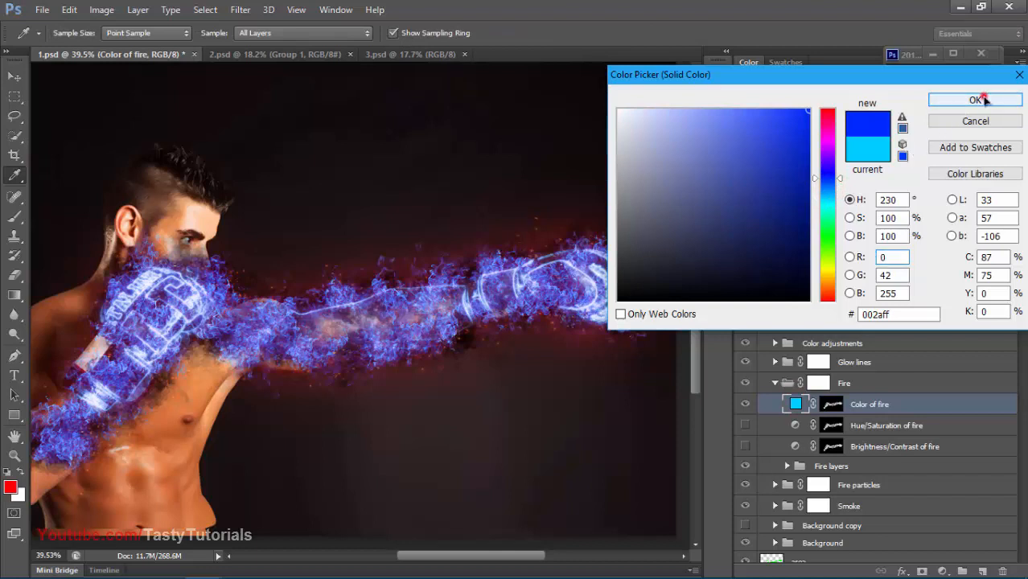
{"action": "left_click", "coordinate": [975, 100]}
{"action": "left_click", "coordinate": [777, 384]}
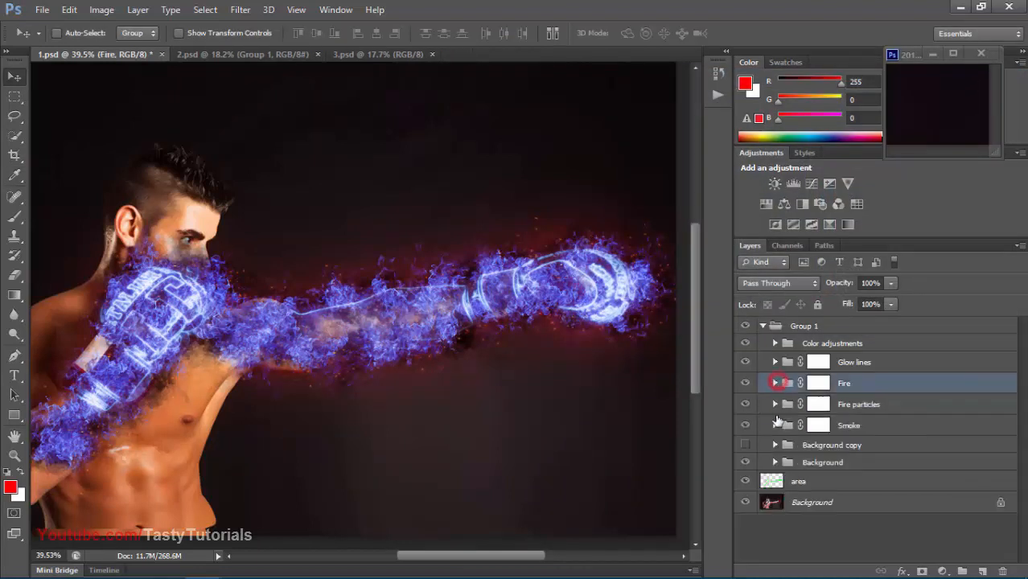
Step: Show the Color of particles layer in the Fire particles group, set its fill to blue 005aff, and collapse the group
{"action": "left_click", "coordinate": [865, 403]}
{"action": "left_click", "coordinate": [772, 405]}
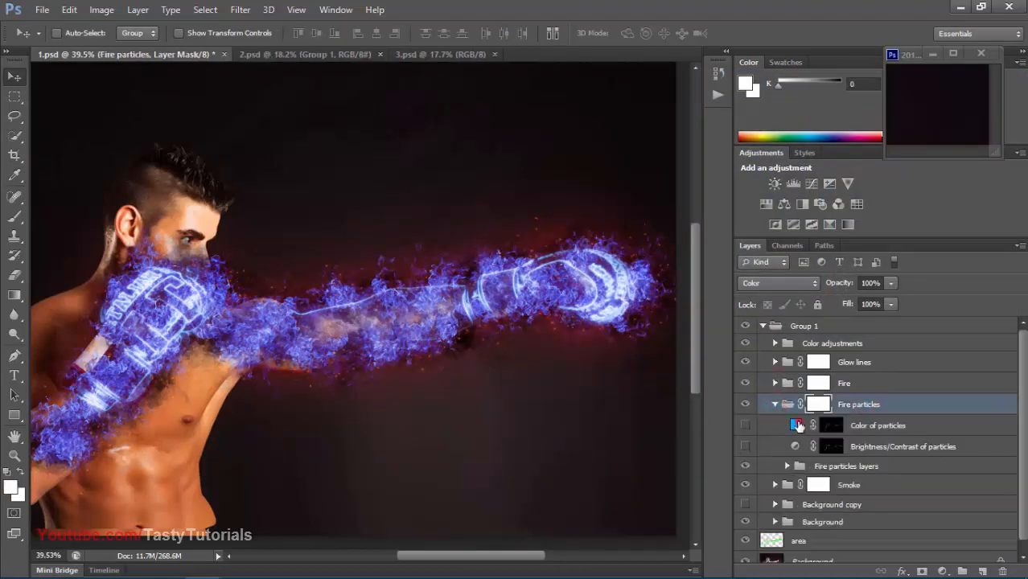
{"action": "left_click", "coordinate": [795, 426]}
{"action": "left_click", "coordinate": [744, 424]}
{"action": "left_click", "coordinate": [795, 426]}
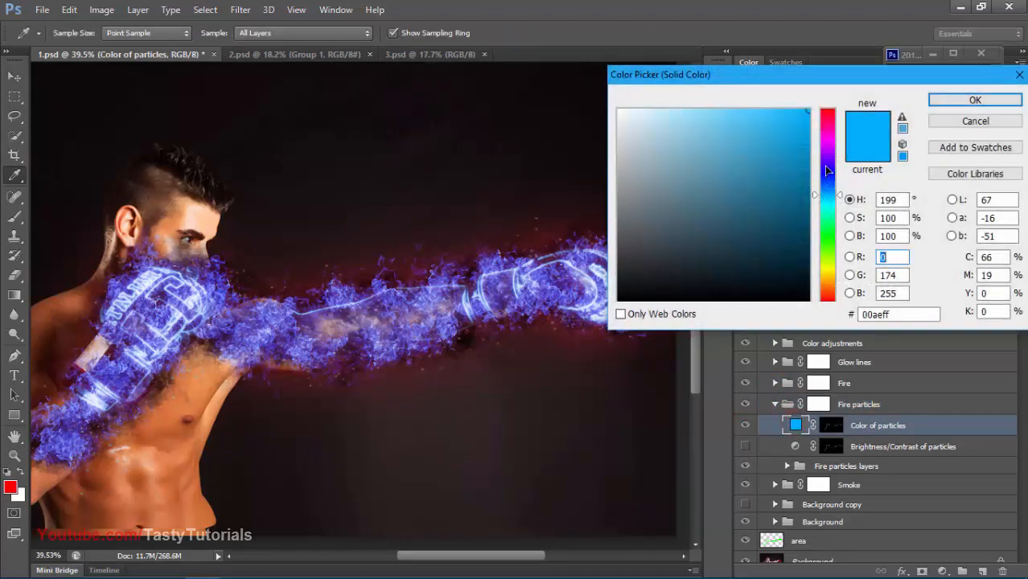
{"action": "left_click_drag", "start_coordinate": [827, 182], "coordinate": [826, 184]}
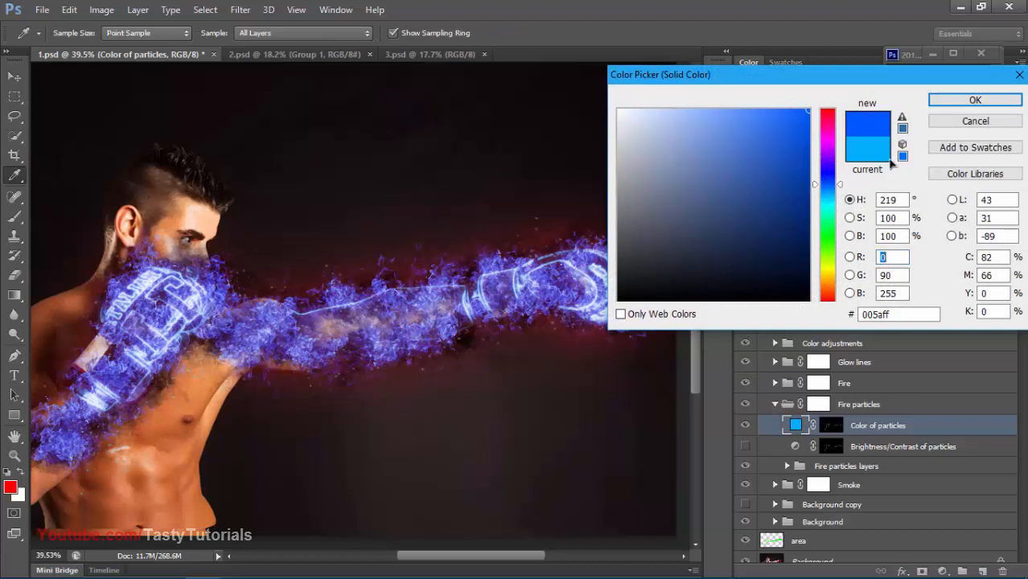
{"action": "left_click", "coordinate": [976, 102]}
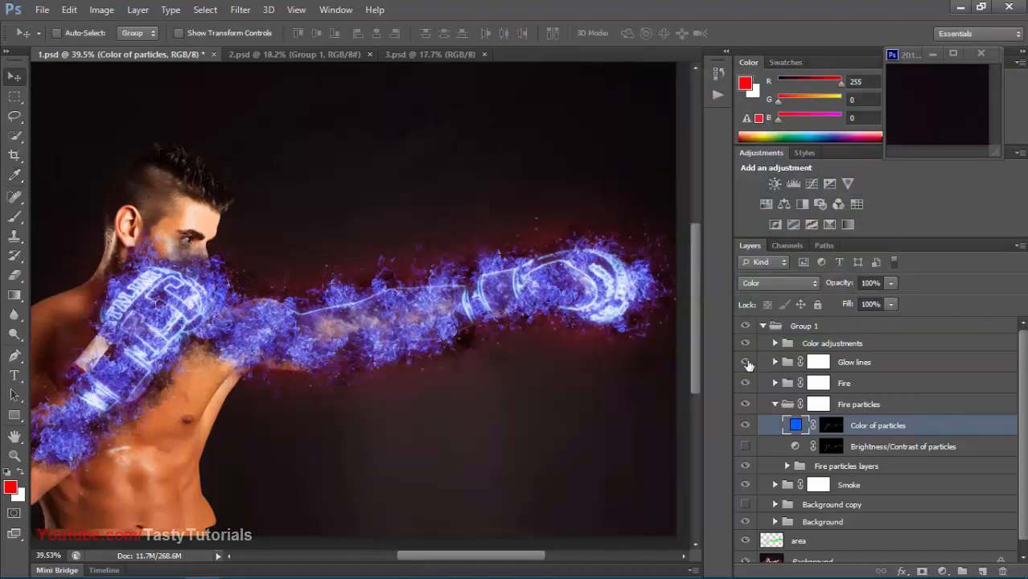
{"action": "left_click", "coordinate": [774, 403]}
Step: Expand the Smoke group, show its Color of smoke layer, and set that layer's fill to blue 004eff
{"action": "left_click", "coordinate": [871, 426]}
{"action": "left_click", "coordinate": [774, 425]}
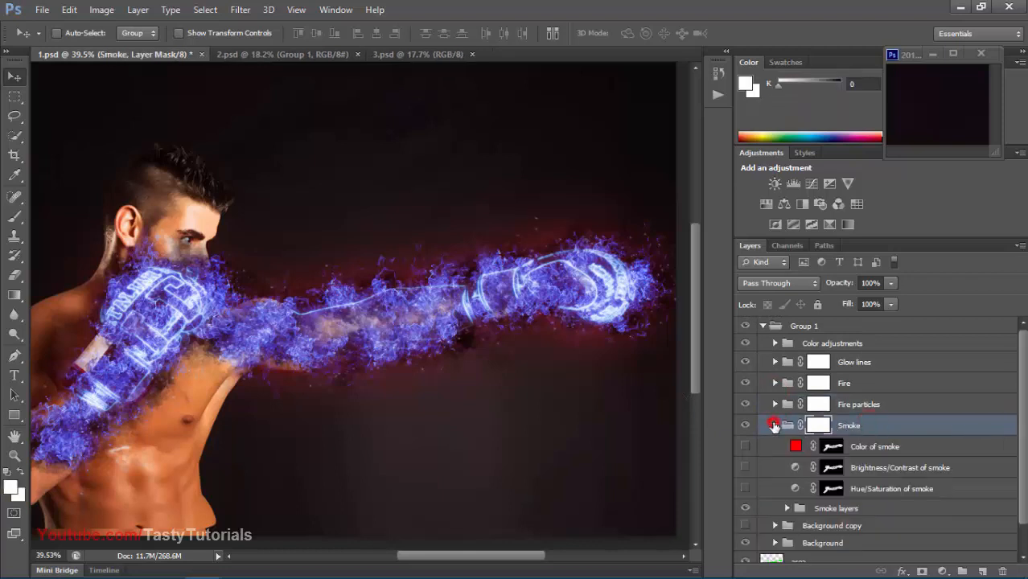
{"action": "left_click", "coordinate": [746, 444]}
{"action": "double_click", "coordinate": [795, 447]}
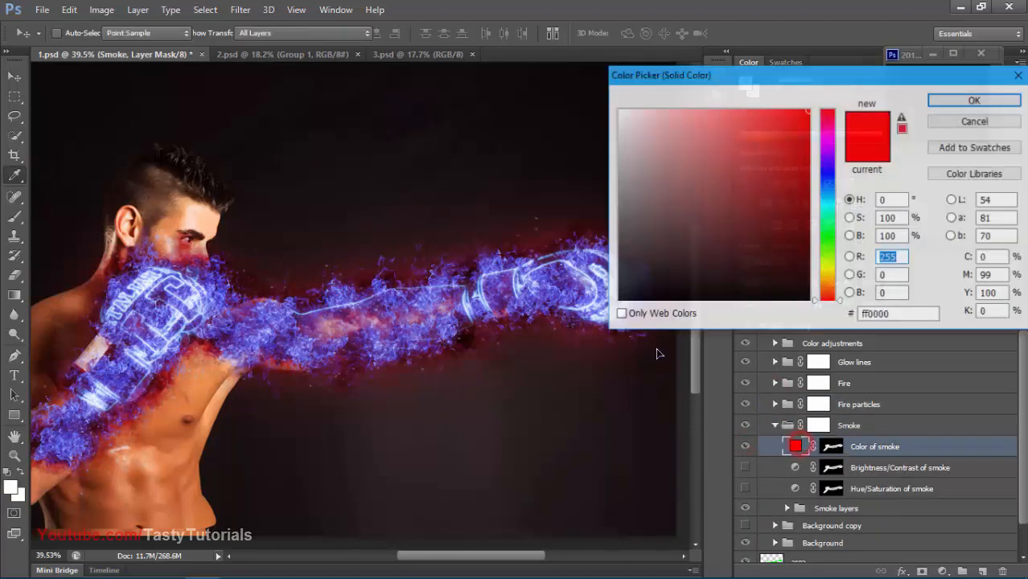
{"action": "left_click", "coordinate": [822, 183]}
{"action": "left_click", "coordinate": [953, 101]}
{"action": "key", "text": "v"}
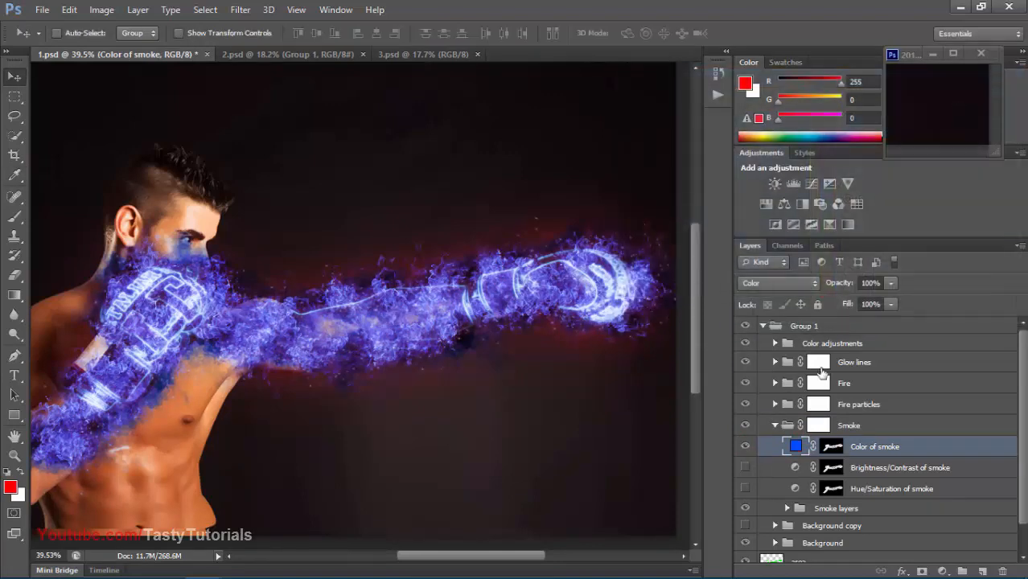
Step: Soften the Color of smoke fill to the paler blue 6186da and collapse the Smoke group
{"action": "double_click", "coordinate": [795, 445]}
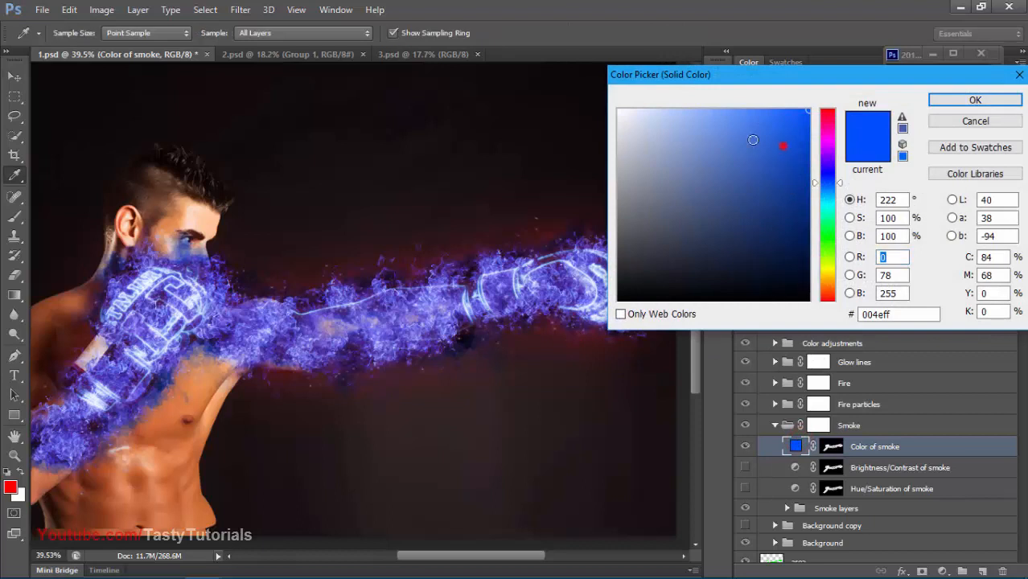
{"action": "left_click", "coordinate": [722, 137]}
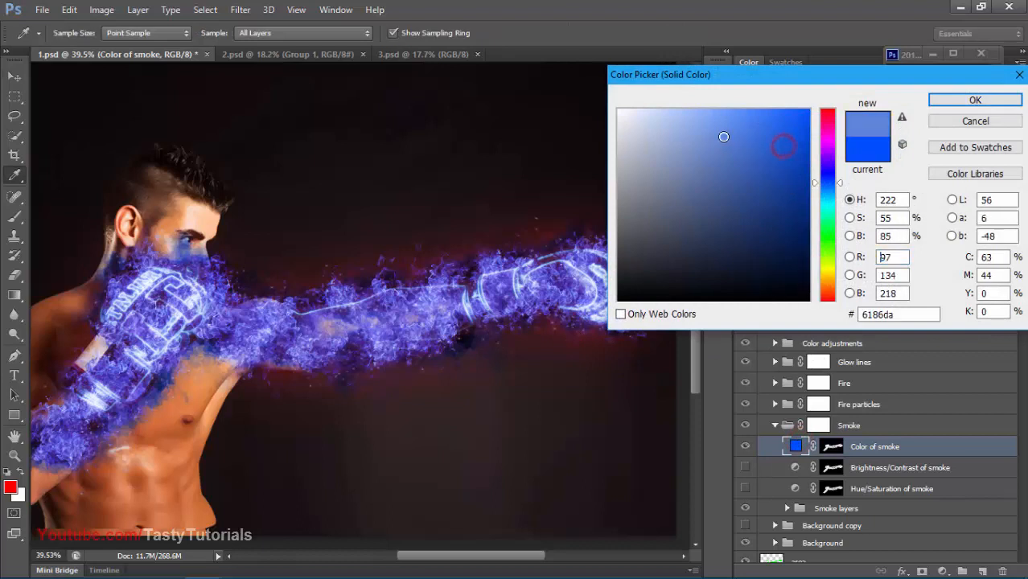
{"action": "left_click", "coordinate": [975, 100]}
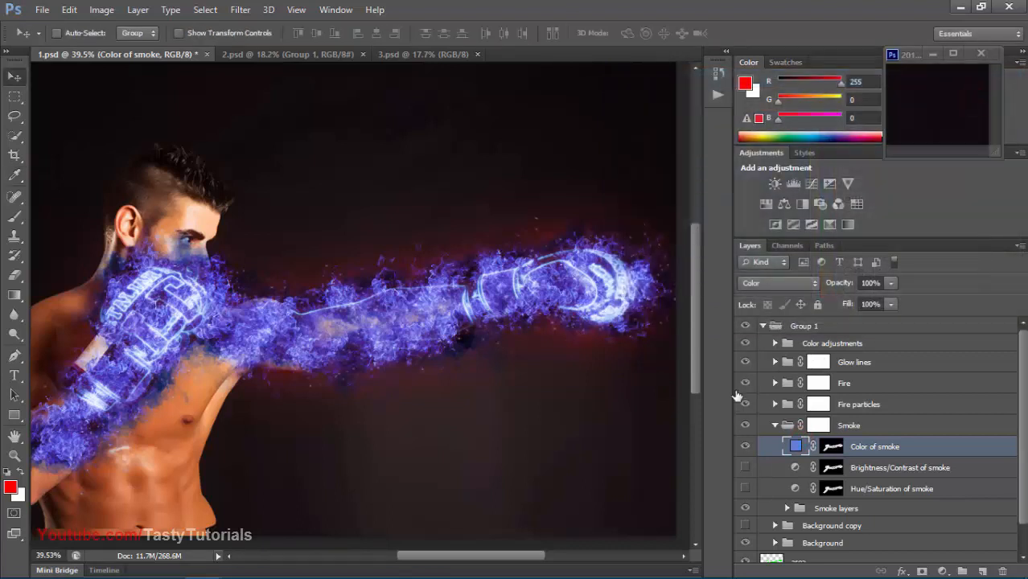
{"action": "left_click", "coordinate": [770, 425]}
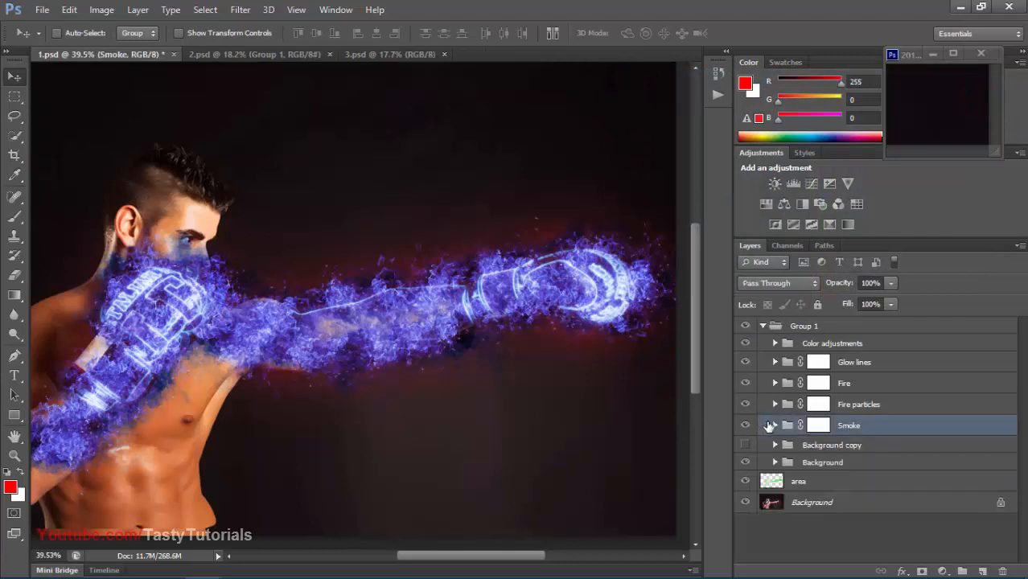
Step: Expand the Background group and set the fill of its Color effect to background layer to blue 0078ff
{"action": "left_click", "coordinate": [852, 446]}
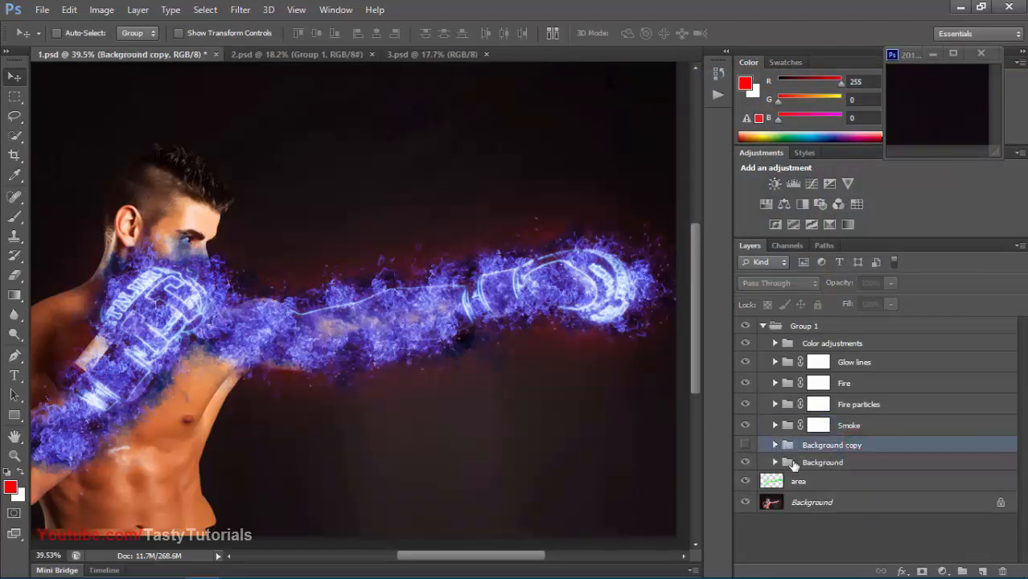
{"action": "left_click", "coordinate": [849, 465]}
{"action": "left_click", "coordinate": [774, 462]}
{"action": "scroll", "coordinate": [836, 477], "scroll_direction": "down", "scroll_amount": 2}
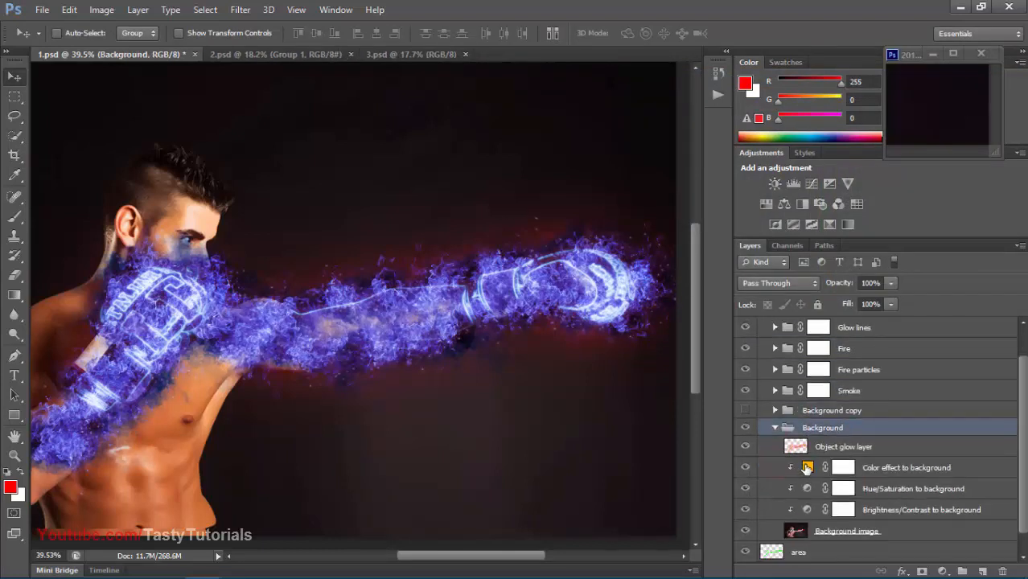
{"action": "double_click", "coordinate": [807, 466]}
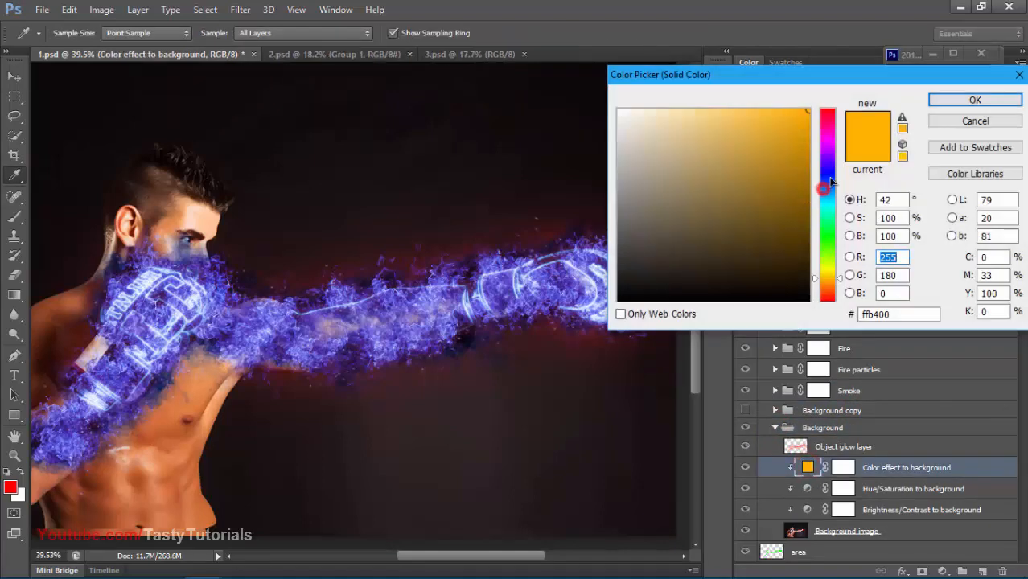
{"action": "left_click_drag", "start_coordinate": [829, 183], "coordinate": [825, 189]}
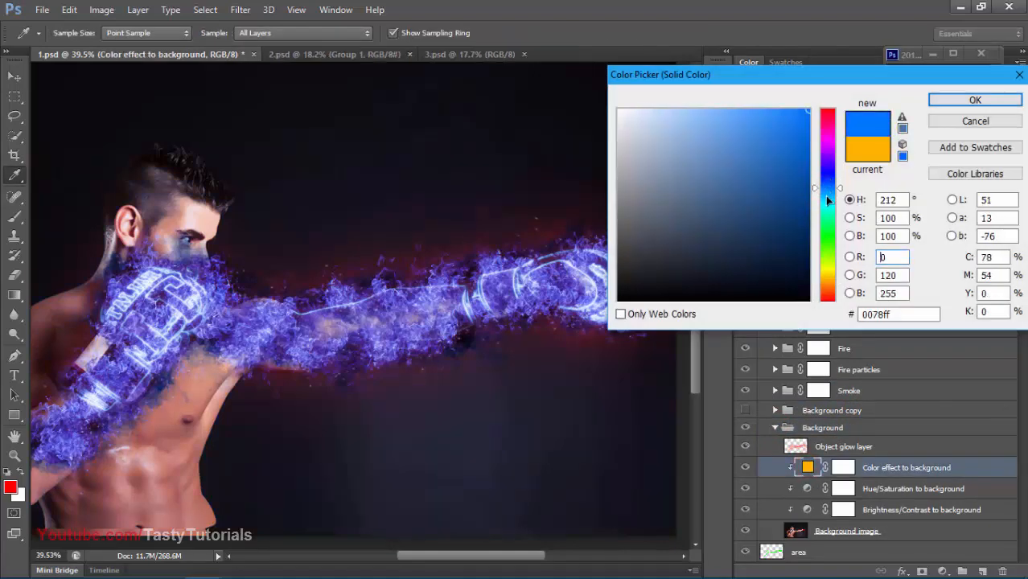
{"action": "left_click", "coordinate": [965, 100]}
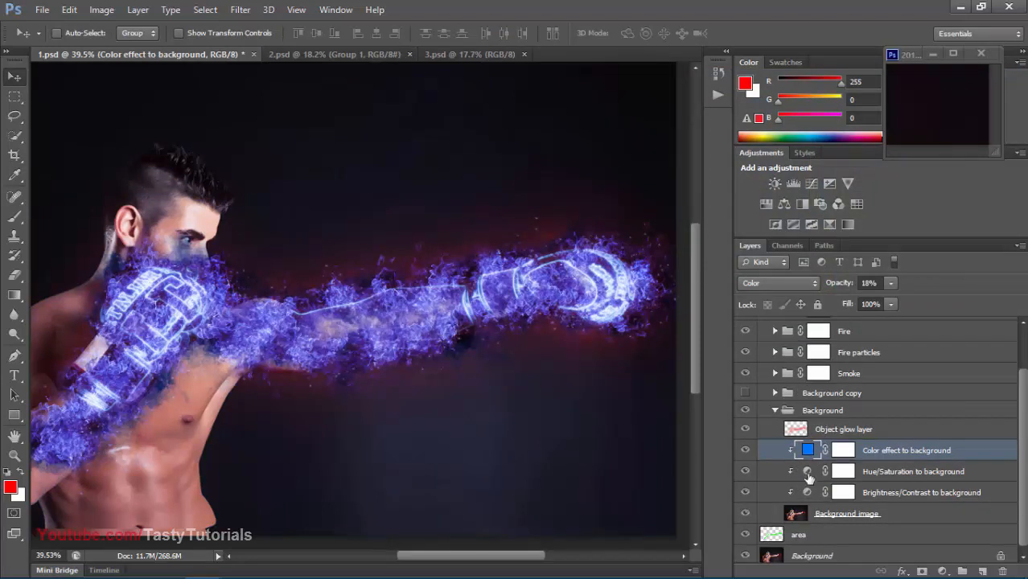
Step: Compare the image with and without the Object glow layer, leaving that layer visible and selected
{"action": "left_click", "coordinate": [746, 430]}
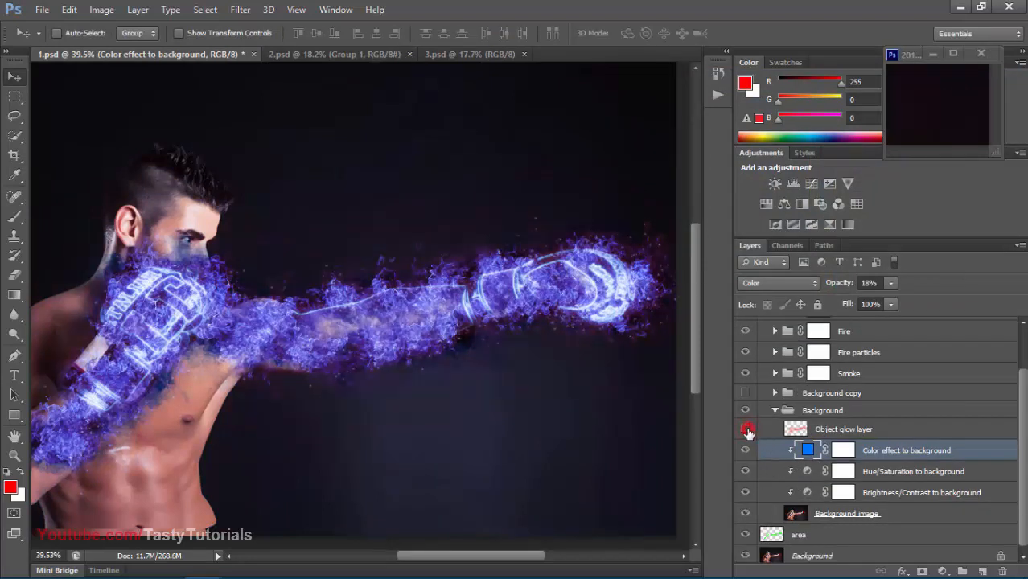
{"action": "left_click", "coordinate": [747, 432]}
{"action": "left_click", "coordinate": [867, 429]}
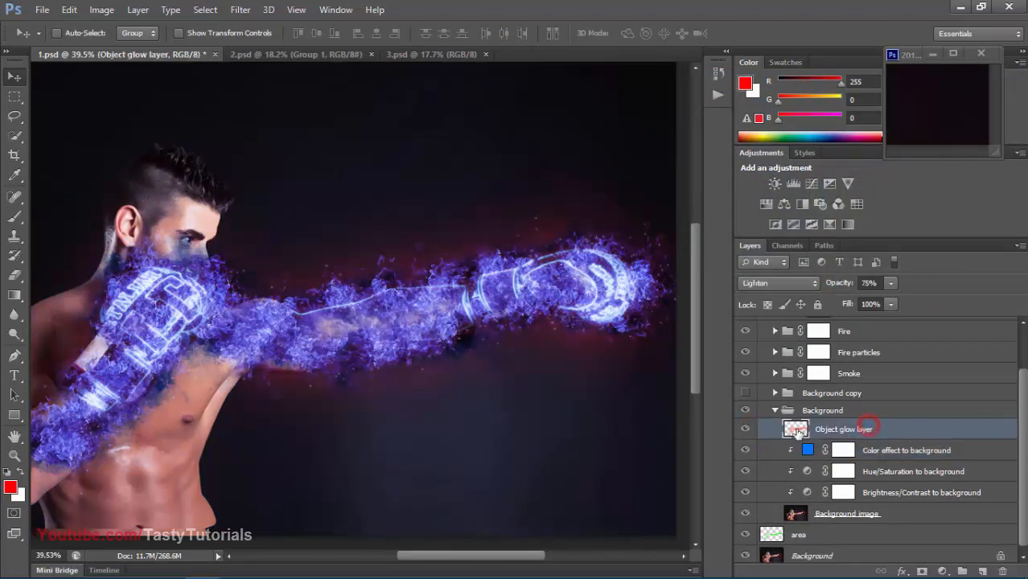
Step: Try a Color Balance adjustment clipped to the Object glow layer with midtones at Cyan-Red -100, Magenta-Green -48 and Yellow-Blue +90
{"action": "left_click", "coordinate": [784, 205]}
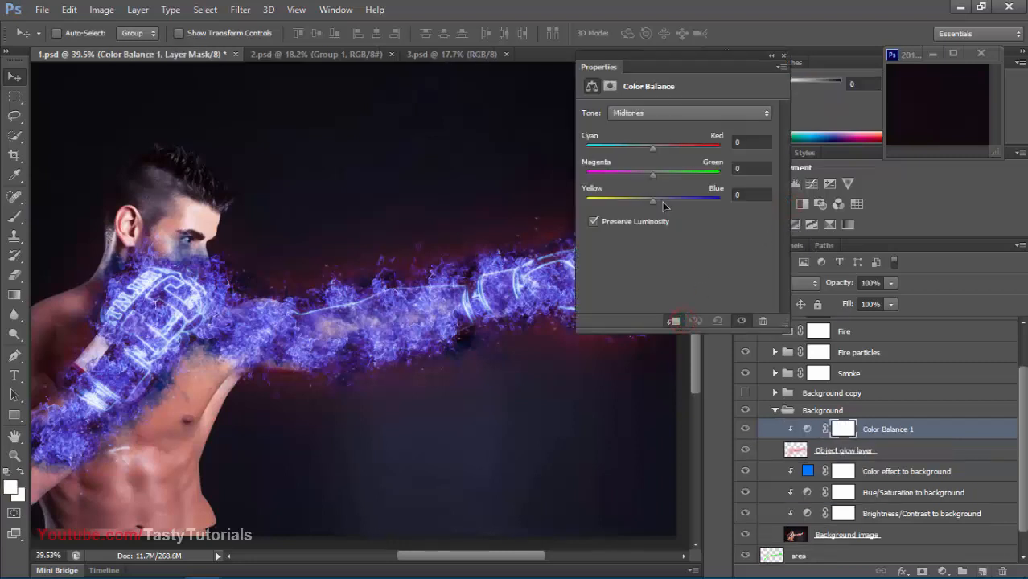
{"action": "left_click_drag", "start_coordinate": [662, 202], "coordinate": [713, 200]}
{"action": "mouse_move", "coordinate": [654, 175]}
{"action": "left_mouse_down"}
{"action": "mouse_move", "coordinate": [632, 179]}
{"action": "mouse_move", "coordinate": [708, 149]}
{"action": "mouse_move", "coordinate": [737, 164]}
{"action": "mouse_move", "coordinate": [553, 153]}
{"action": "left_mouse_up"}
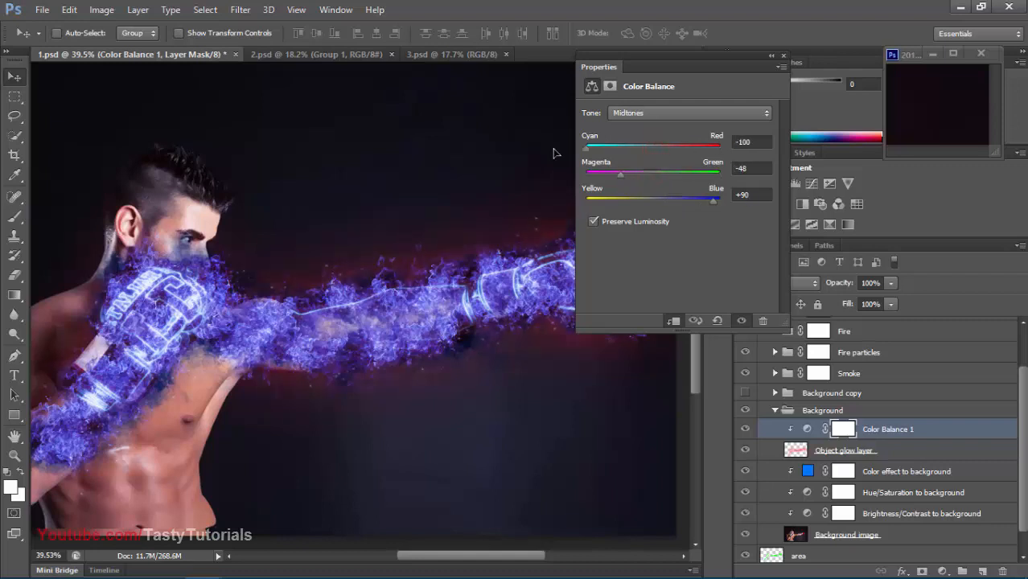
Step: Try setting the Color Balance highlights to Cyan-Red -100, Magenta-Green +40 and Yellow-Blue +69
{"action": "left_click", "coordinate": [648, 111]}
{"action": "left_click", "coordinate": [638, 146]}
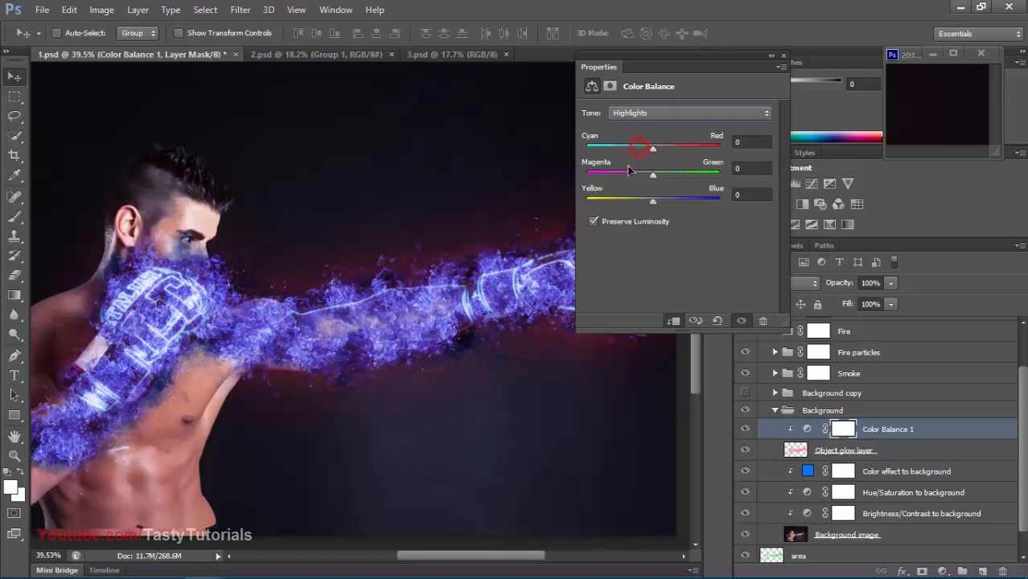
{"action": "left_click_drag", "start_coordinate": [652, 201], "coordinate": [698, 201]}
{"action": "left_click_drag", "start_coordinate": [652, 172], "coordinate": [618, 172]}
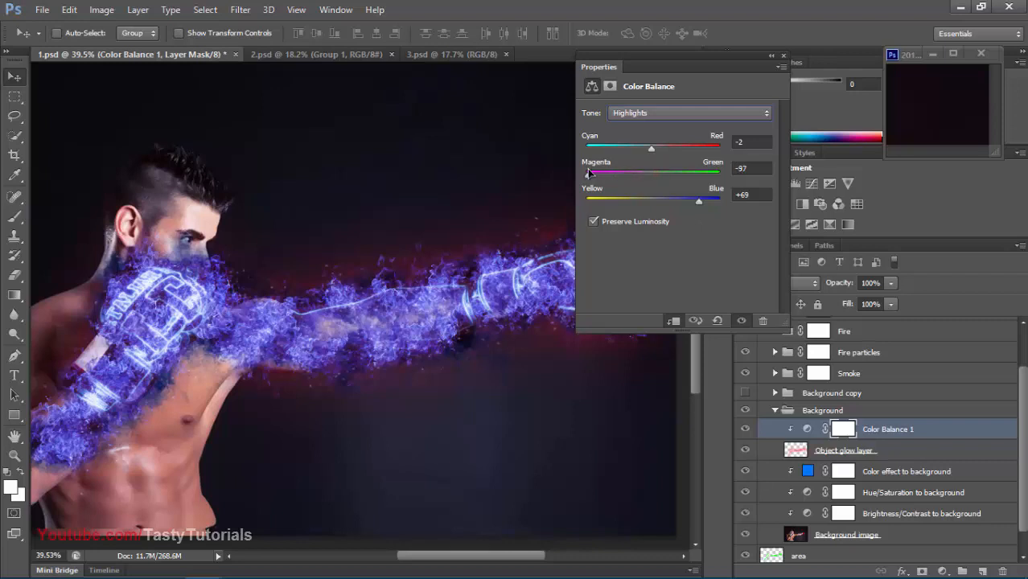
{"action": "left_click_drag", "start_coordinate": [712, 148], "coordinate": [679, 175]}
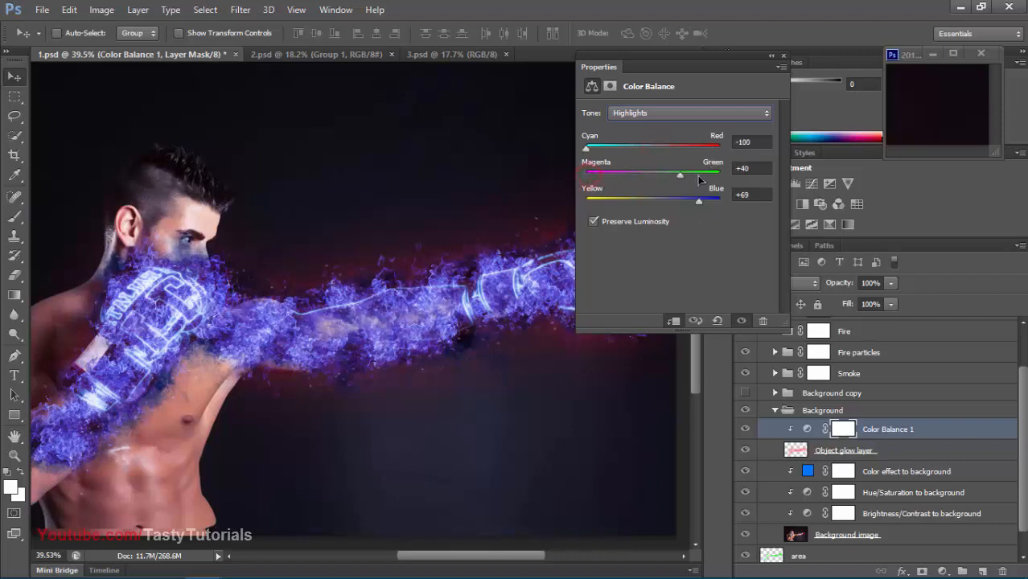
Step: Compare the glow with and without the Color Balance adjustment and delete that adjustment layer
{"action": "left_click", "coordinate": [783, 58]}
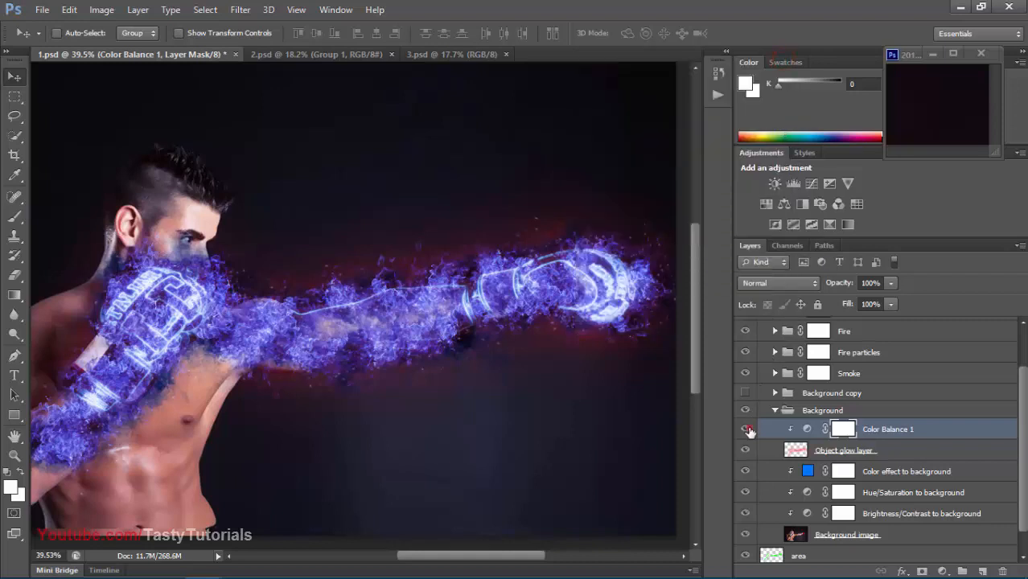
{"action": "left_click", "coordinate": [748, 431]}
{"action": "left_click", "coordinate": [747, 430]}
{"action": "left_click_drag", "start_coordinate": [901, 438], "coordinate": [1002, 571]}
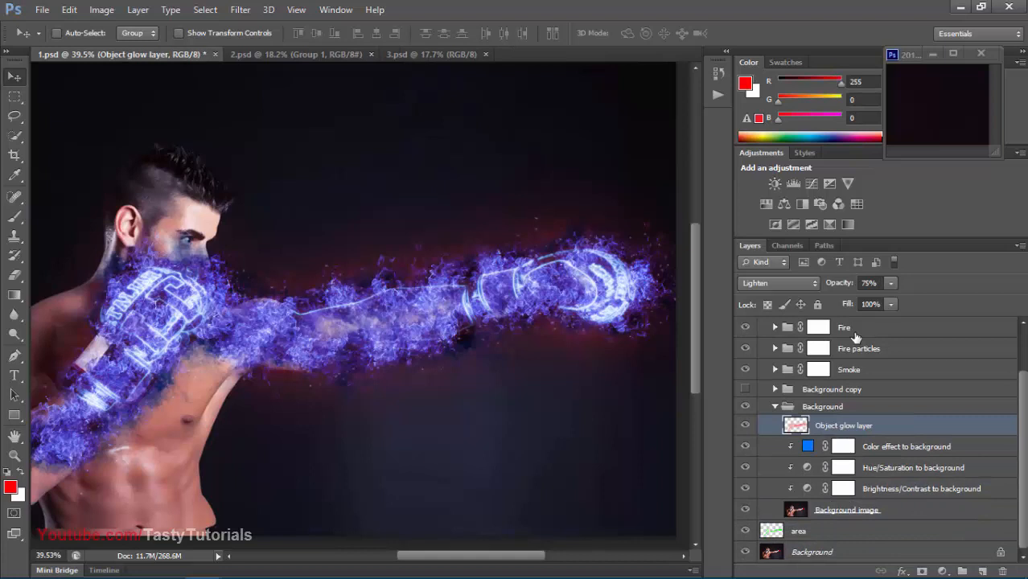
Step: Add a Hue/Saturation adjustment clipped to the Object glow layer, with Colorize on and Hue 242
{"action": "left_click", "coordinate": [783, 204]}
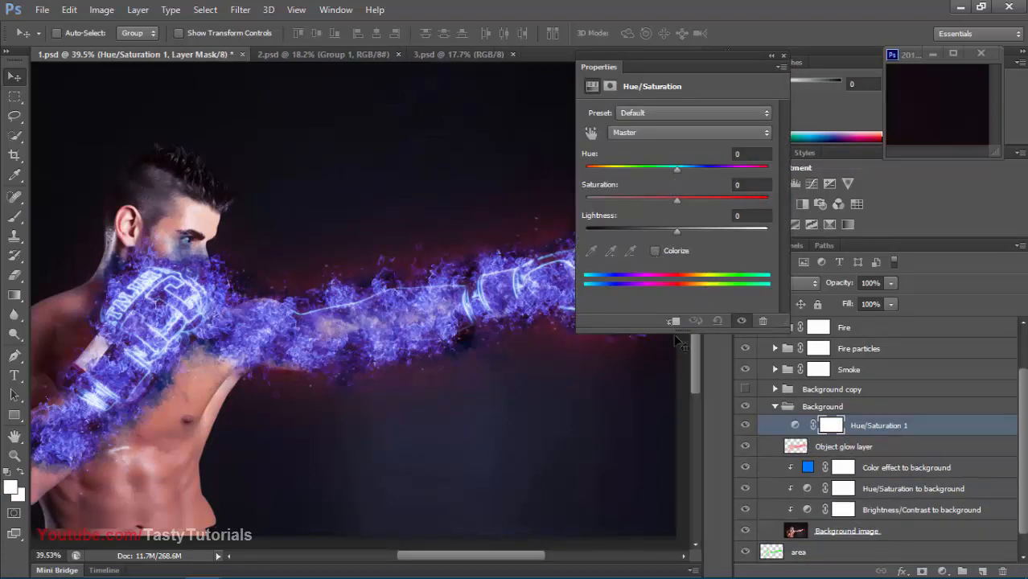
{"action": "left_click", "coordinate": [674, 320]}
{"action": "left_click", "coordinate": [656, 250]}
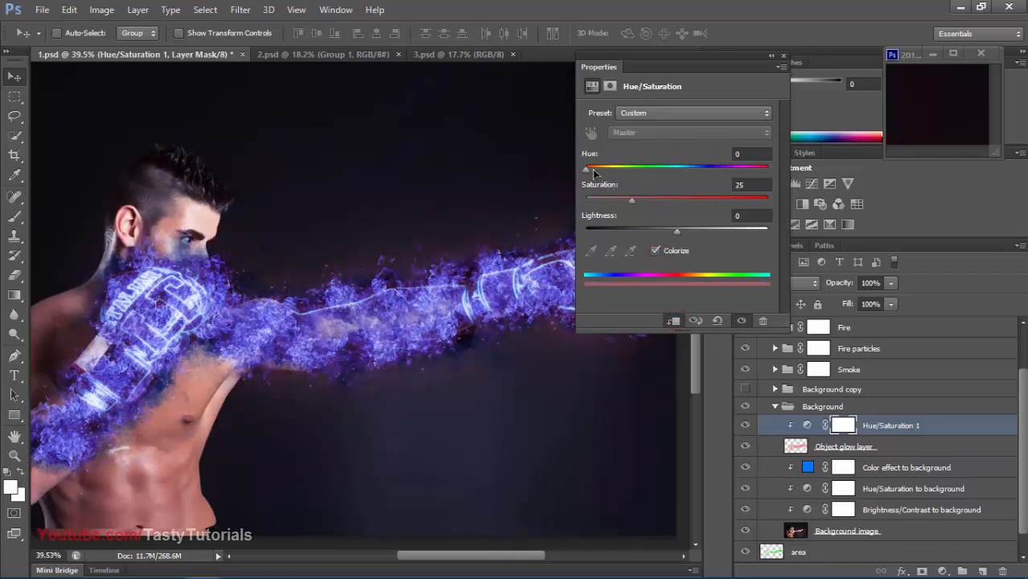
{"action": "left_click_drag", "start_coordinate": [593, 171], "coordinate": [707, 178]}
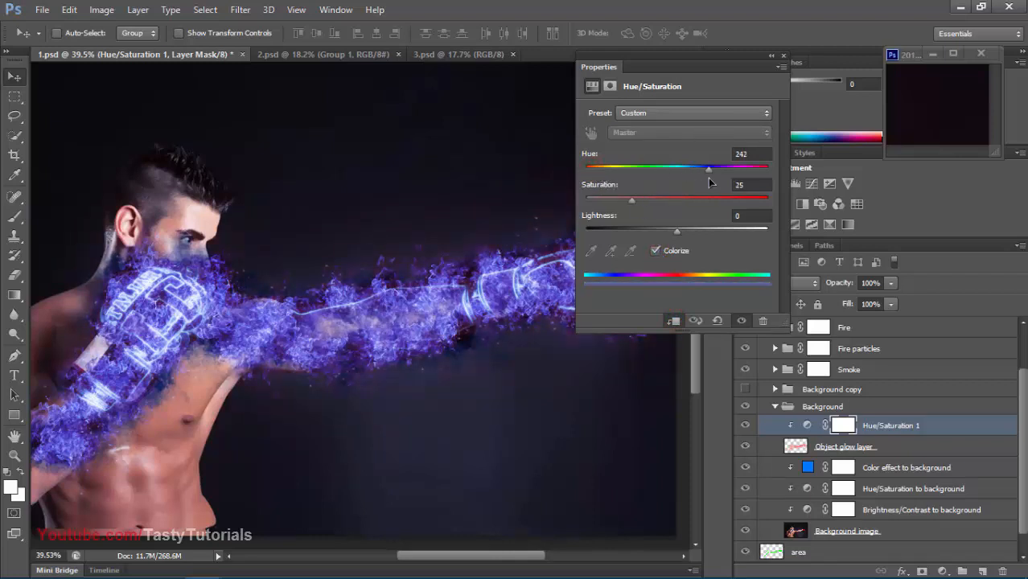
{"action": "left_click", "coordinate": [782, 58]}
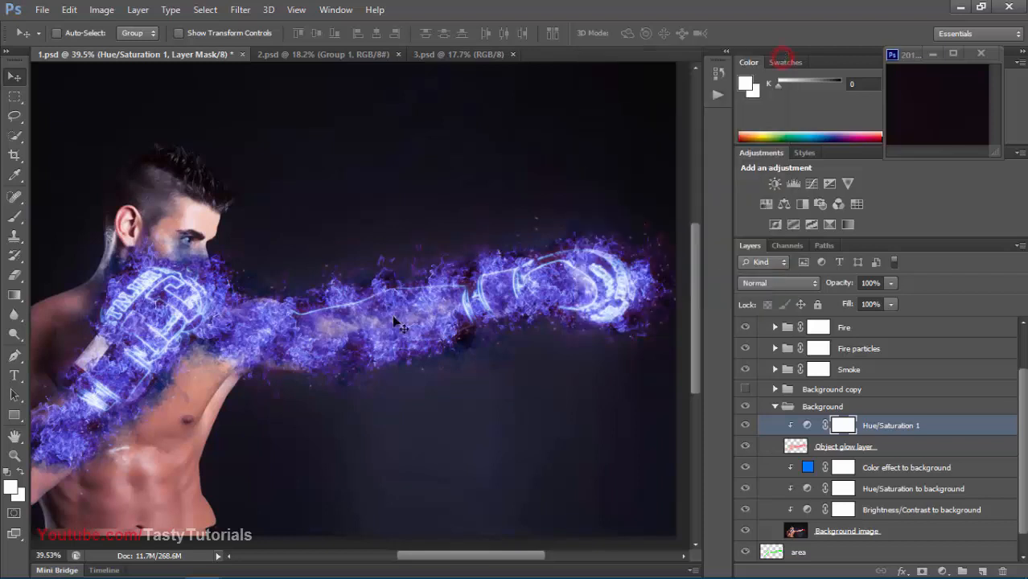
{"action": "key", "text": "ctrl+0"}
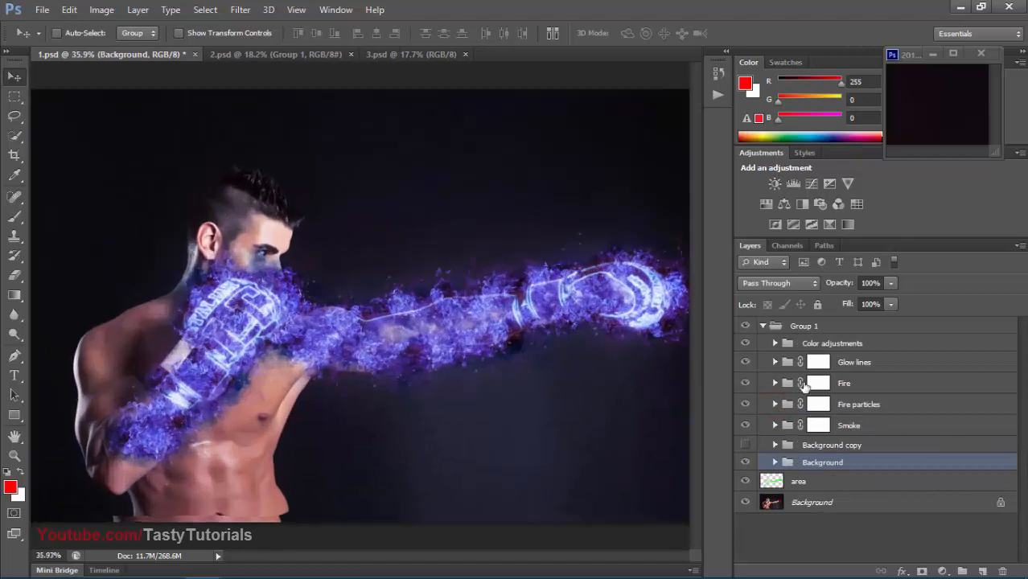
Step: Expand the Color adjustments group and make the Color Fill to all image layer visible
{"action": "left_click", "coordinate": [824, 344]}
{"action": "left_click", "coordinate": [774, 343]}
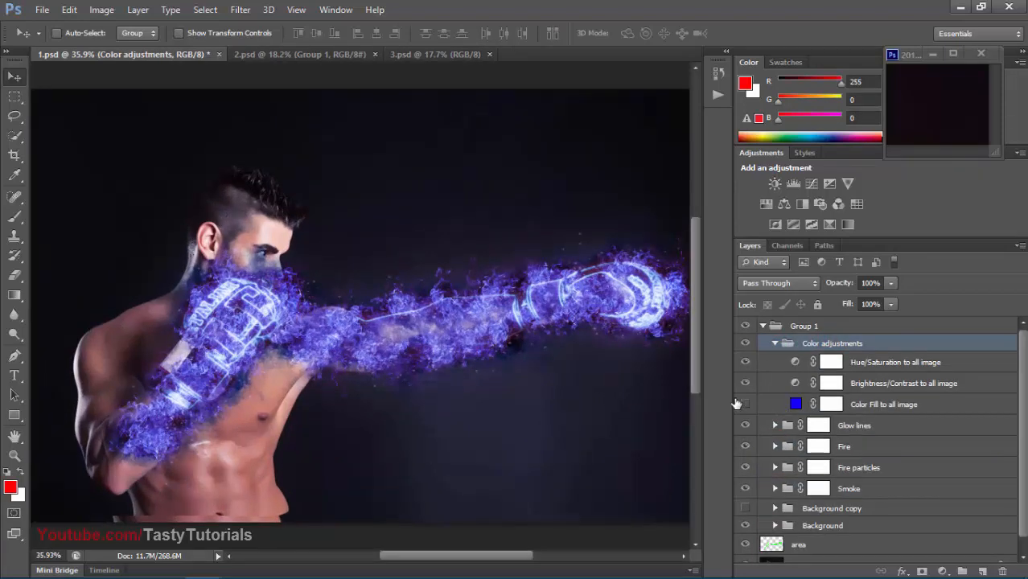
{"action": "left_click", "coordinate": [745, 404]}
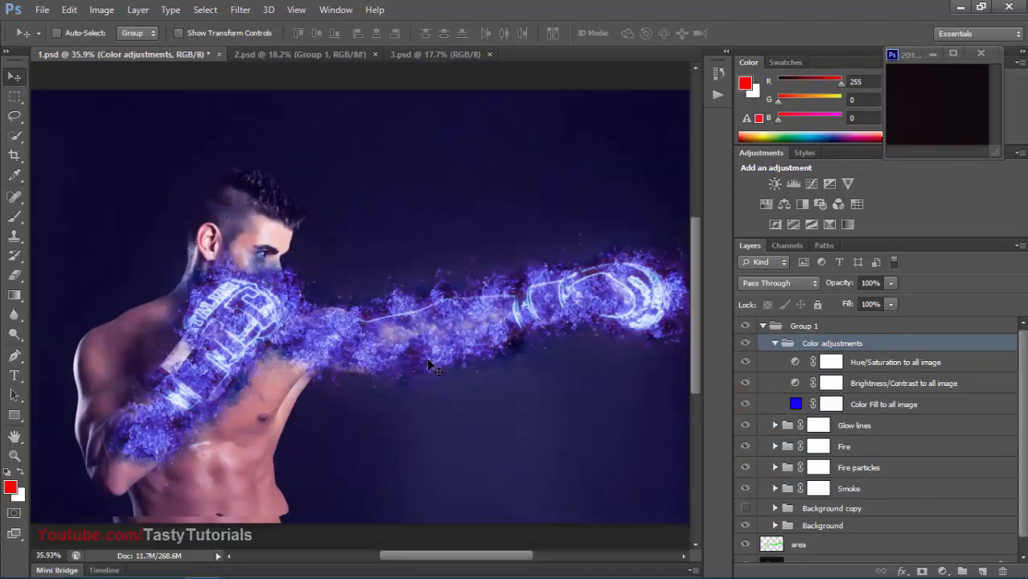
Step: Try purple shades for the Color Fill to all image layer, ending on dark purple 400359
{"action": "scroll", "coordinate": [426, 357], "scroll_direction": "down", "scroll_amount": 2}
{"action": "left_click", "coordinate": [791, 404]}
{"action": "double_click", "coordinate": [792, 404]}
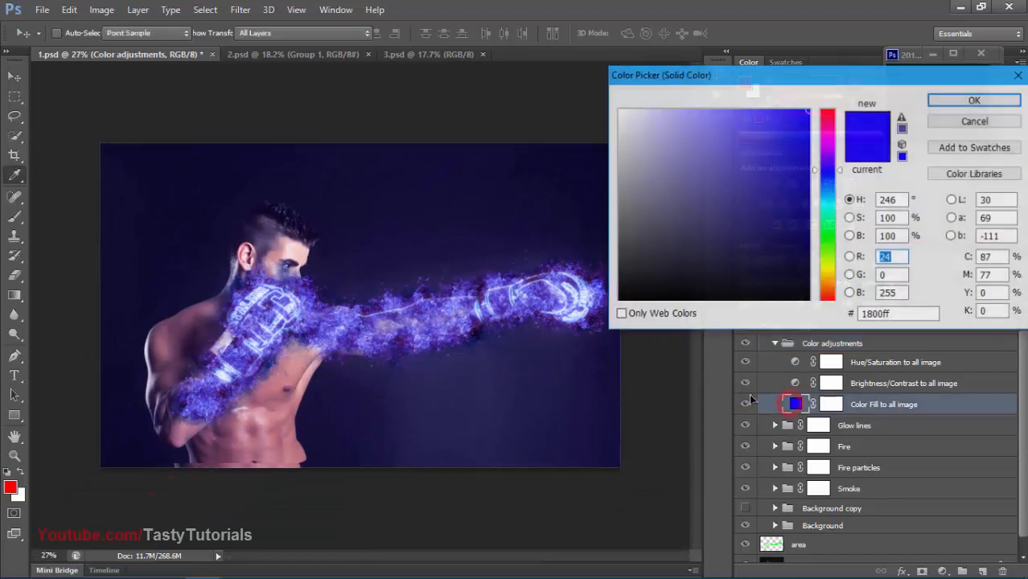
{"action": "left_click_drag", "start_coordinate": [832, 170], "coordinate": [833, 150]}
{"action": "left_click", "coordinate": [721, 130]}
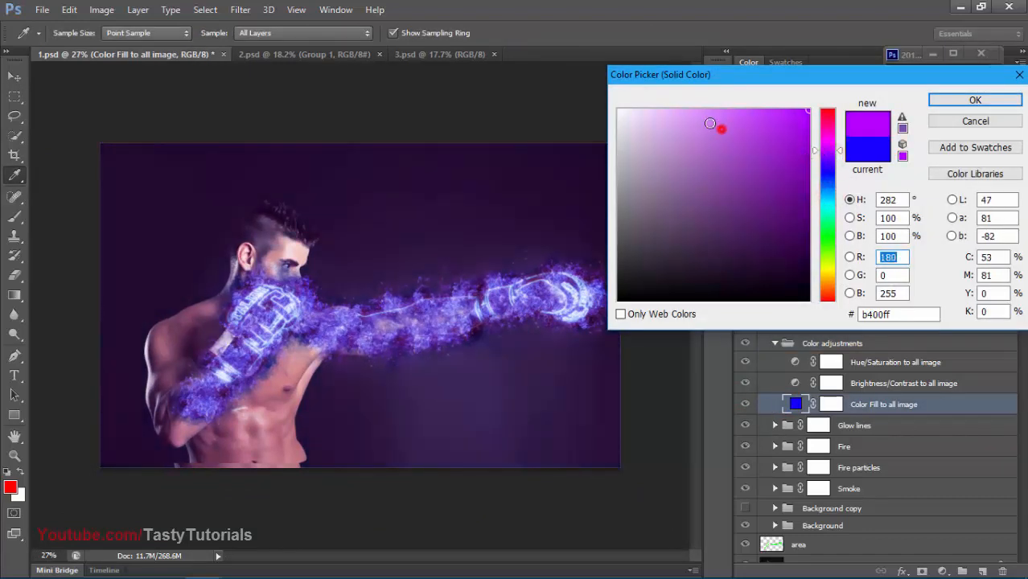
{"action": "left_click", "coordinate": [753, 152]}
{"action": "left_click", "coordinate": [810, 199]}
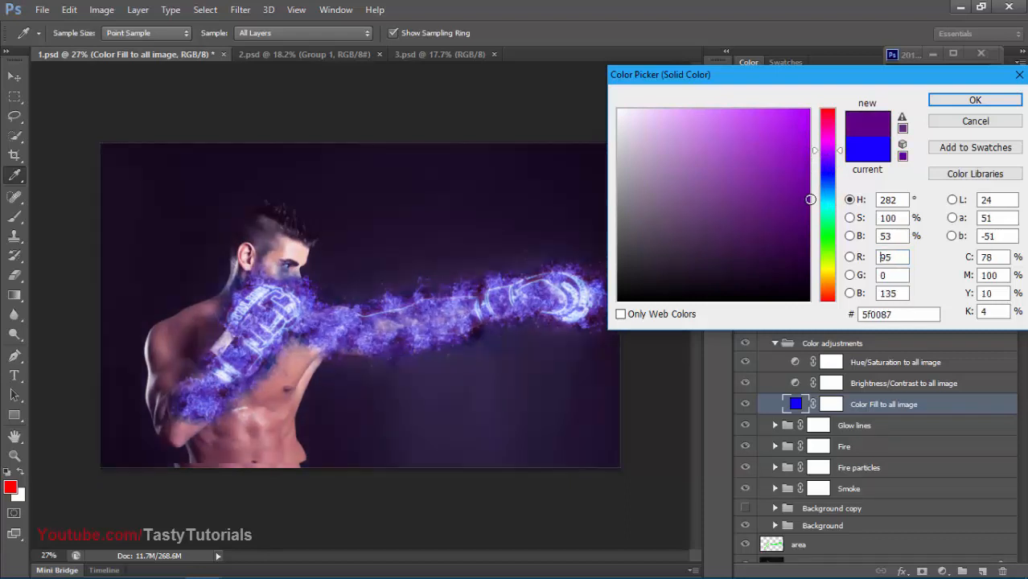
{"action": "left_click", "coordinate": [798, 210]}
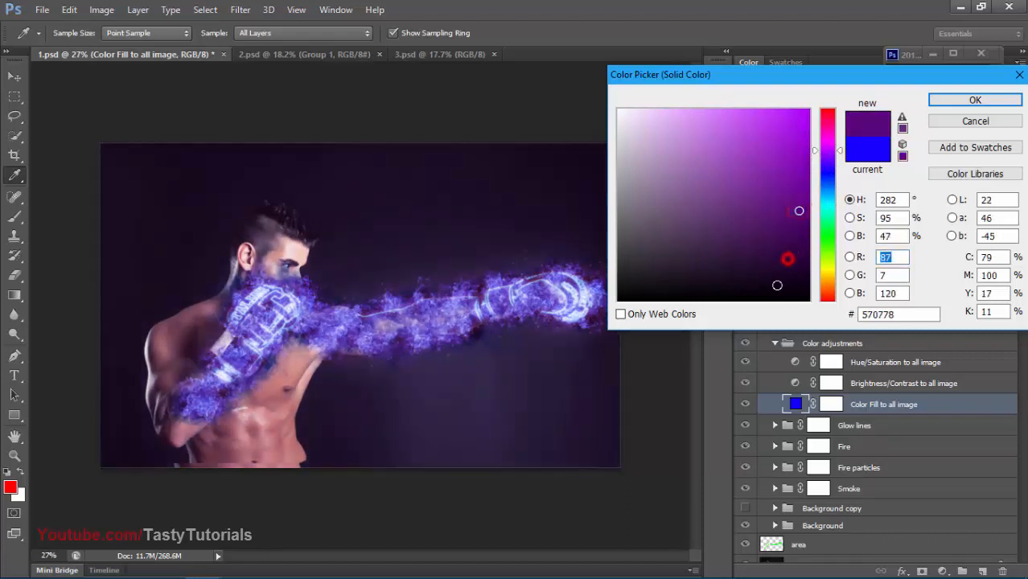
{"action": "left_click", "coordinate": [802, 234]}
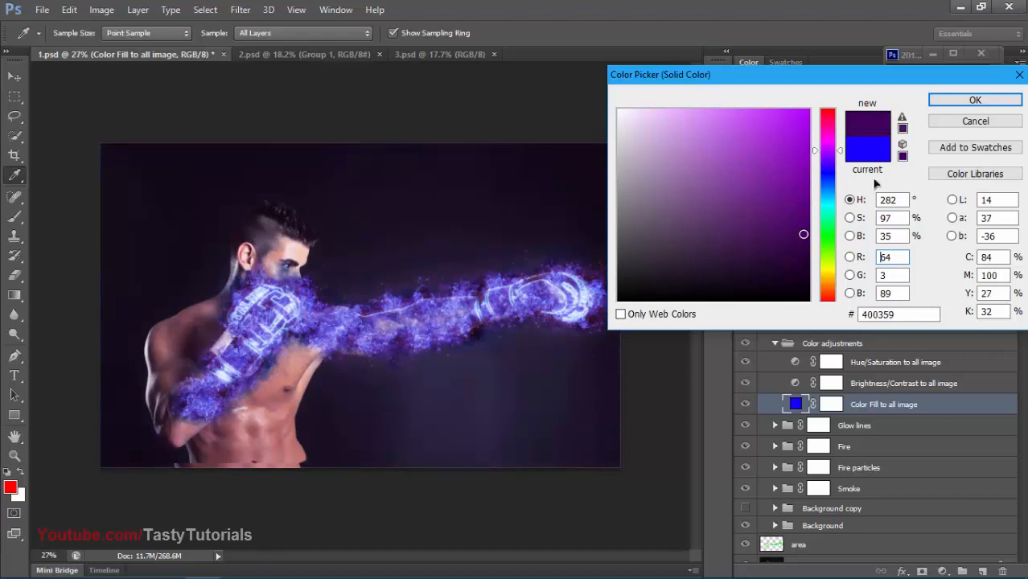
Step: Set the Color Fill to all image colour to dark blue 030f59 and collapse the Color adjustments group
{"action": "left_click", "coordinate": [824, 240]}
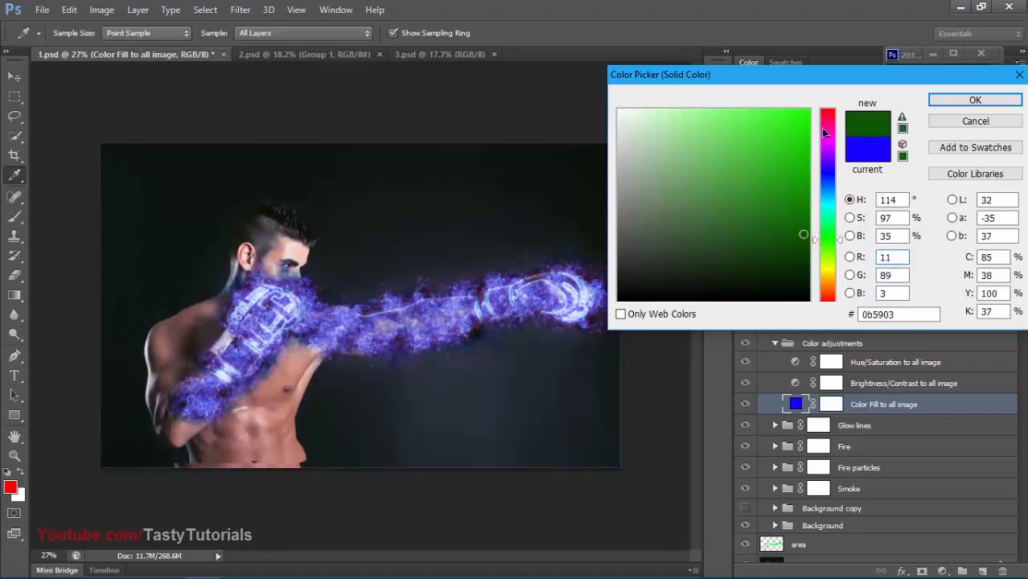
{"action": "left_click", "coordinate": [824, 199]}
{"action": "left_click", "coordinate": [824, 176]}
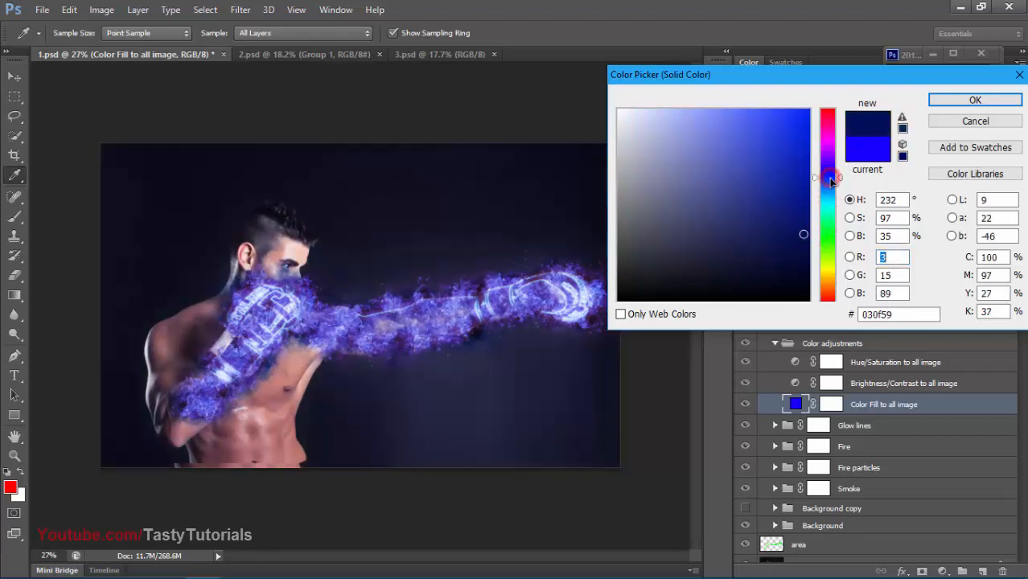
{"action": "left_click", "coordinate": [965, 98]}
{"action": "scroll", "coordinate": [499, 342], "scroll_direction": "up", "scroll_amount": 5}
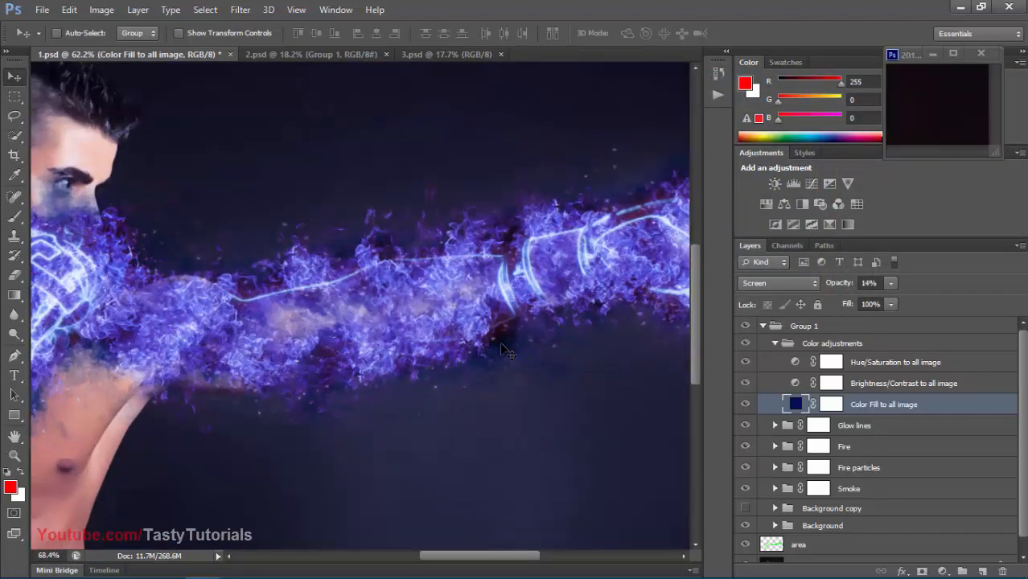
{"action": "scroll", "coordinate": [457, 350], "scroll_direction": "down", "scroll_amount": 4}
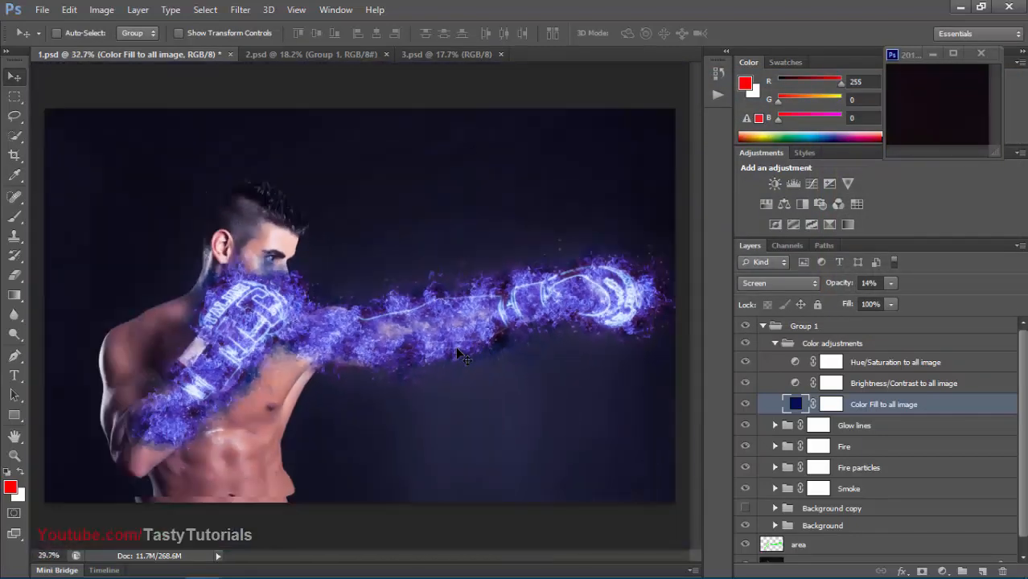
{"action": "scroll", "coordinate": [463, 355], "scroll_direction": "down", "scroll_amount": 1}
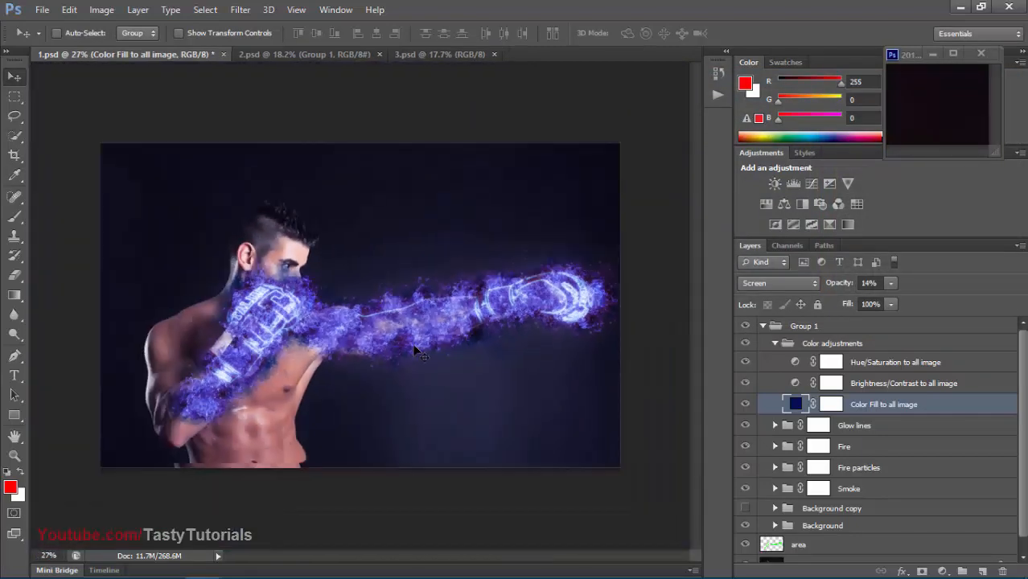
{"action": "left_click", "coordinate": [774, 344]}
Step: In 2.psd, show the area layer and Group 1, and close the document with its changes saved
{"action": "left_click", "coordinate": [259, 56]}
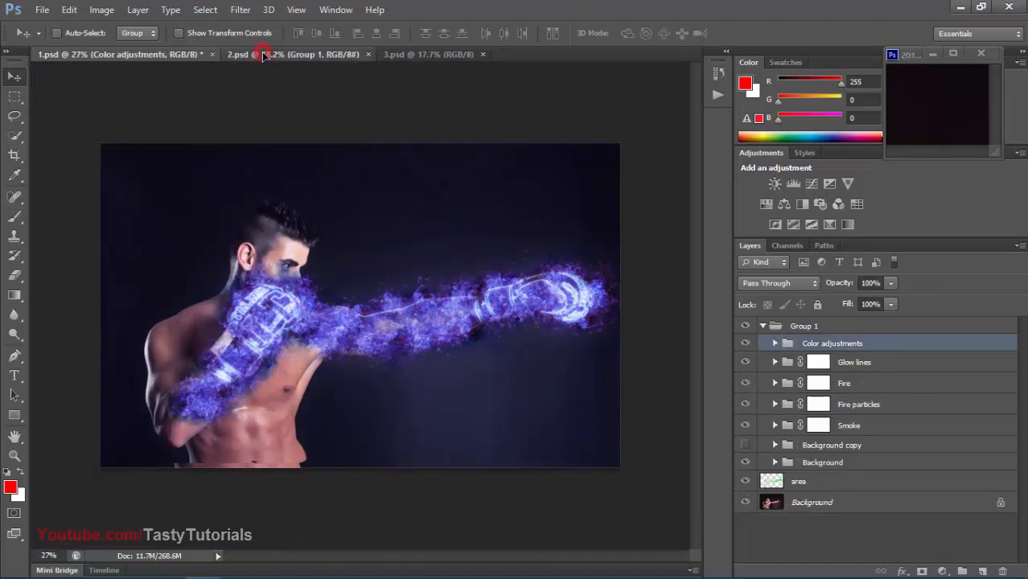
{"action": "left_click", "coordinate": [744, 351]}
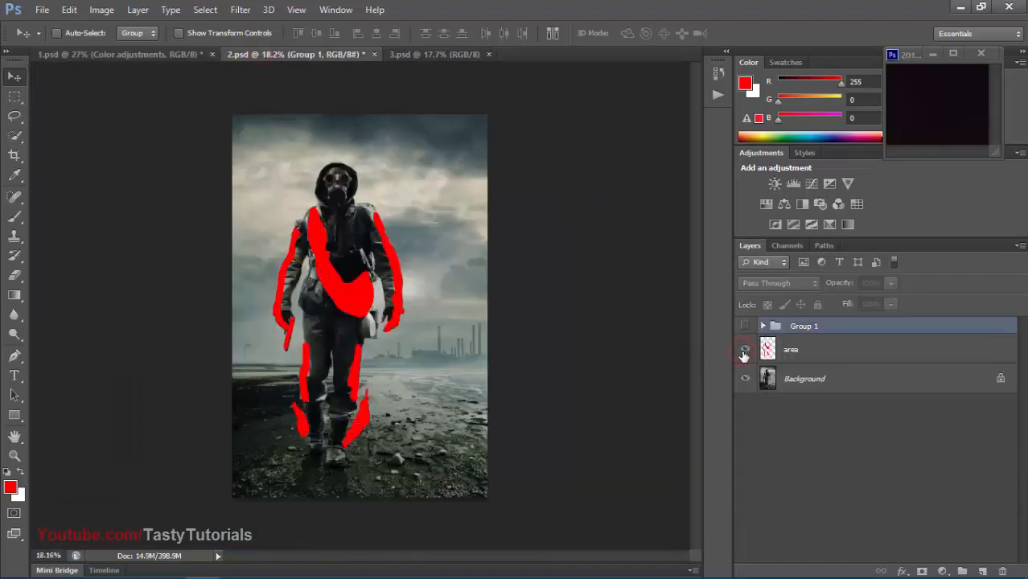
{"action": "left_click", "coordinate": [743, 326]}
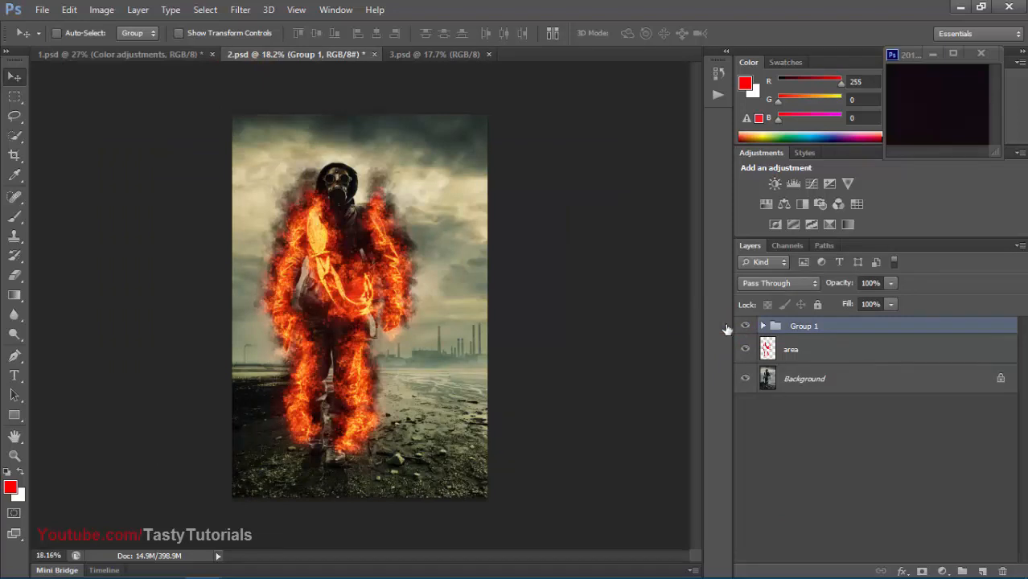
{"action": "scroll", "coordinate": [177, 249], "scroll_direction": "up", "scroll_amount": 1}
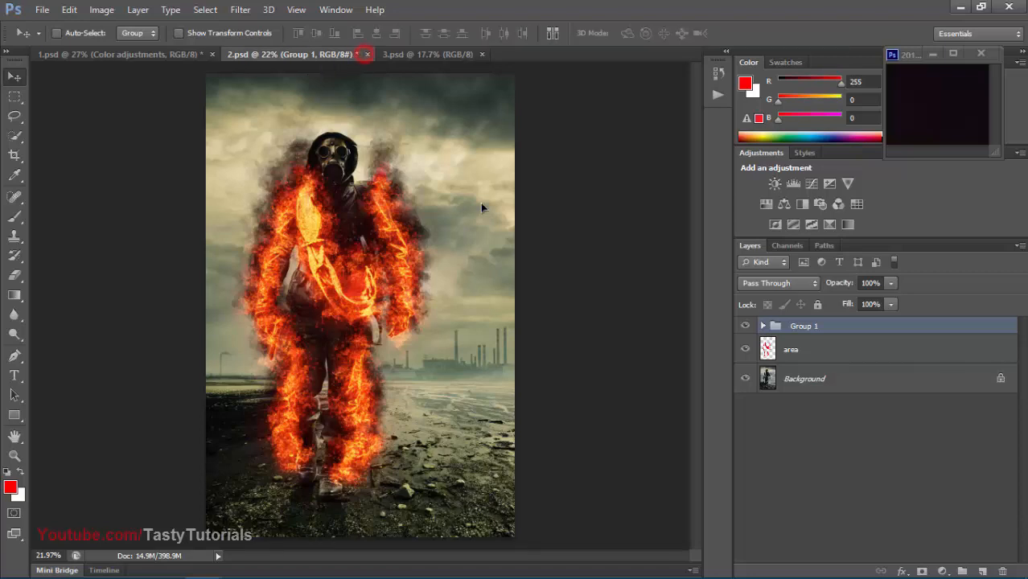
{"action": "left_click", "coordinate": [514, 223]}
Step: In 3.psd, compare the photo with and without the Group 1 fire effect and check the area layer
{"action": "left_click", "coordinate": [443, 54]}
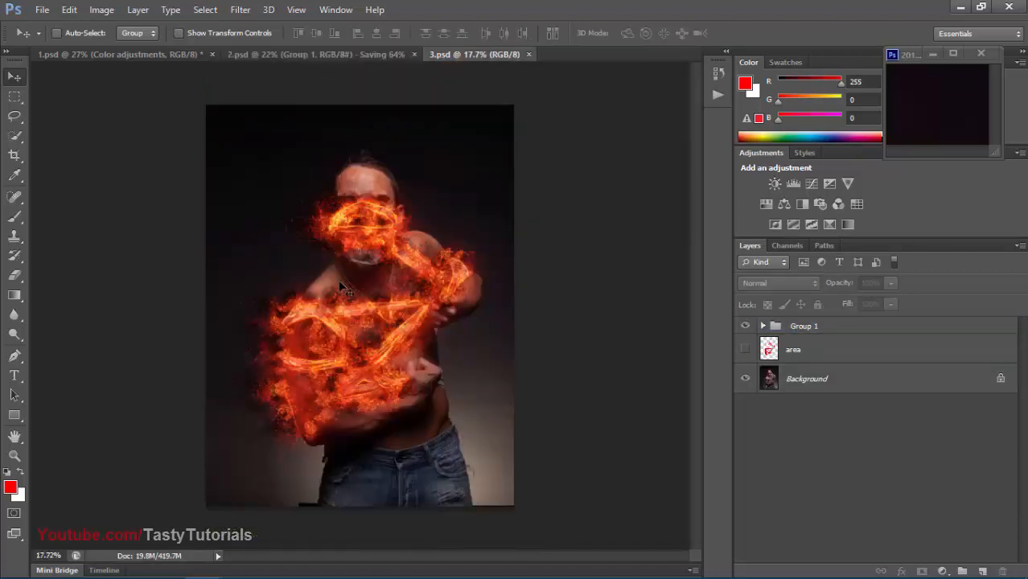
{"action": "left_click", "coordinate": [744, 326]}
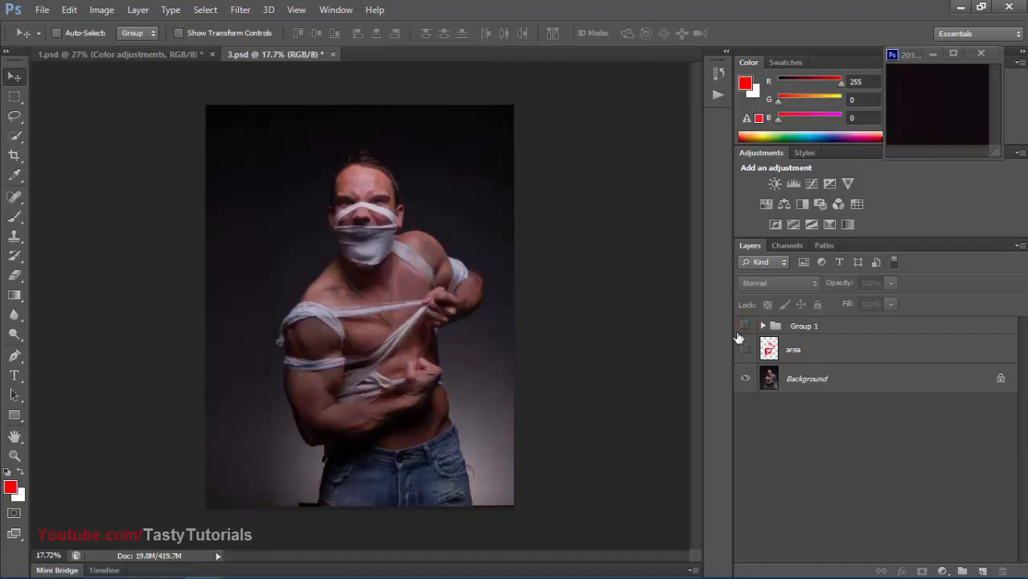
{"action": "left_click", "coordinate": [745, 349]}
{"action": "left_click", "coordinate": [745, 349]}
{"action": "left_click", "coordinate": [746, 326]}
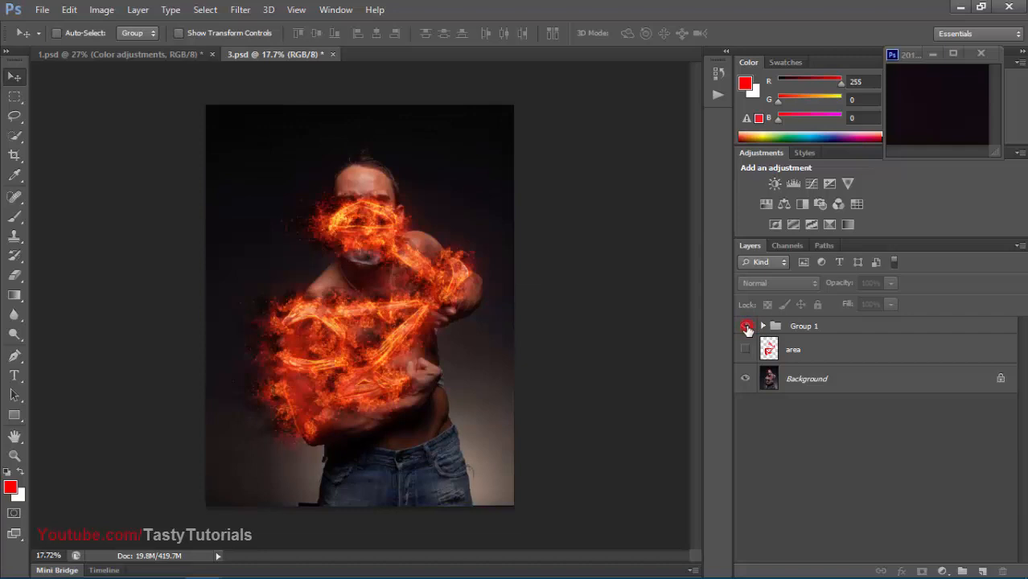
{"action": "left_click", "coordinate": [747, 327]}
{"action": "left_click", "coordinate": [746, 327]}
{"action": "left_click", "coordinate": [746, 326]}
{"action": "left_click", "coordinate": [746, 326]}
{"action": "left_click", "coordinate": [746, 327]}
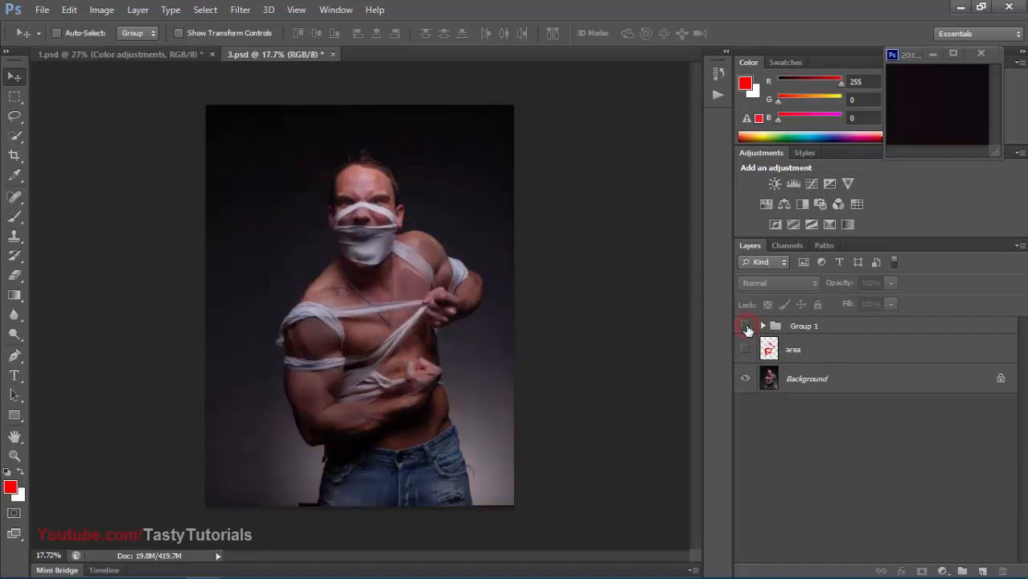
Step: Close 3.psd, save 1.psd and close it as well
{"action": "left_click", "coordinate": [332, 53]}
{"action": "left_click", "coordinate": [541, 222]}
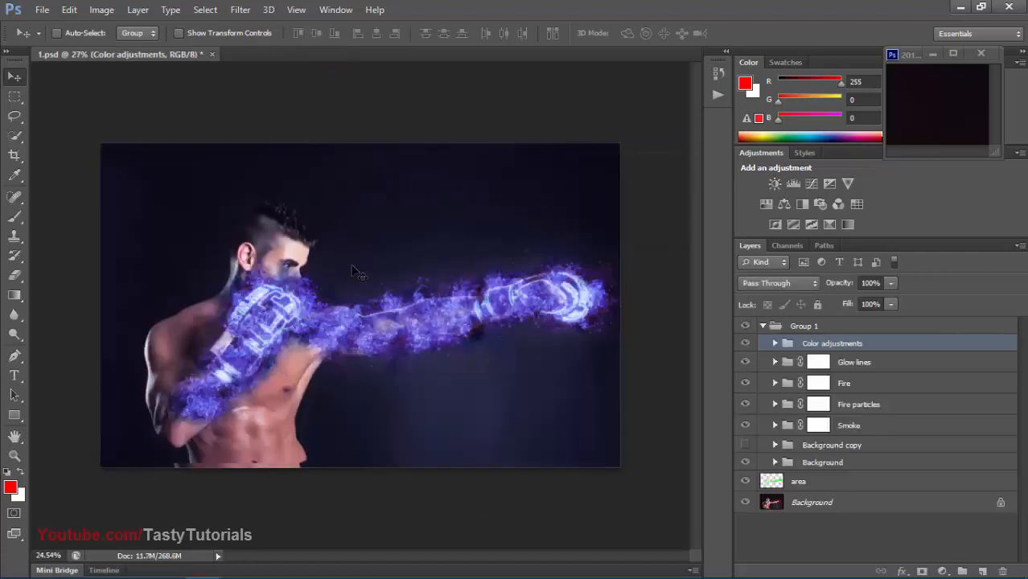
{"action": "left_click", "coordinate": [42, 9]}
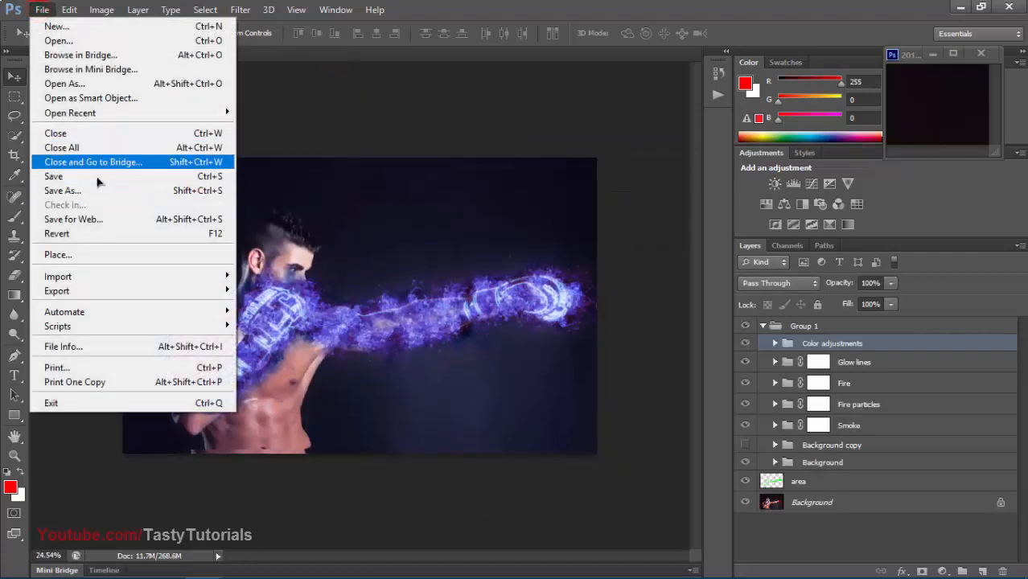
{"action": "left_click", "coordinate": [96, 178]}
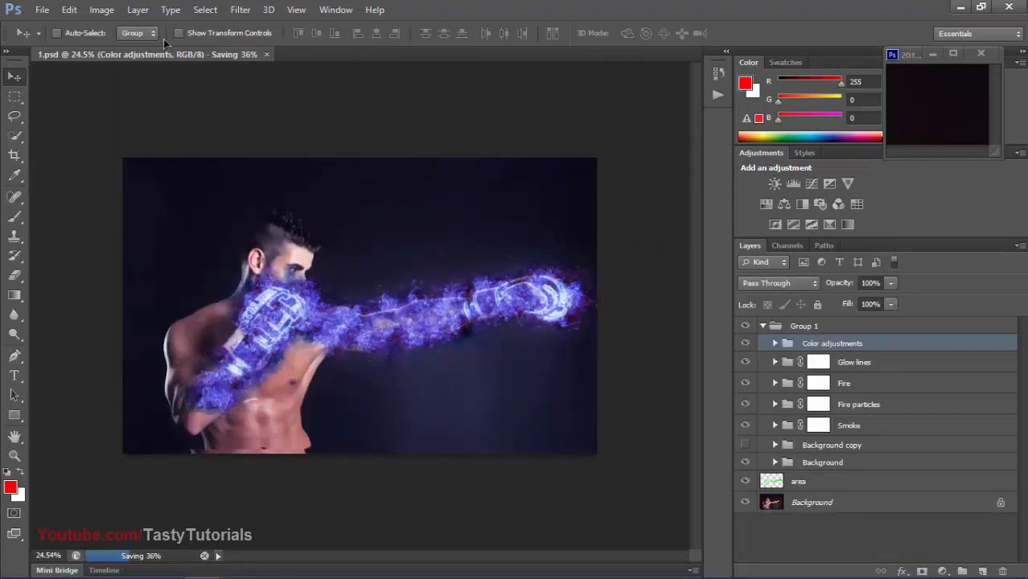
{"action": "left_click", "coordinate": [214, 55]}
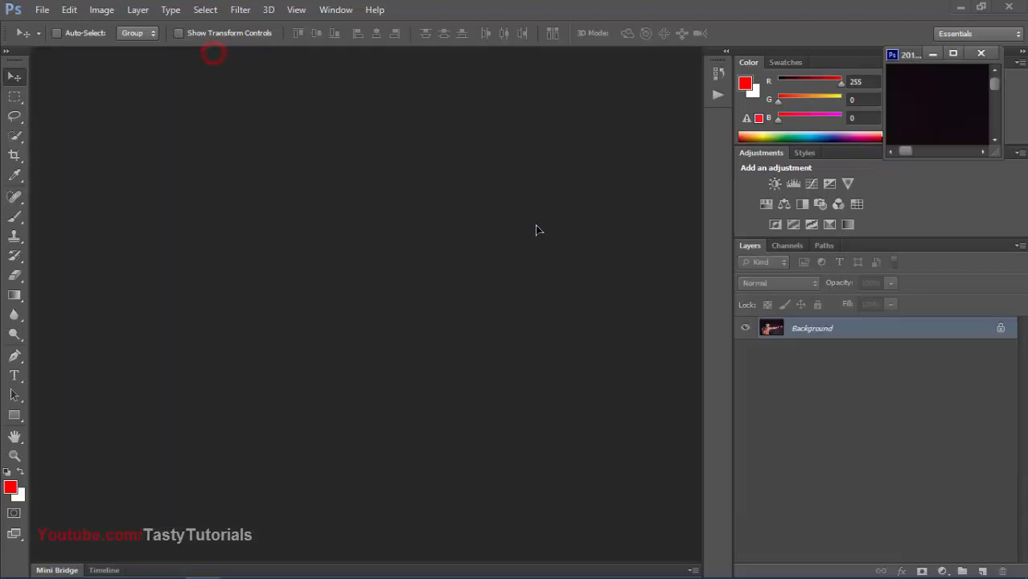
Step: Dock the floating window of the original boxer JPG as a tab in the main workspace
{"action": "left_click_drag", "start_coordinate": [914, 54], "coordinate": [367, 55]}
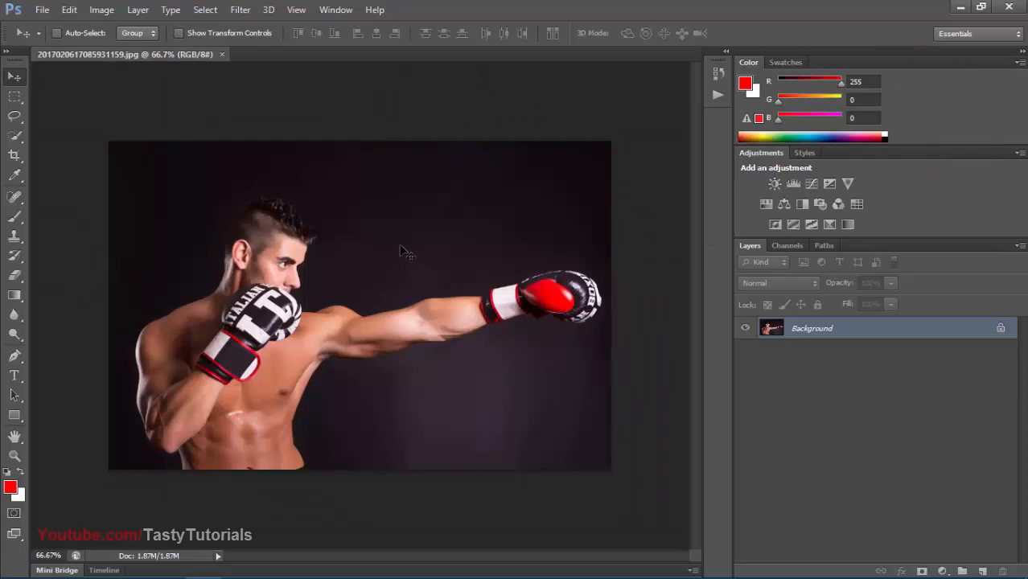
{"action": "scroll", "coordinate": [302, 278], "scroll_direction": "up", "scroll_amount": 1}
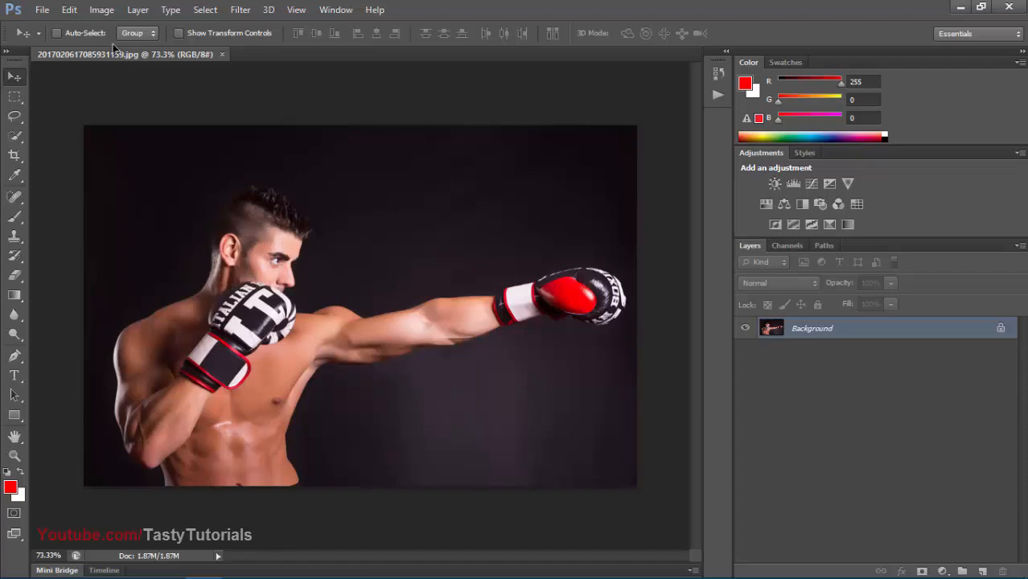
{"action": "scroll", "coordinate": [114, 29], "scroll_direction": "up", "scroll_amount": 1}
Step: Check the boxer photo's pixel width and height in the Image Size settings without changing them
{"action": "left_click", "coordinate": [101, 10]}
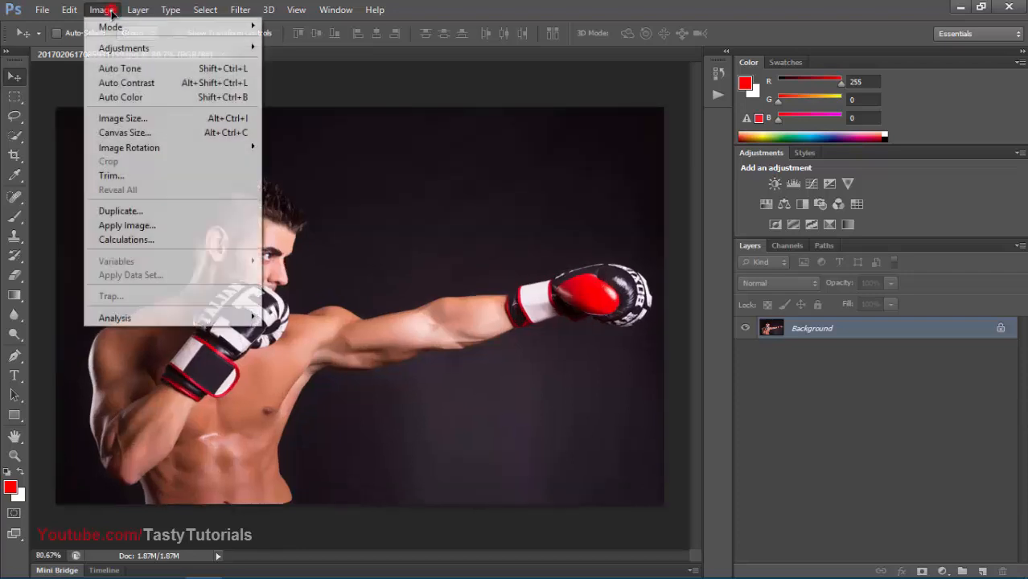
{"action": "left_click", "coordinate": [122, 118]}
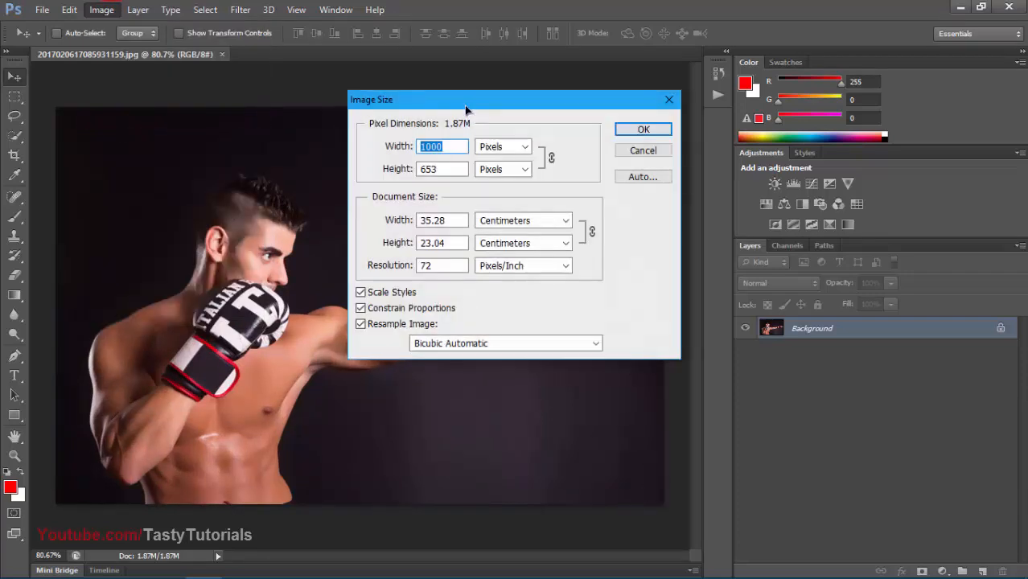
{"action": "left_click", "coordinate": [399, 96]}
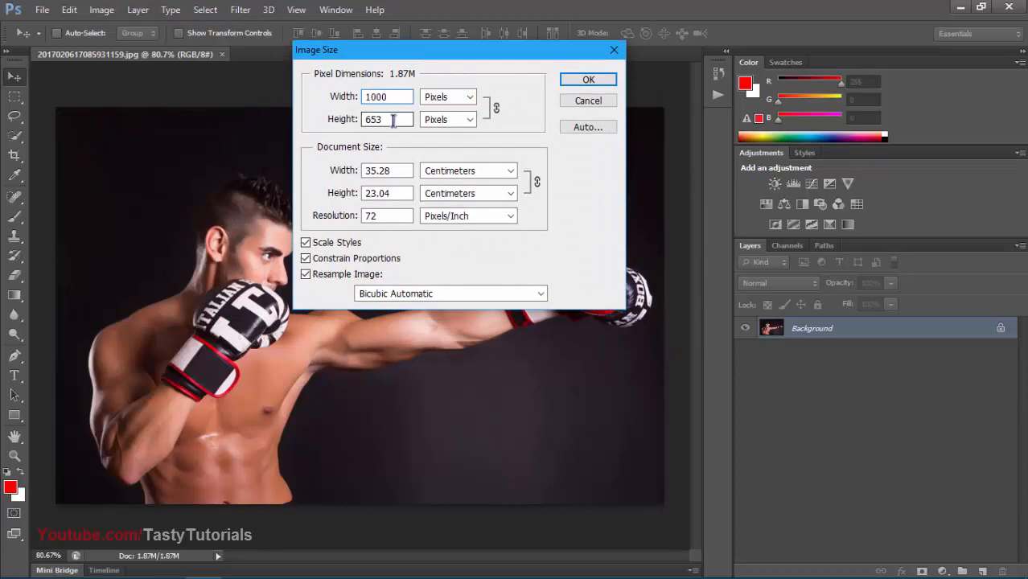
{"action": "left_click_drag", "start_coordinate": [396, 119], "coordinate": [346, 119]}
{"action": "left_click", "coordinate": [394, 119]}
{"action": "left_click", "coordinate": [392, 119]}
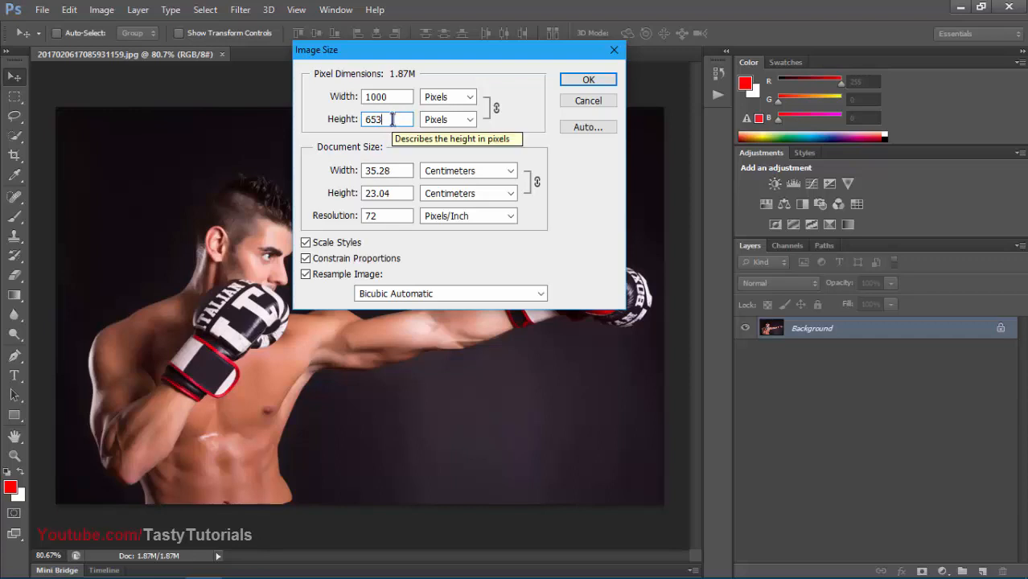
{"action": "left_click", "coordinate": [571, 97]}
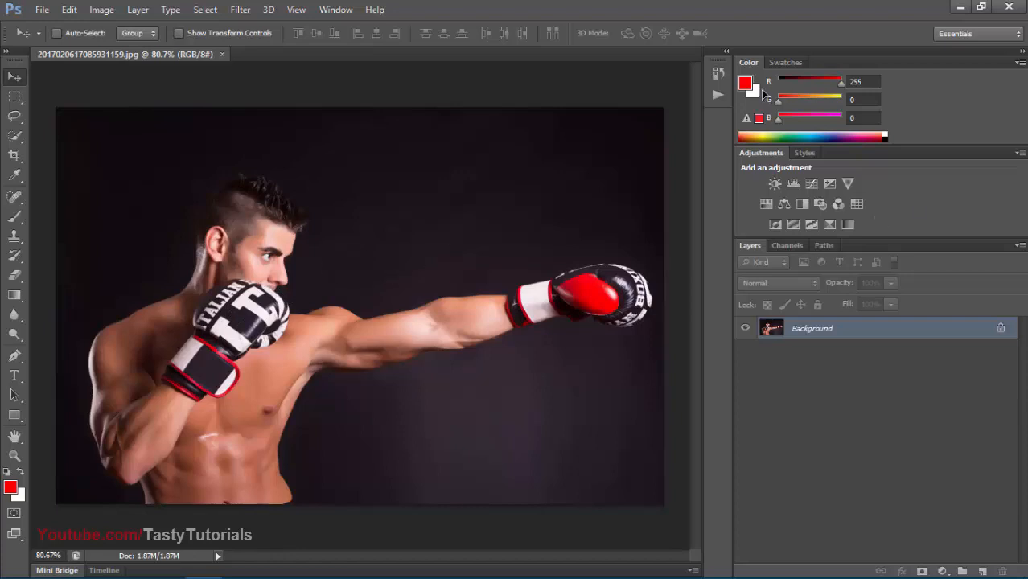
Step: Reset the foreground and background colors to default and start a new document of 2560 × 1600 pixels
{"action": "key", "text": "d"}
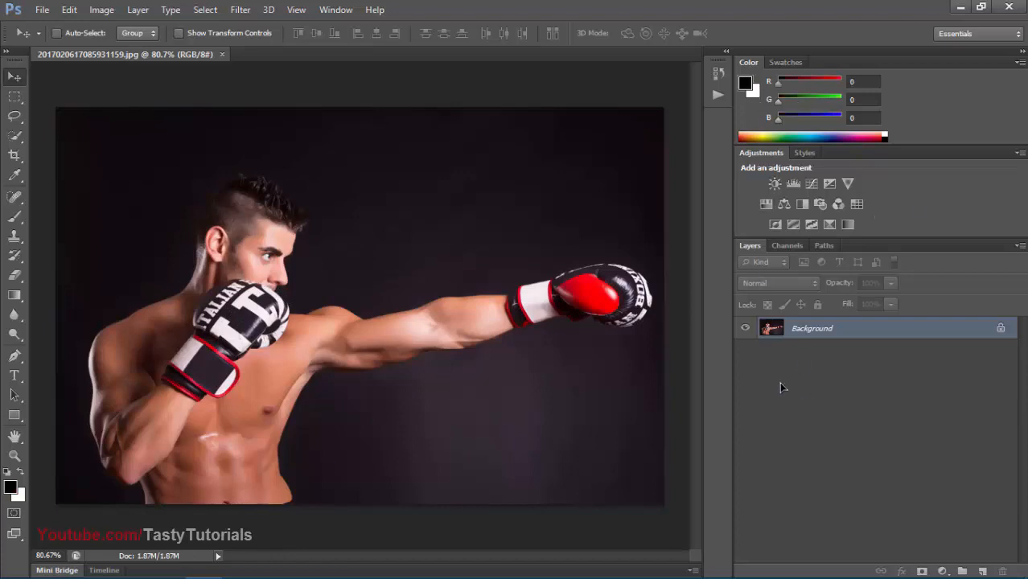
{"action": "left_click", "coordinate": [43, 10]}
{"action": "left_click", "coordinate": [400, 224]}
{"action": "key", "text": "ctrl+n"}
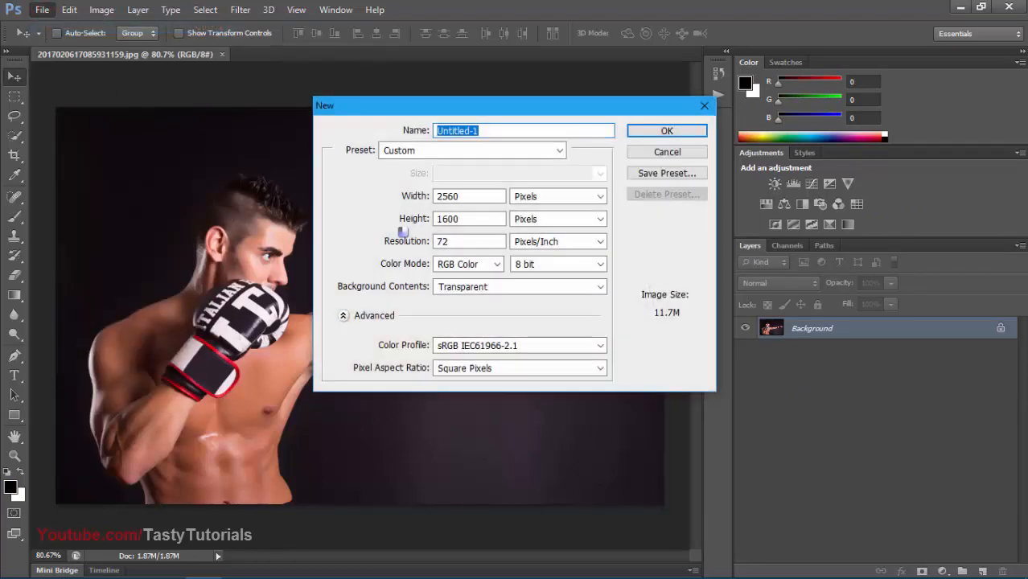
{"action": "left_click_drag", "start_coordinate": [447, 199], "coordinate": [385, 194]}
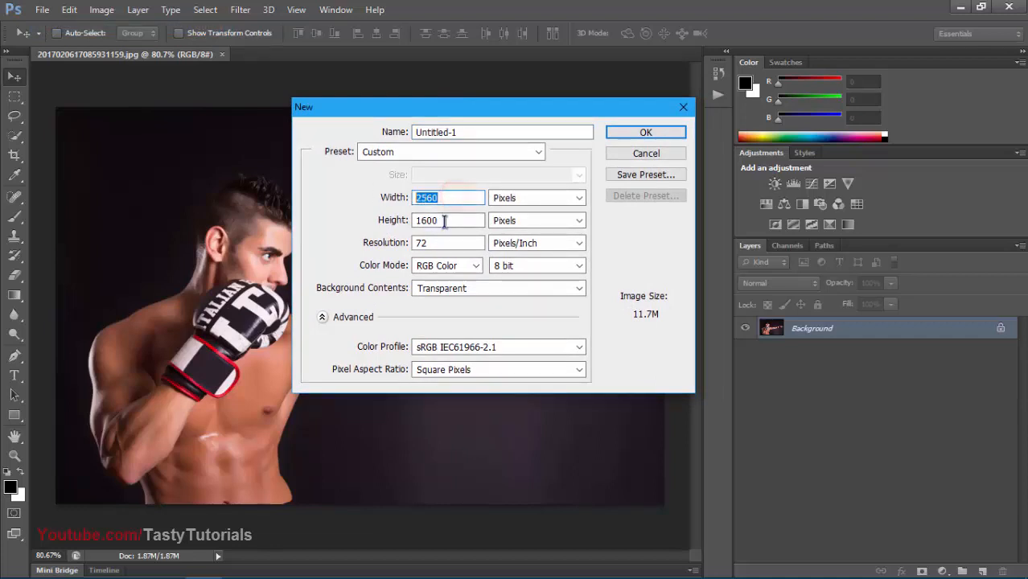
{"action": "left_click", "coordinate": [455, 220]}
{"action": "left_click_drag", "start_coordinate": [455, 220], "coordinate": [354, 213]}
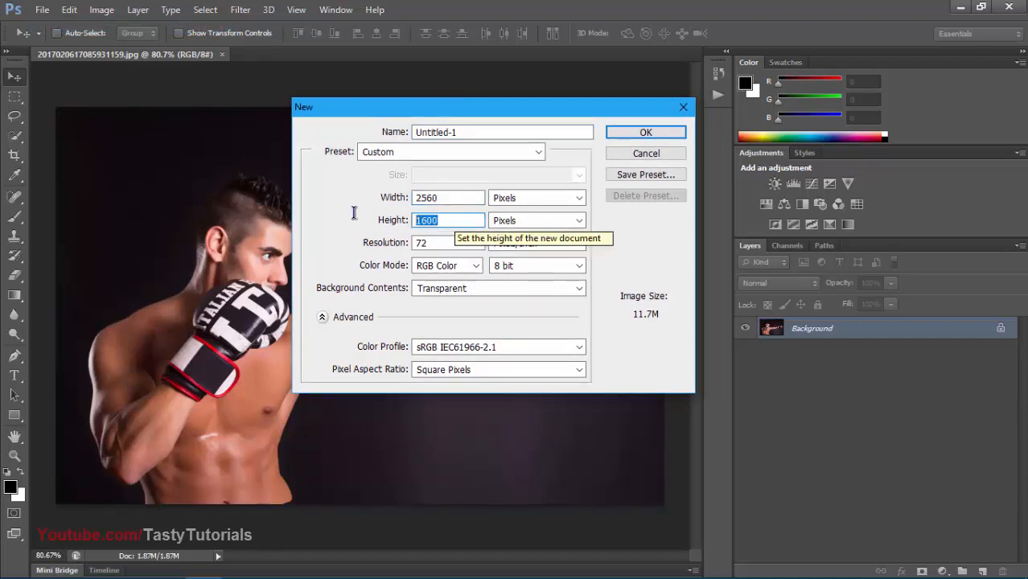
{"action": "left_click", "coordinate": [446, 219]}
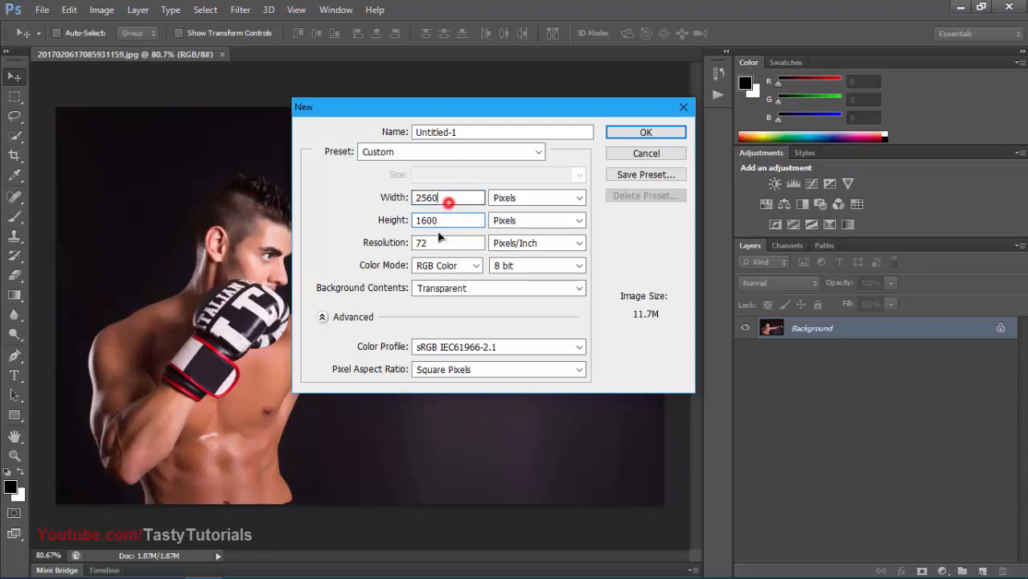
Step: Name the new document Burn Effect, keep a transparent background and 72 pixels/inch resolution, and create it
{"action": "left_click_drag", "start_coordinate": [462, 132], "coordinate": [373, 127]}
{"action": "type", "text": "Burn Ef"}
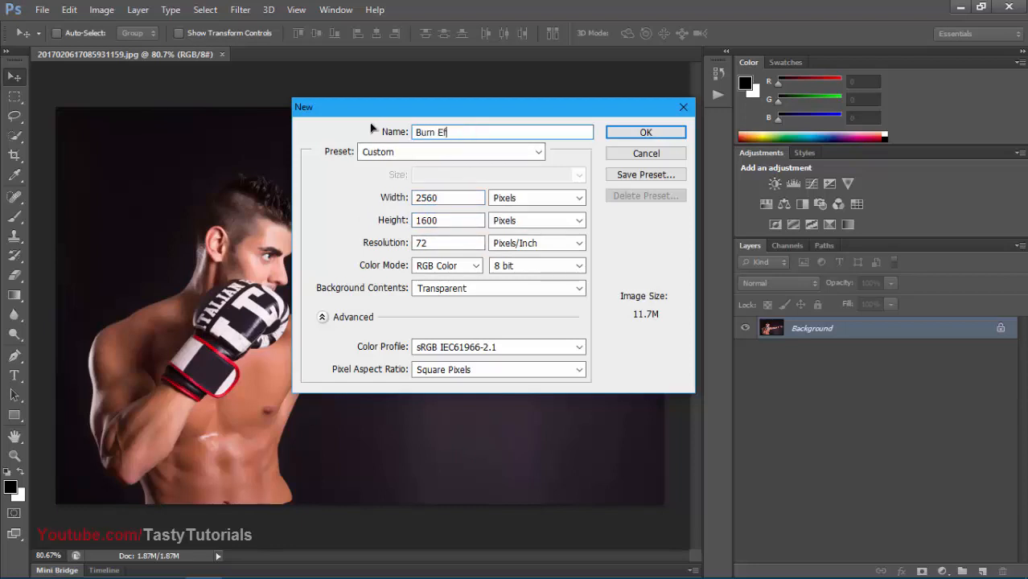
{"action": "type", "text": "feec"}
{"action": "key", "text": "BackSpace"}
{"action": "key", "text": "BackSpace"}
{"action": "type", "text": "ct"}
{"action": "left_click", "coordinate": [463, 289]}
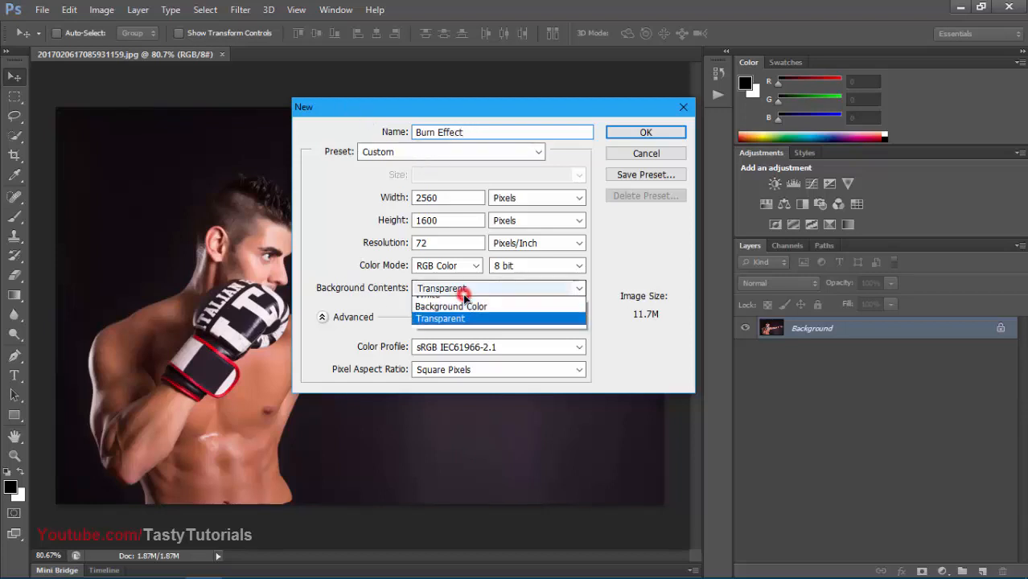
{"action": "left_click", "coordinate": [427, 325]}
{"action": "left_click", "coordinate": [435, 243]}
{"action": "double_click", "coordinate": [433, 243]}
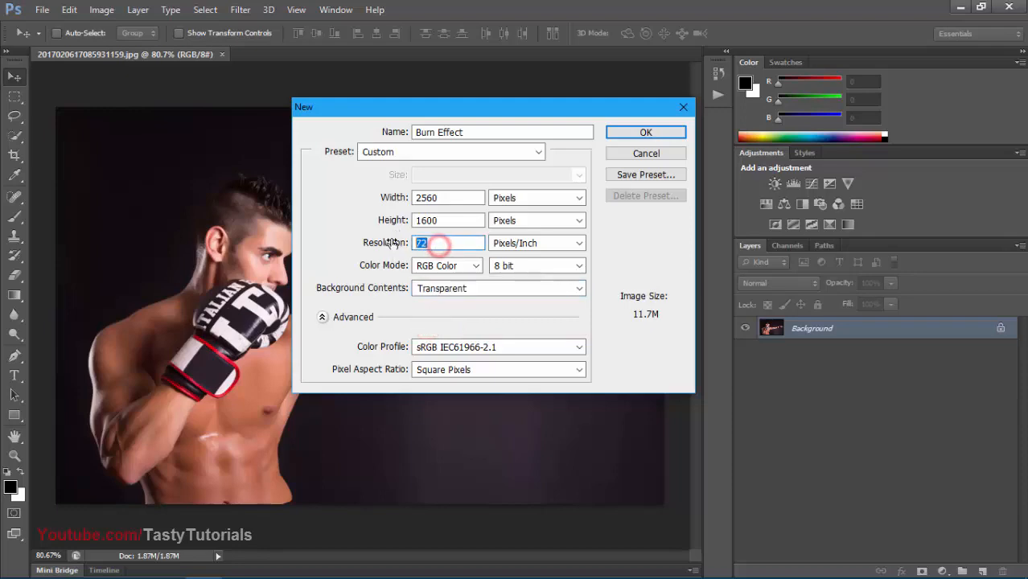
{"action": "left_click", "coordinate": [644, 133]}
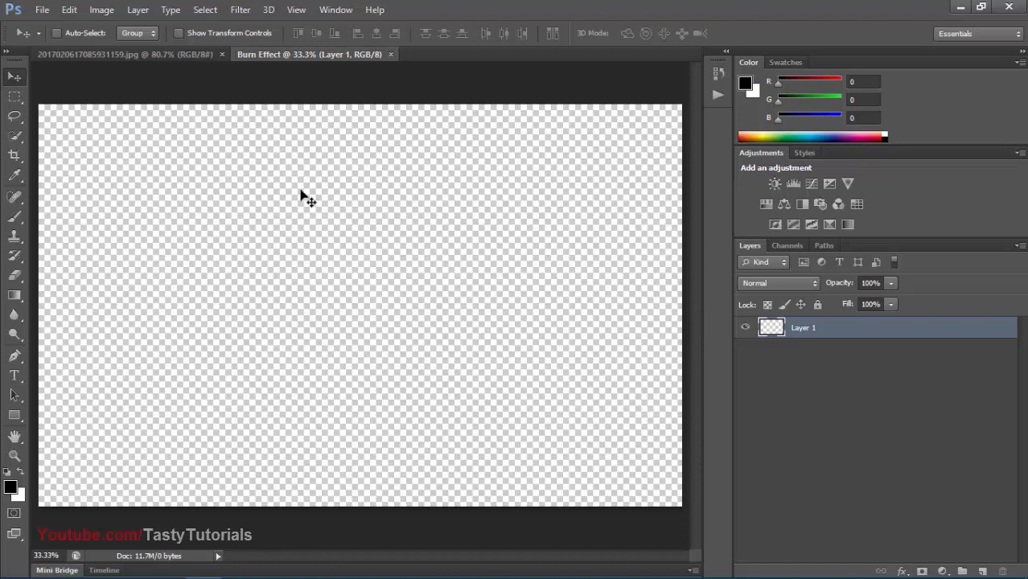
Step: Copy the boxer photo into the Burn Effect document and convert its layer to a smart object
{"action": "left_click", "coordinate": [138, 53]}
{"action": "mouse_move", "coordinate": [273, 191]}
{"action": "left_mouse_down"}
{"action": "mouse_move", "coordinate": [284, 60]}
{"action": "mouse_move", "coordinate": [333, 235]}
{"action": "left_mouse_up"}
{"action": "left_click_drag", "start_coordinate": [378, 258], "coordinate": [348, 284]}
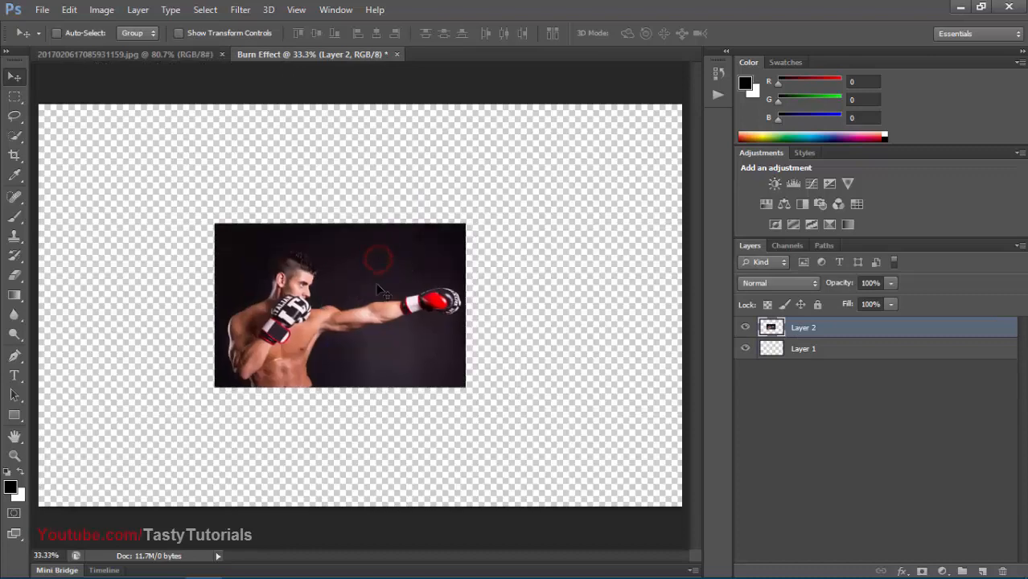
{"action": "right_click", "coordinate": [875, 336]}
{"action": "left_click", "coordinate": [627, 193]}
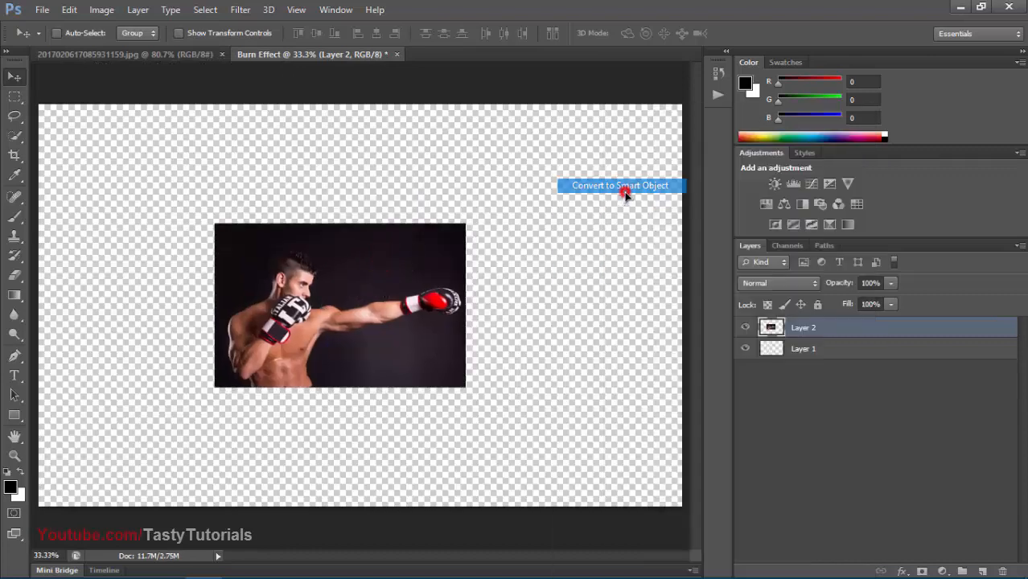
Step: Scale the boxer photo proportionally to about 241% so it nearly fills the canvas
{"action": "key", "text": "ctrl+t"}
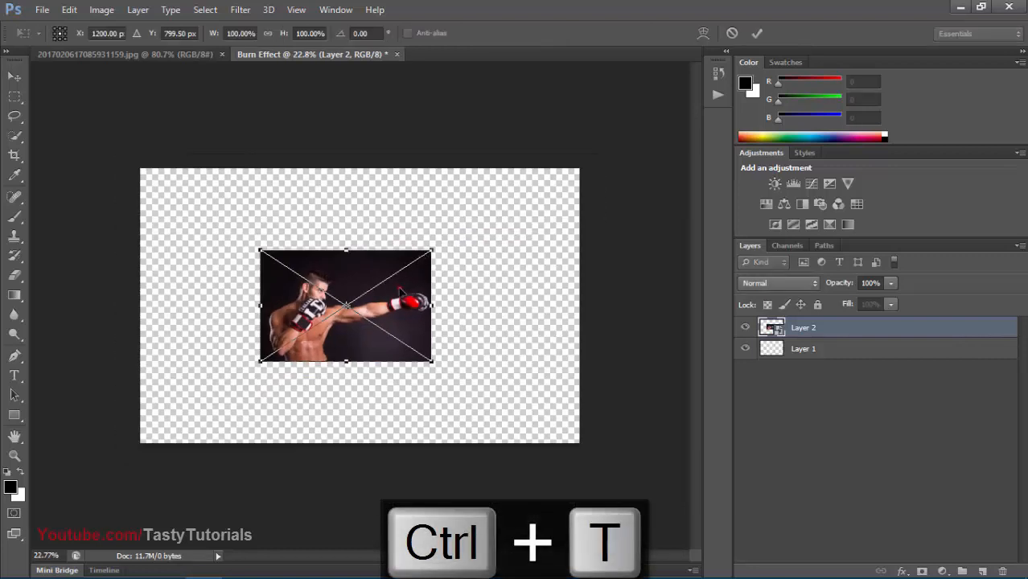
{"action": "left_click_drag", "start_coordinate": [399, 290], "coordinate": [420, 287]}
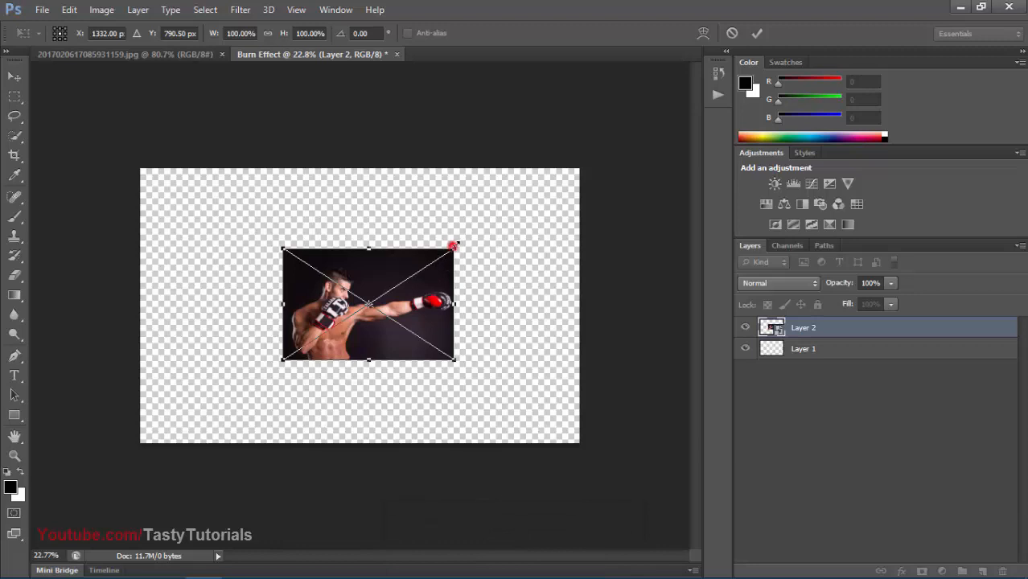
{"action": "left_click_drag", "start_coordinate": [454, 246], "coordinate": [575, 168]}
{"action": "scroll", "coordinate": [338, 372], "scroll_direction": "up", "scroll_amount": 2}
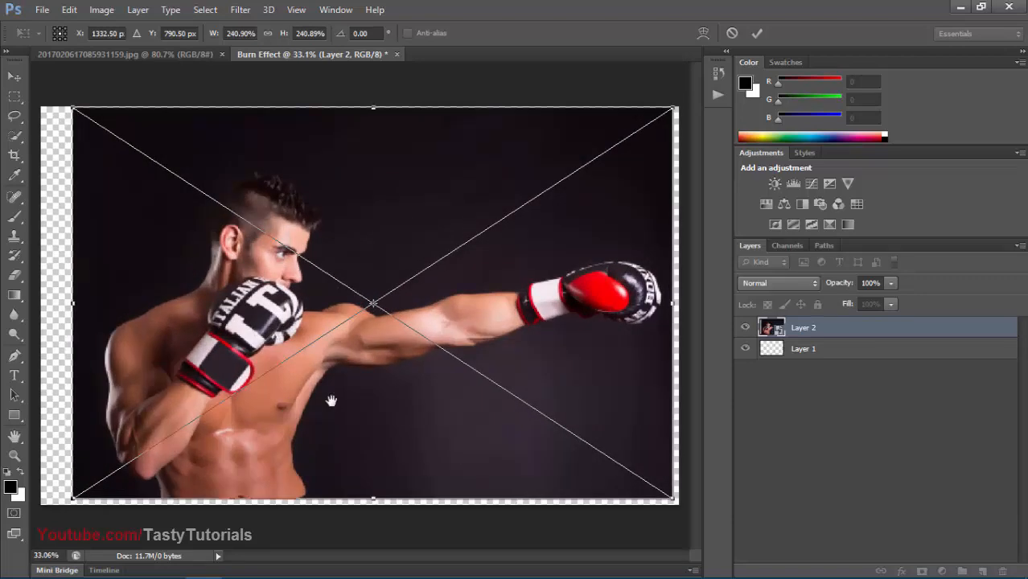
{"action": "key", "text": "Return"}
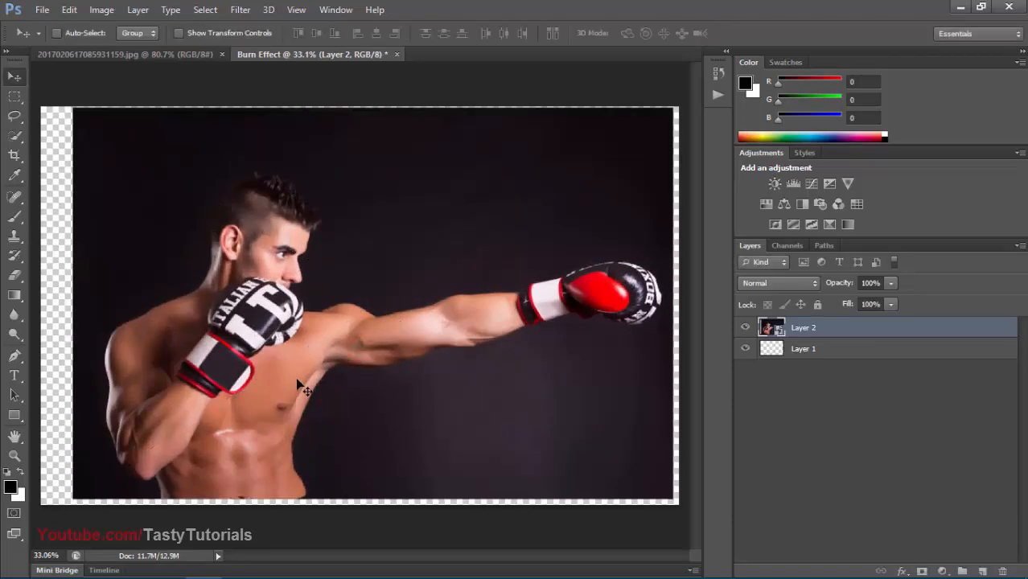
Step: Center the boxer photo vertically and horizontally on the whole canvas, and clear the selection
{"action": "scroll", "coordinate": [299, 386], "scroll_direction": "down", "scroll_amount": 1}
{"action": "left_click_drag", "start_coordinate": [320, 352], "coordinate": [314, 357]}
{"action": "key", "text": "ctrl+a"}
{"action": "scroll", "coordinate": [314, 356], "scroll_direction": "down", "scroll_amount": 1}
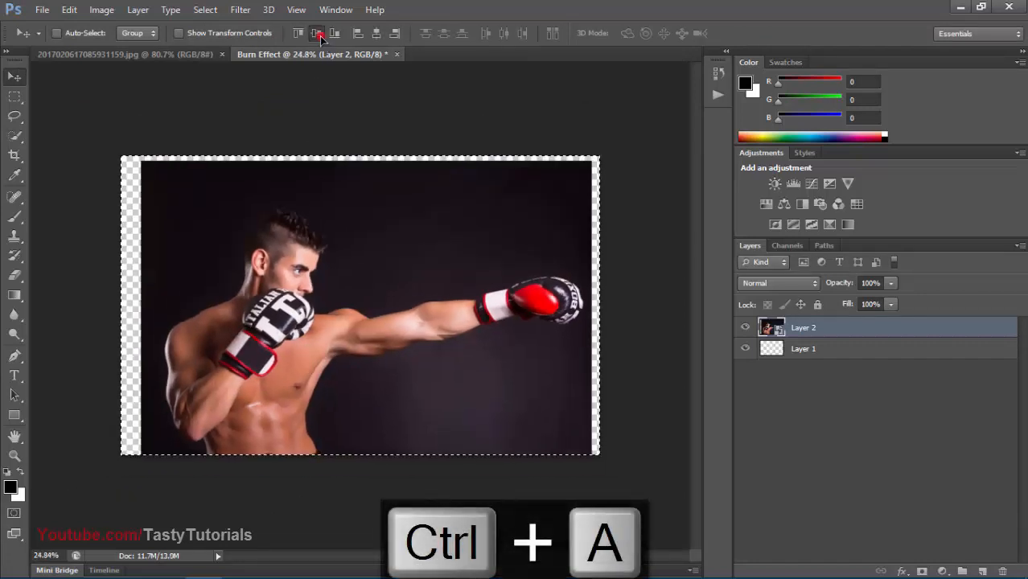
{"action": "left_click", "coordinate": [376, 33]}
{"action": "key", "text": "ctrl+d"}
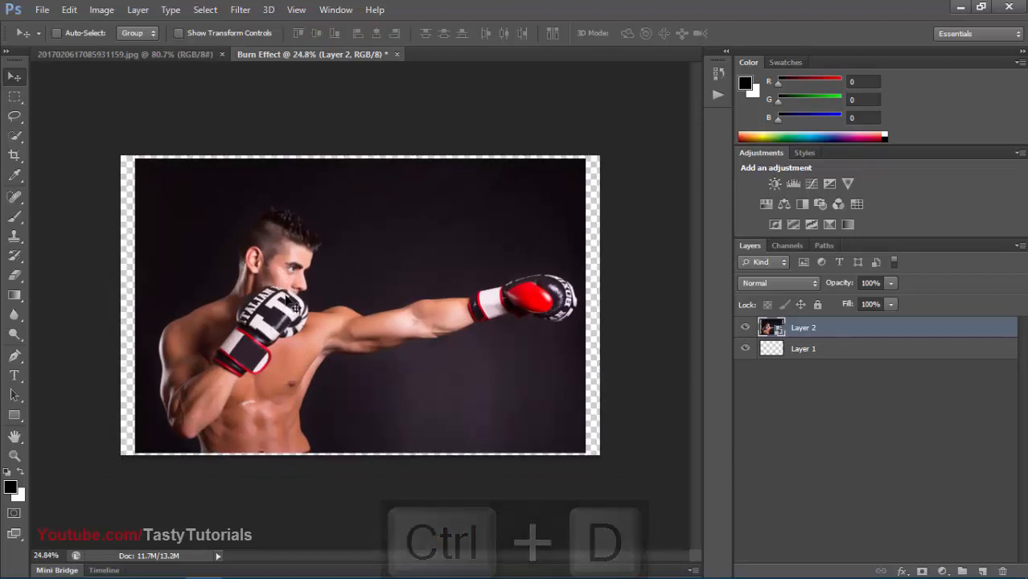
Step: Nudge the boxer photo vertically until it covers the canvas's top edge, leaving the empty strip along the bottom
{"action": "key", "text": "Down"}
{"action": "key", "text": "Down"}
{"action": "key", "text": "Down"}
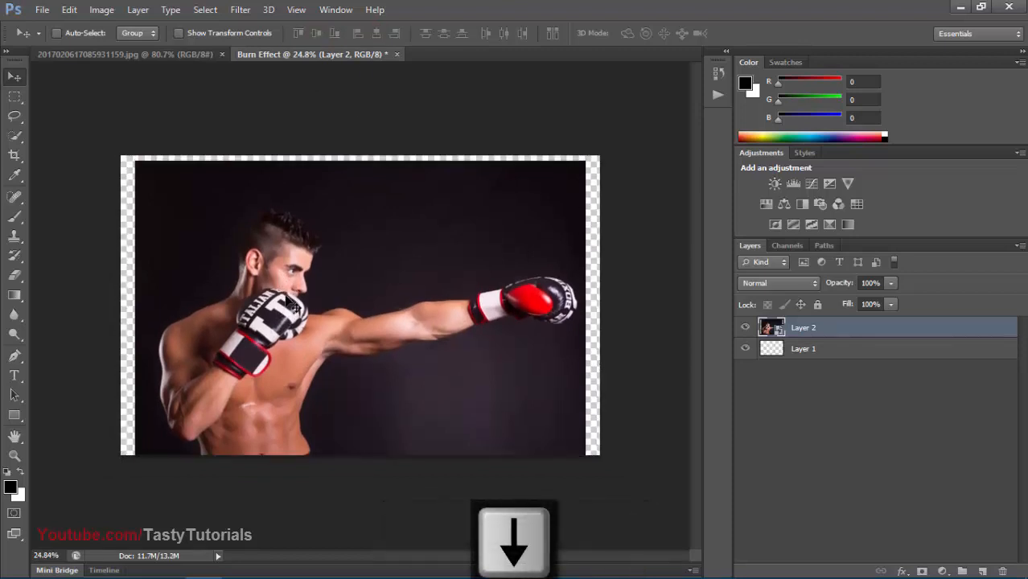
{"action": "key", "text": "Up"}
{"action": "key", "text": "Up"}
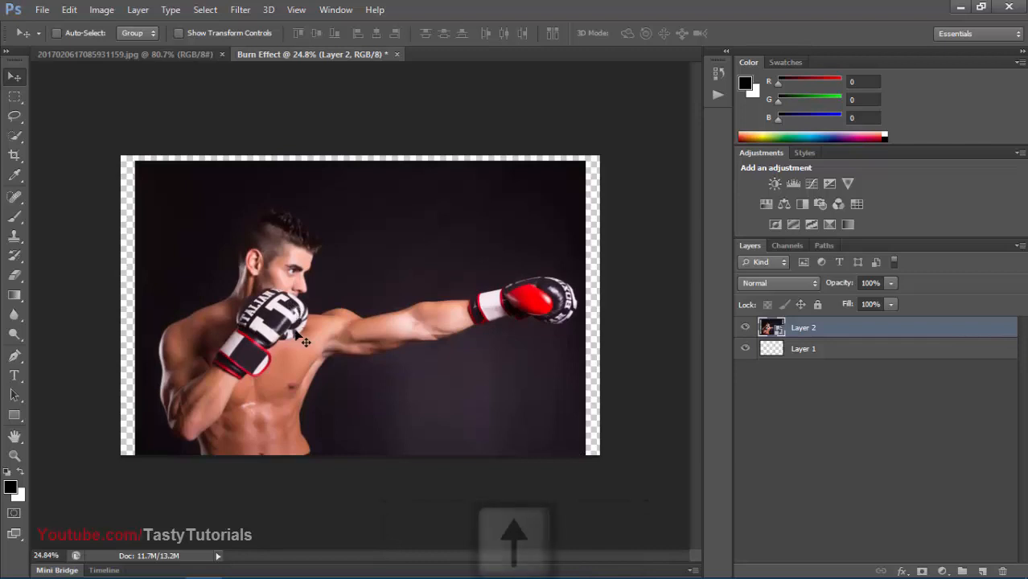
{"action": "key", "text": "Up"}
{"action": "key", "text": "Up"}
{"action": "key", "text": "Down"}
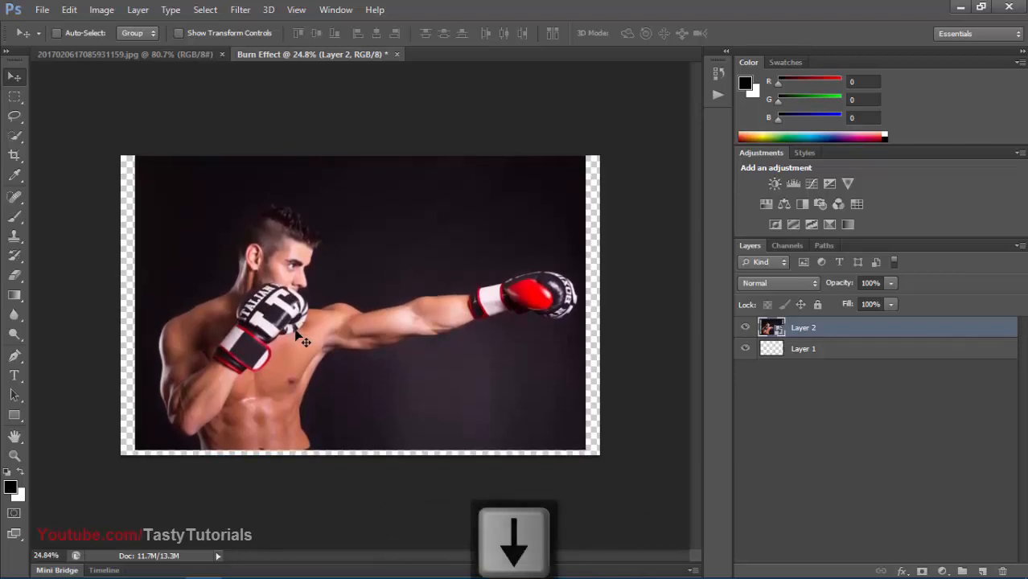
{"action": "key", "text": "Down"}
{"action": "key", "text": "Up"}
{"action": "key", "text": "Up"}
{"action": "key", "text": "Up"}
{"action": "key", "text": "Up"}
{"action": "key", "text": "Up"}
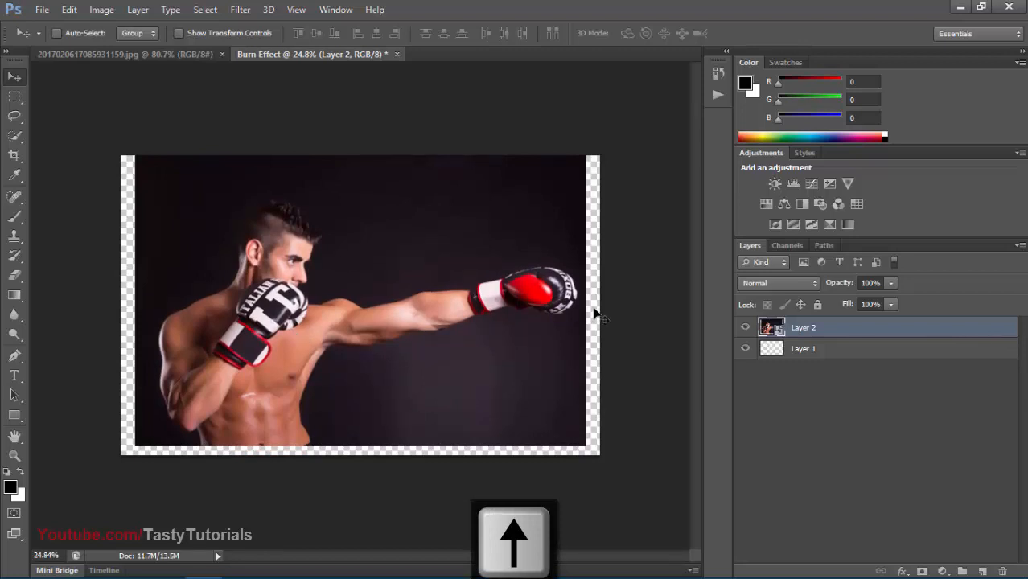
{"action": "scroll", "coordinate": [599, 301], "scroll_direction": "up", "scroll_amount": 2}
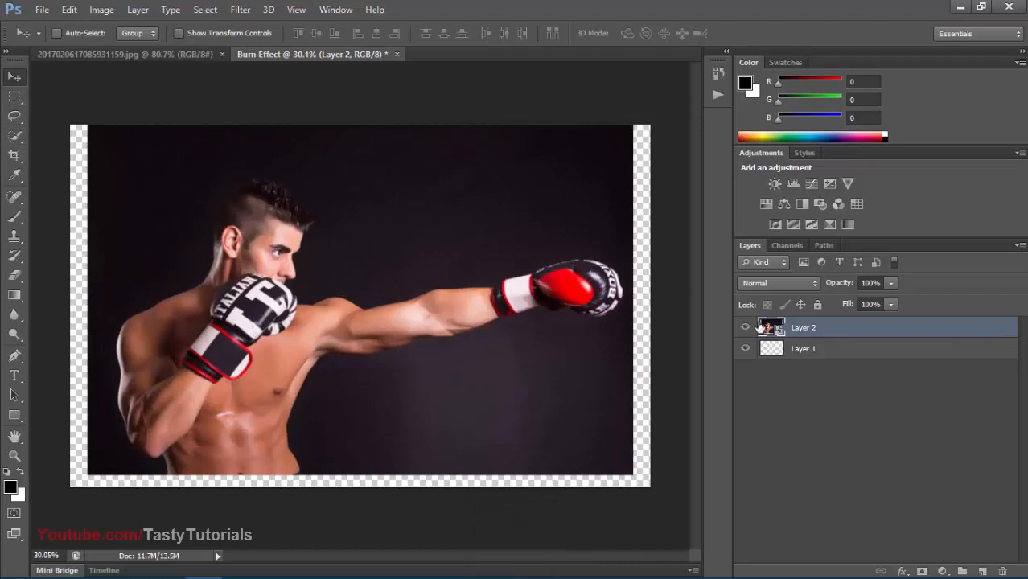
{"action": "left_click", "coordinate": [14, 96]}
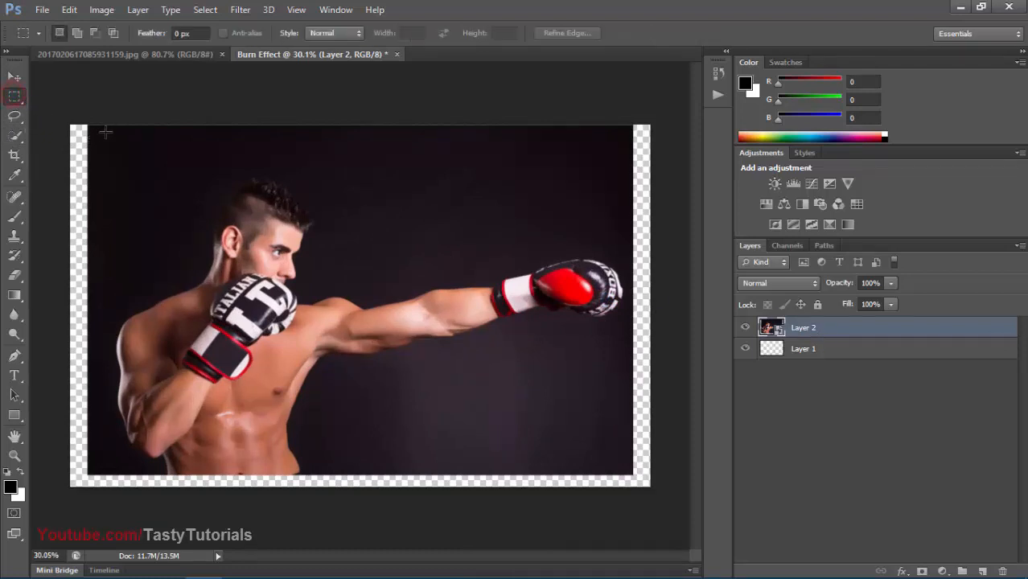
{"action": "left_click_drag", "start_coordinate": [105, 133], "coordinate": [72, 244]}
{"action": "left_click", "coordinate": [154, 132]}
Step: Fine-tune the boxer photo's vertical position against the top edge of the canvas with the Move tool
{"action": "key", "text": "Up"}
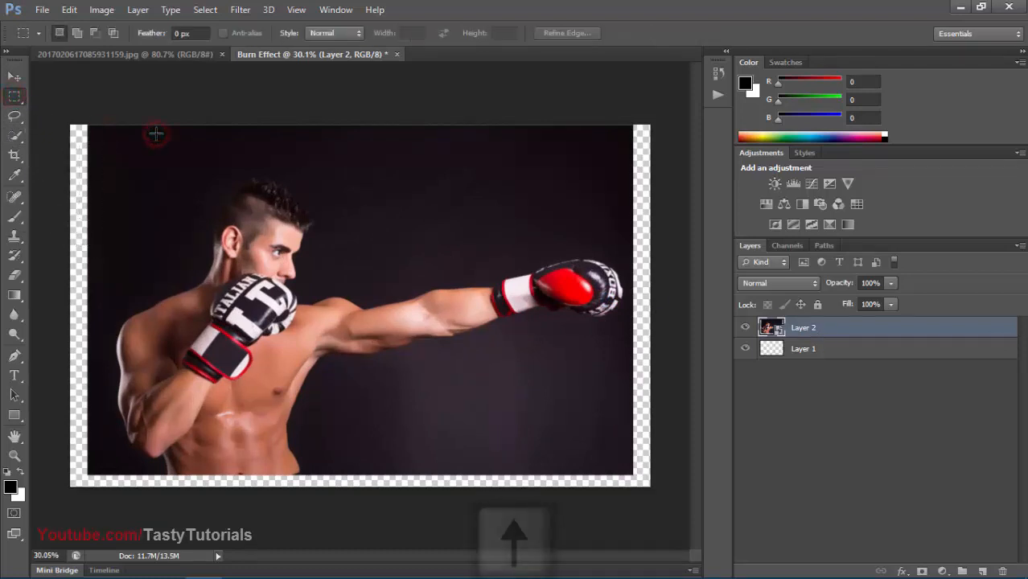
{"action": "key", "text": "v"}
{"action": "key", "text": "Down"}
{"action": "key", "text": "Down"}
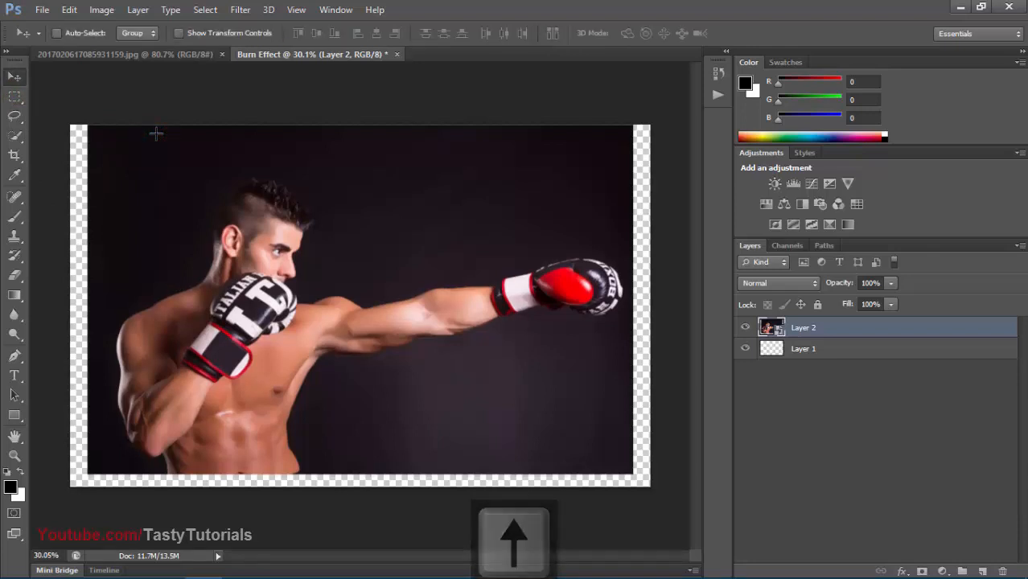
{"action": "scroll", "coordinate": [217, 185], "scroll_direction": "up", "scroll_amount": 3}
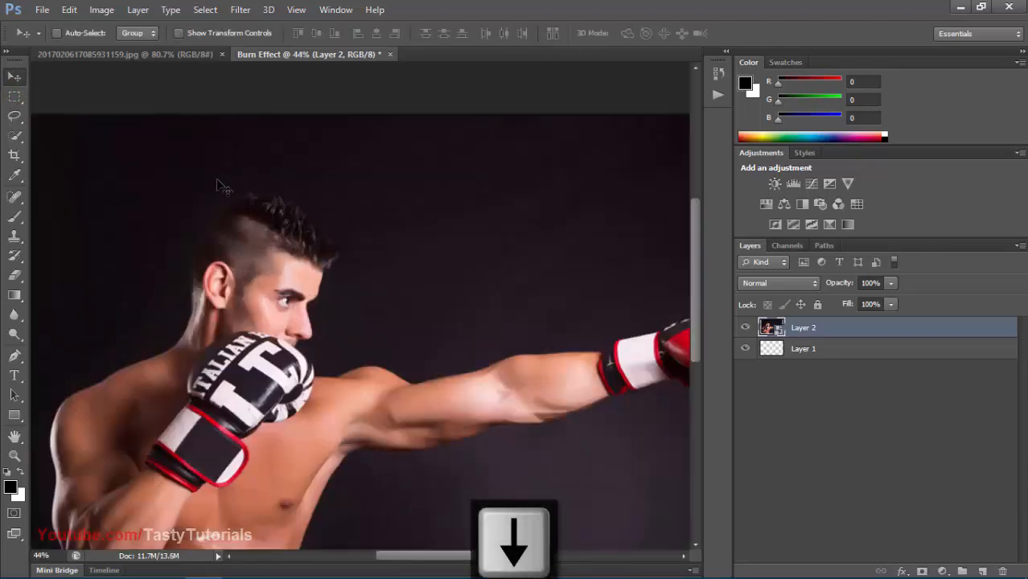
Step: Copy a narrow full-height strip from the photo's left edge to a new layer and stretch it across the transparent left margin
{"action": "scroll", "coordinate": [217, 195], "scroll_direction": "down", "scroll_amount": 4}
{"action": "scroll", "coordinate": [221, 201], "scroll_direction": "down", "scroll_amount": 1}
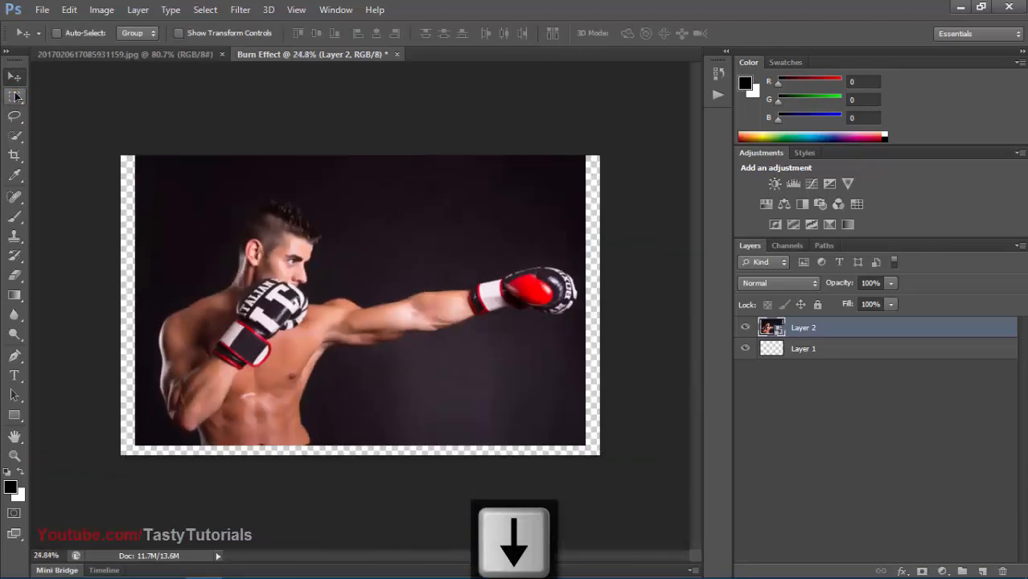
{"action": "left_click", "coordinate": [16, 95]}
{"action": "left_click_drag", "start_coordinate": [161, 155], "coordinate": [129, 463]}
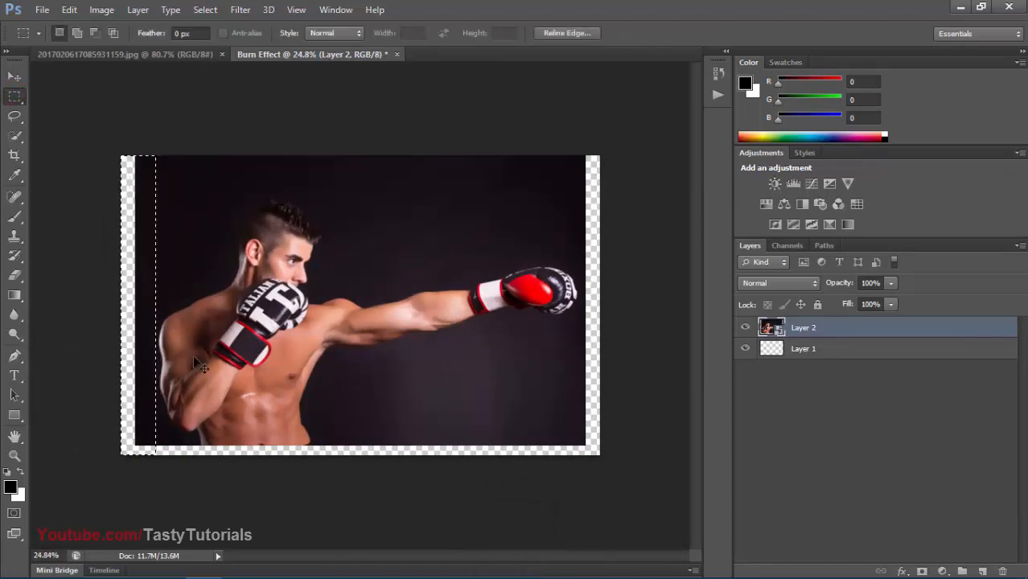
{"action": "key", "text": "ctrl+j"}
{"action": "key", "text": "ctrl+t"}
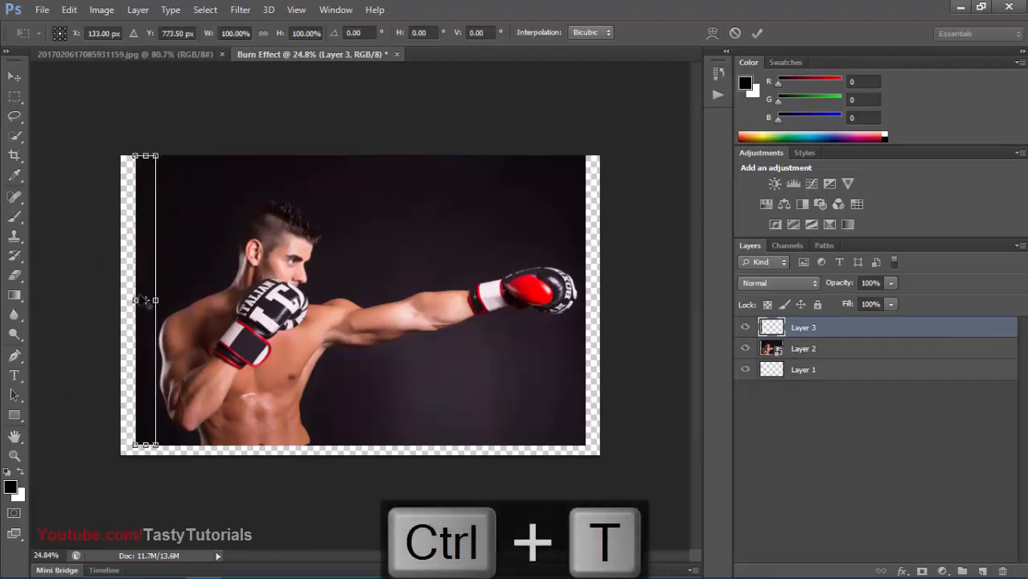
{"action": "left_click_drag", "start_coordinate": [135, 299], "coordinate": [121, 296]}
{"action": "double_click", "coordinate": [137, 233]}
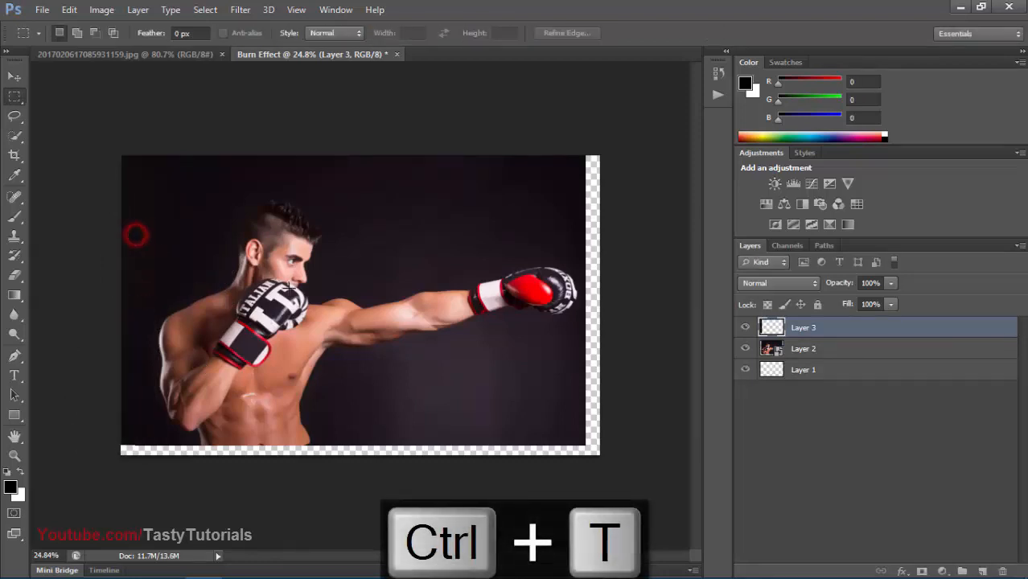
Step: Copy a narrow full-height strip from the boxer photo's right edge to a new layer and stretch it across the transparent right margin
{"action": "left_click_drag", "start_coordinate": [580, 157], "coordinate": [647, 454]}
{"action": "left_click", "coordinate": [811, 352]}
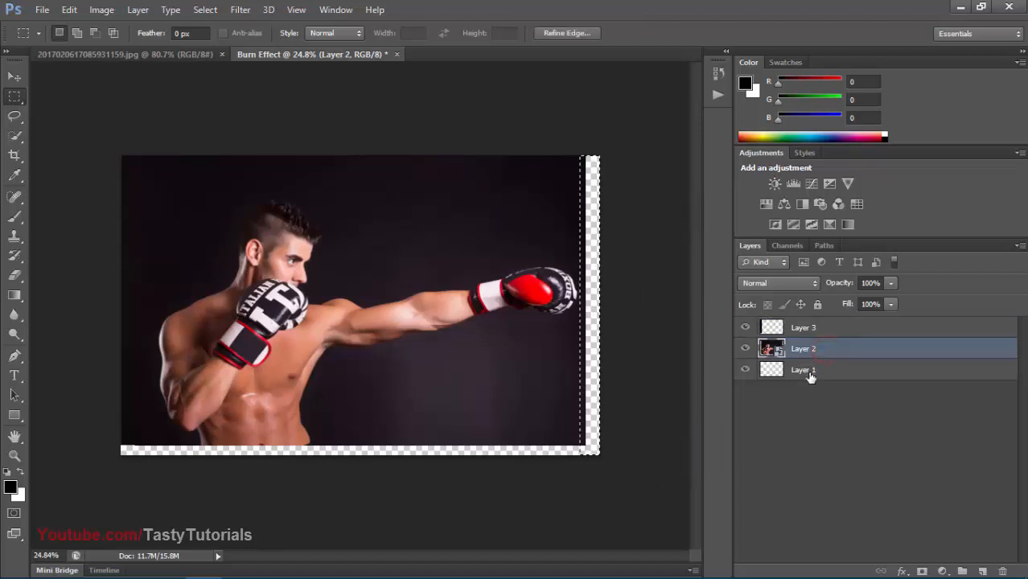
{"action": "key", "text": "ctrl+j"}
{"action": "key", "text": "ctrl+t"}
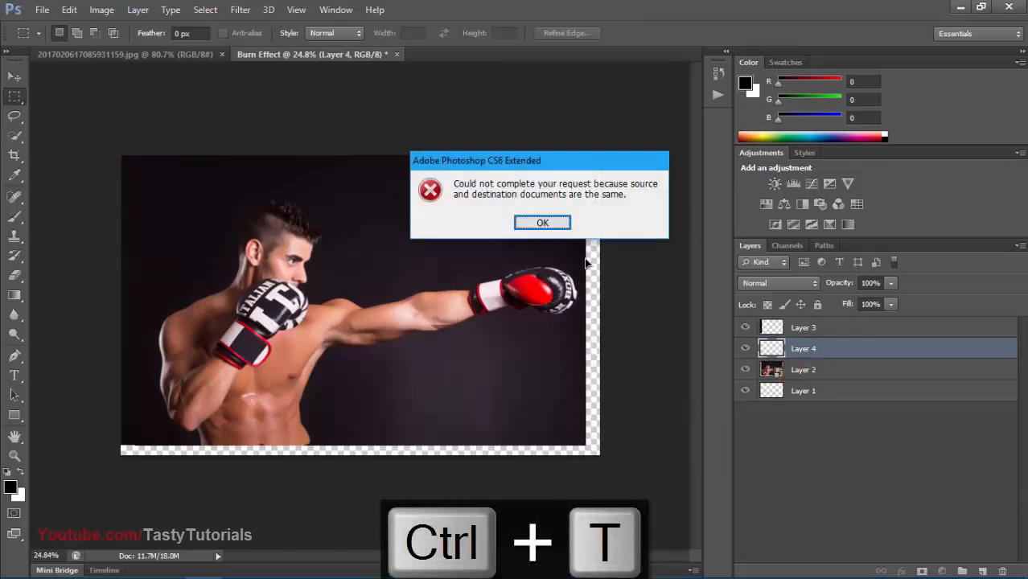
{"action": "left_click", "coordinate": [556, 222]}
{"action": "key", "text": "ctrl+t"}
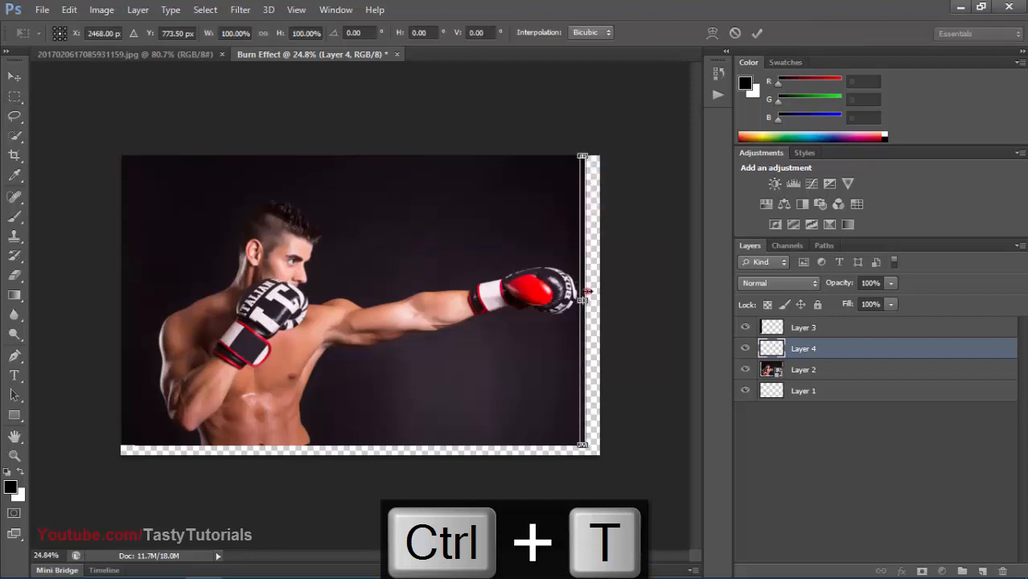
{"action": "left_click_drag", "start_coordinate": [586, 295], "coordinate": [602, 277]}
{"action": "double_click", "coordinate": [591, 266]}
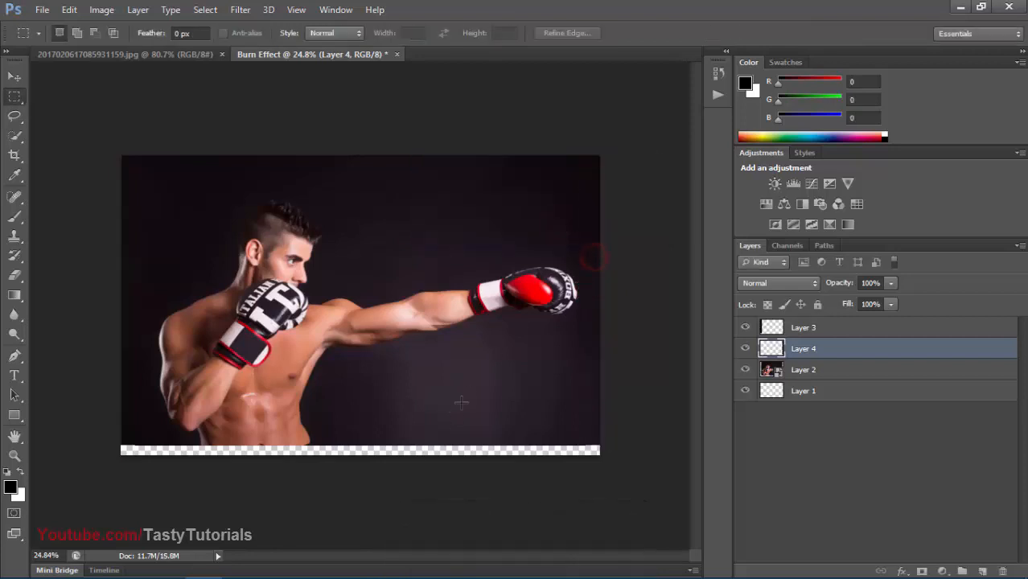
Step: Merge both stretched edge strips with the boxer photo into a single layer
{"action": "left_click", "coordinate": [826, 329], "text": "ctrl"}
{"action": "key", "text": "ctrl+e"}
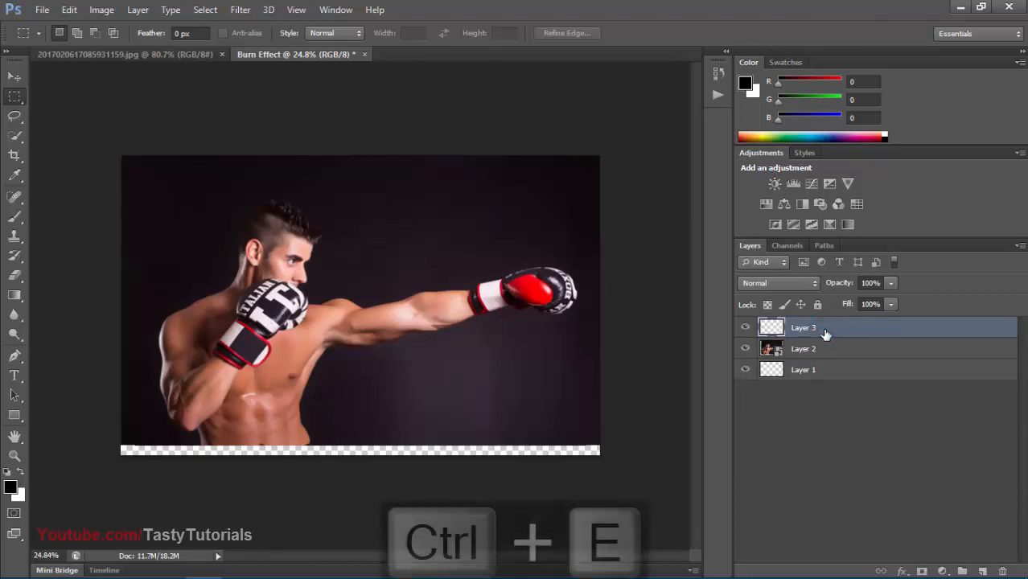
{"action": "left_click", "coordinate": [820, 350], "text": "ctrl"}
{"action": "key", "text": "ctrl+e"}
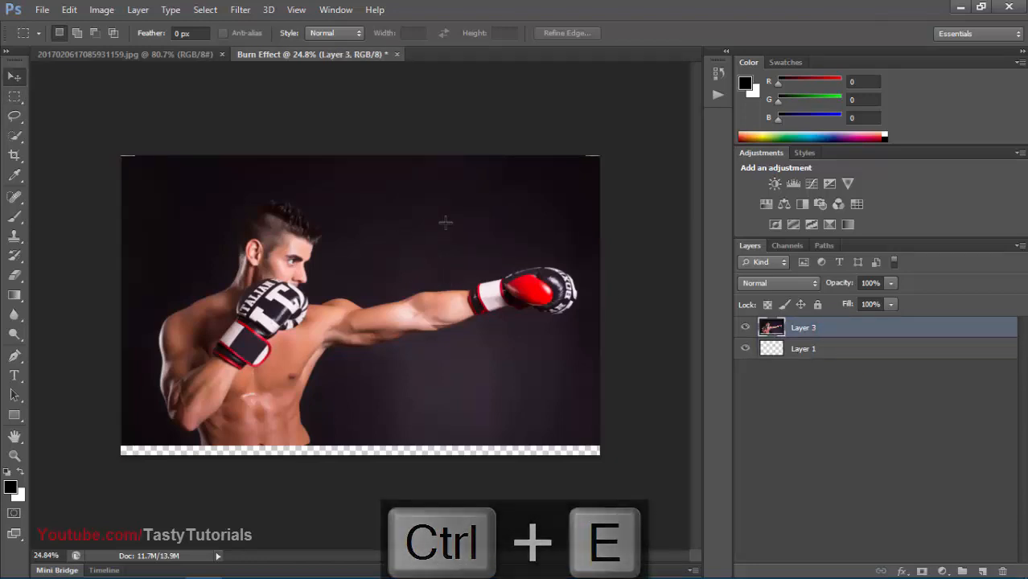
Step: Duplicate the merged photo layer, flip the copy vertically, and place it against the photo's bottom edge to fill the transparent strip
{"action": "key", "text": "v"}
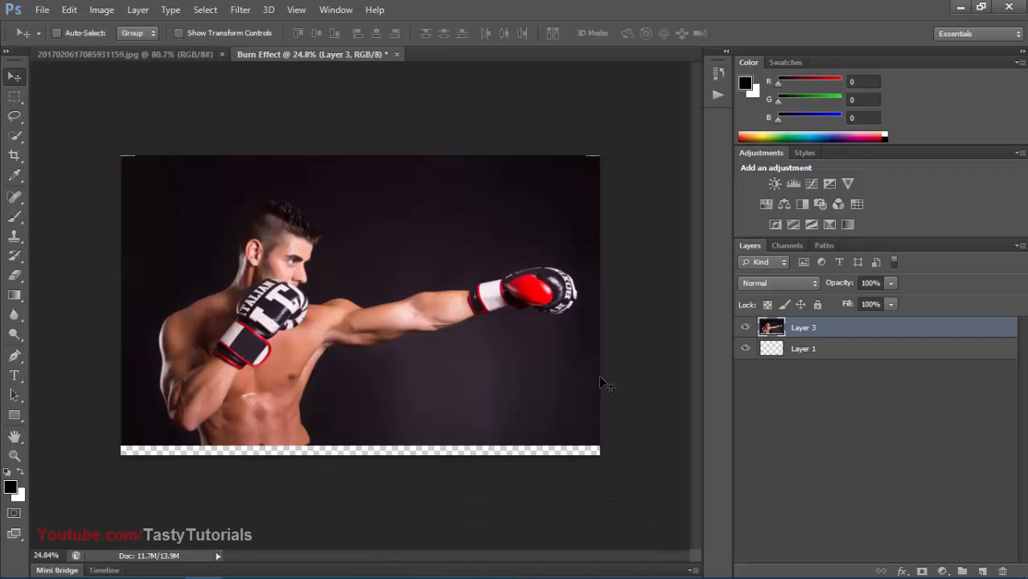
{"action": "key", "text": "ctrl+j"}
{"action": "key", "text": "ctrl+t"}
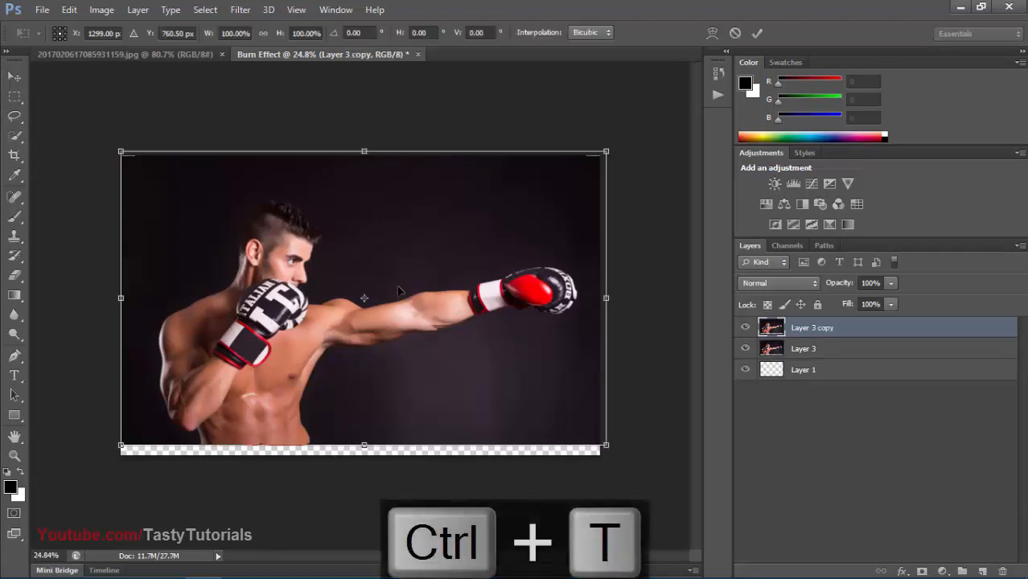
{"action": "right_click", "coordinate": [398, 292]}
{"action": "left_click", "coordinate": [435, 525]}
{"action": "left_click_drag", "start_coordinate": [406, 207], "coordinate": [428, 508]}
{"action": "key", "text": "Return"}
{"action": "scroll", "coordinate": [274, 447], "scroll_direction": "up", "scroll_amount": 2}
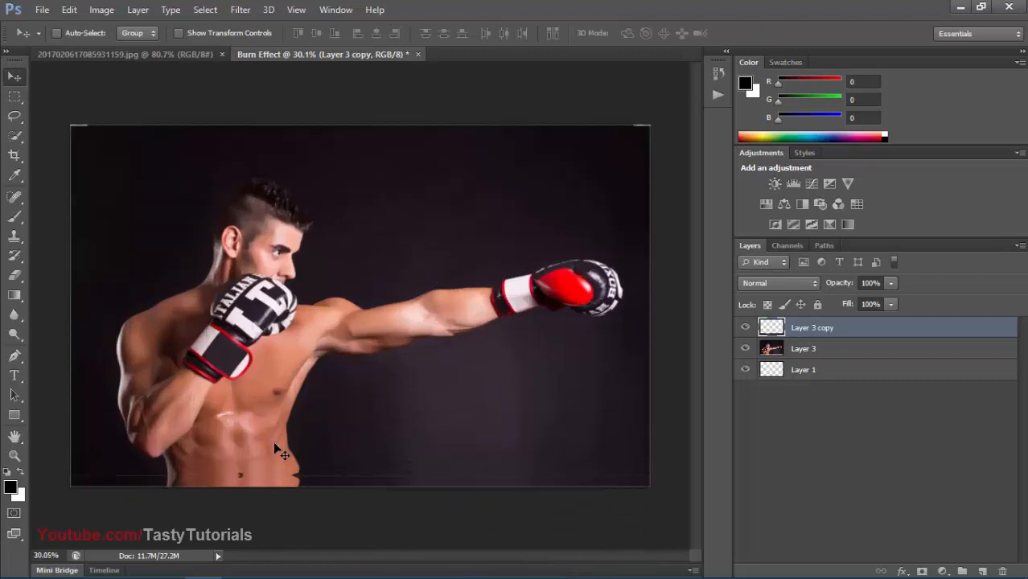
{"action": "key", "text": "Up"}
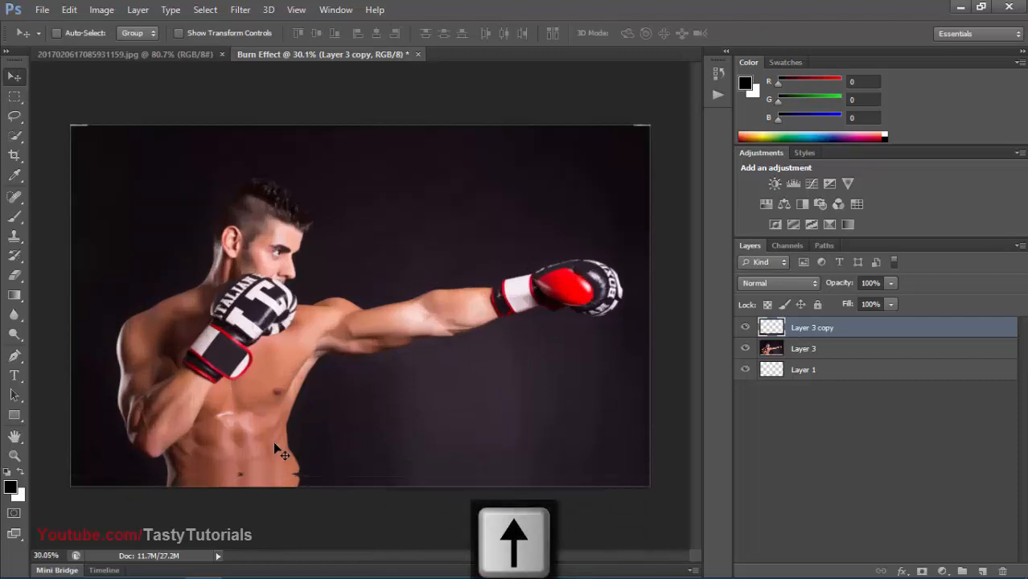
Step: Choose the Clone Stamp tool and merge the flipped copy with Layer 3
{"action": "scroll", "coordinate": [275, 447], "scroll_direction": "up", "scroll_amount": 7}
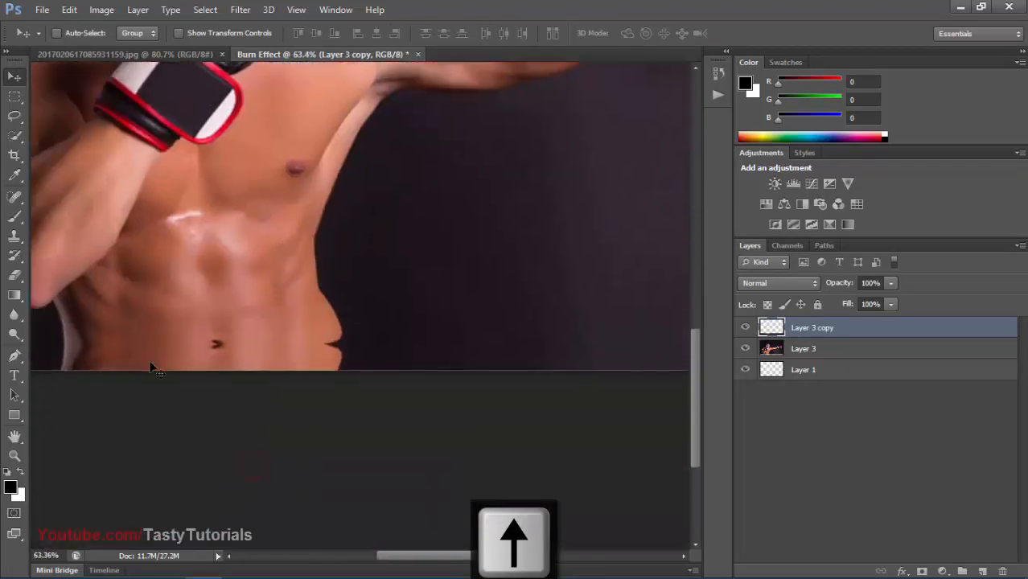
{"action": "scroll", "coordinate": [371, 317], "scroll_direction": "up", "scroll_amount": 7}
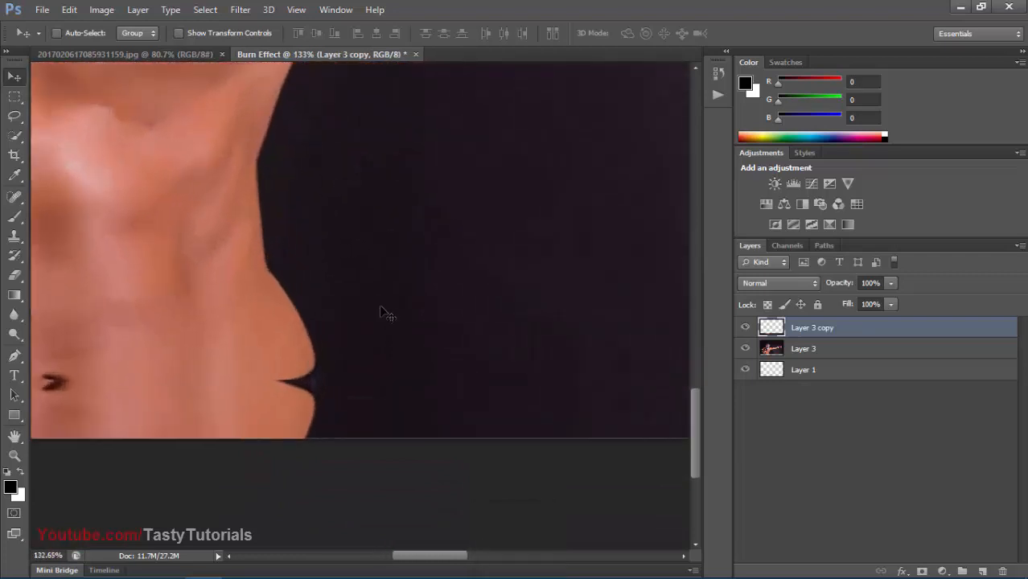
{"action": "left_click", "coordinate": [14, 216]}
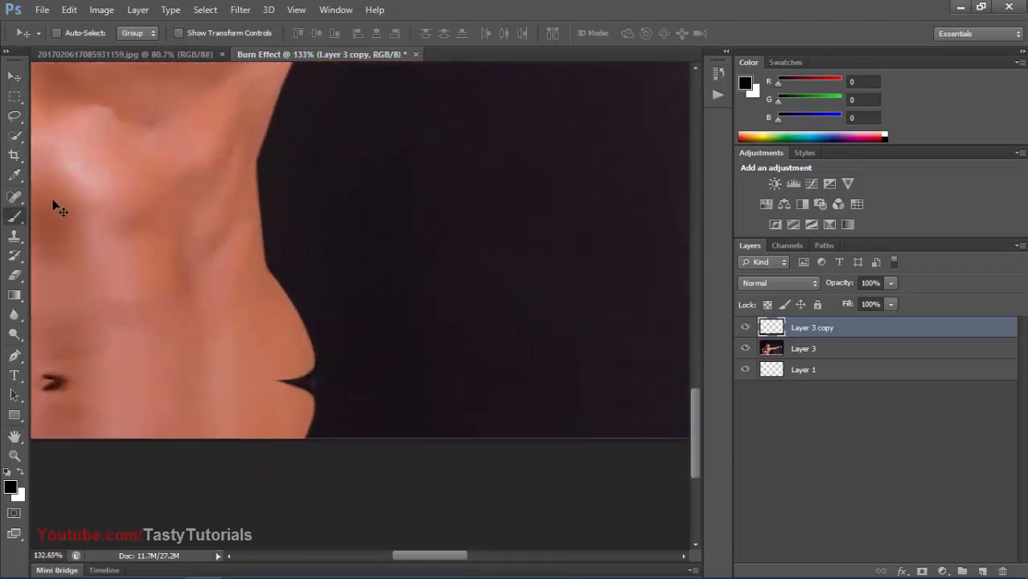
{"action": "left_click", "coordinate": [16, 135]}
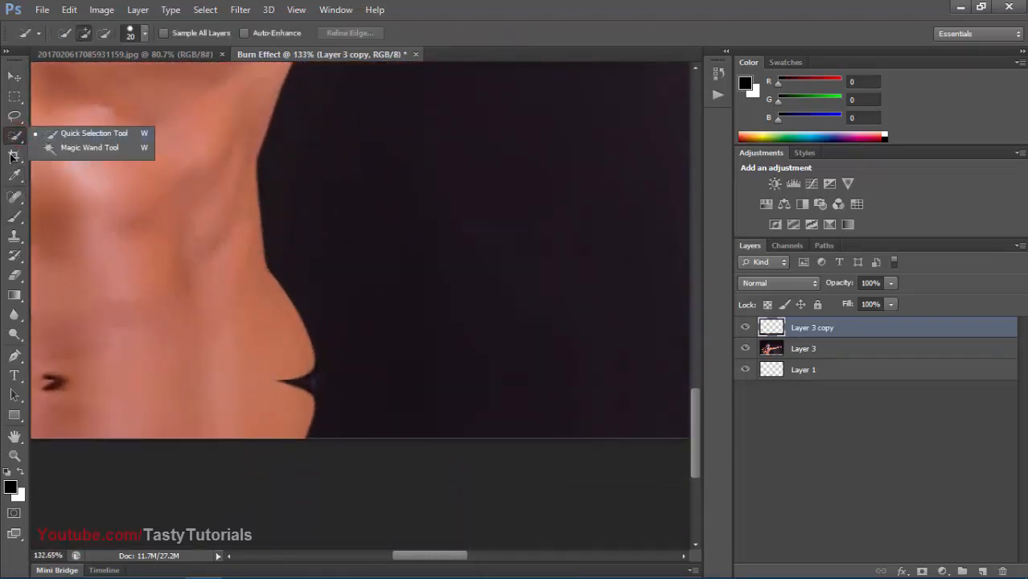
{"action": "left_click", "coordinate": [15, 255]}
{"action": "left_click", "coordinate": [15, 235]}
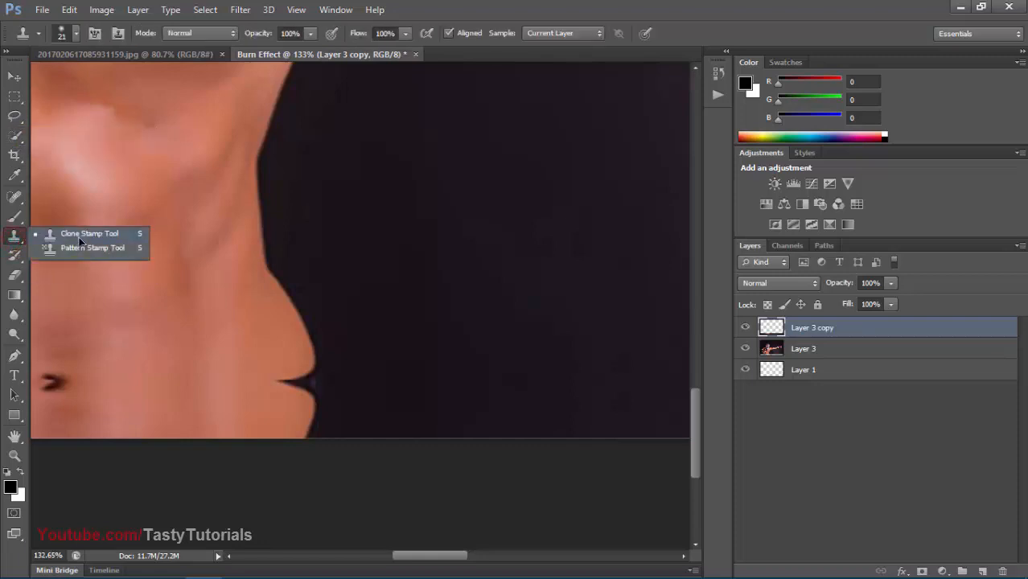
{"action": "left_click", "coordinate": [79, 236]}
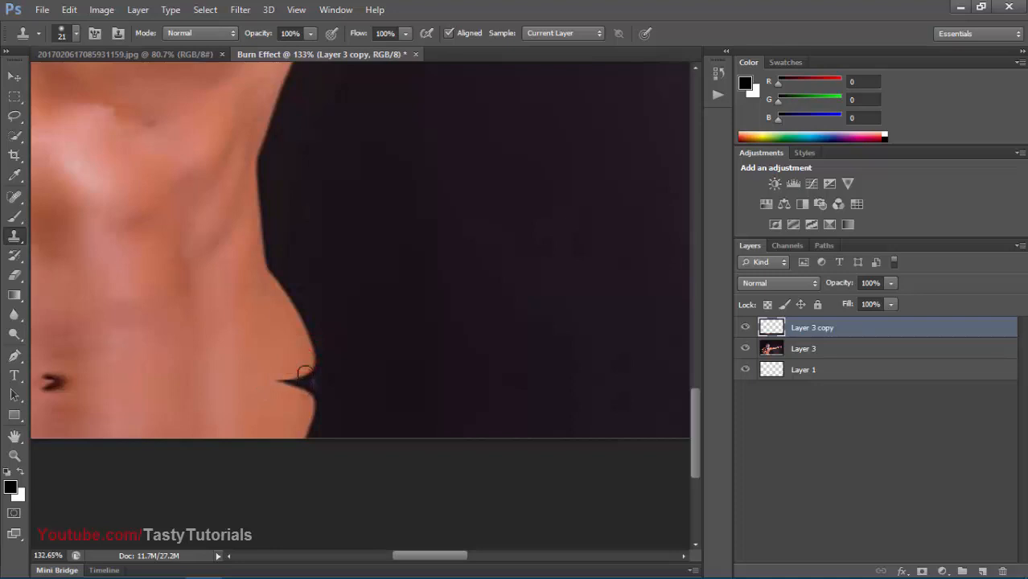
{"action": "left_click", "coordinate": [828, 349]}
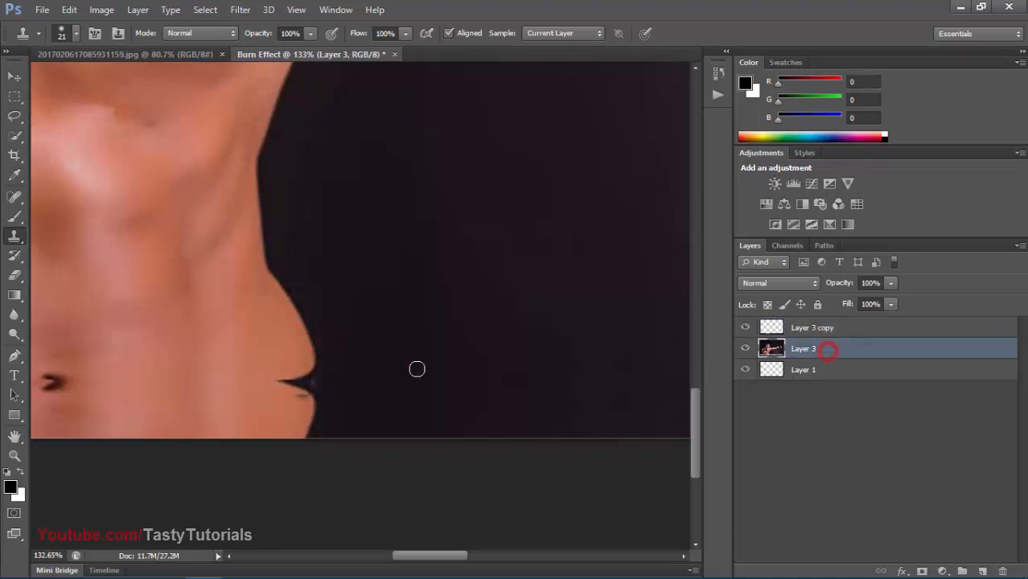
{"action": "left_click", "coordinate": [815, 327], "text": "ctrl"}
{"action": "key", "text": "ctrl+e"}
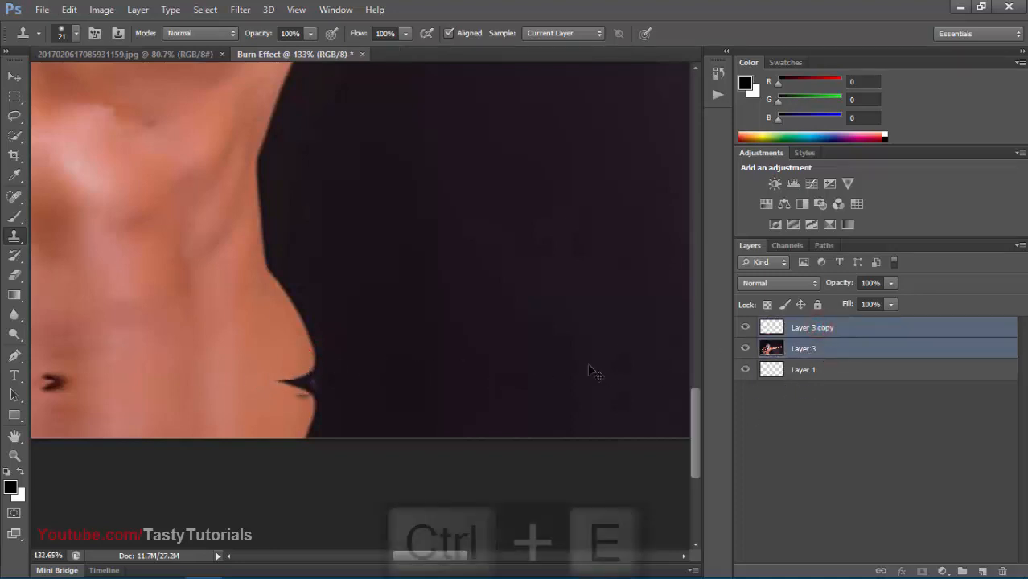
Step: Clone nearby skin over the dark notch at the boxer's waist to smooth the body outline near the bottom edge
{"action": "left_click", "coordinate": [302, 337], "text": "alt"}
{"action": "mouse_move", "coordinate": [299, 362]}
{"action": "left_mouse_down"}
{"action": "mouse_move", "coordinate": [298, 381]}
{"action": "mouse_move", "coordinate": [280, 381]}
{"action": "mouse_move", "coordinate": [311, 385]}
{"action": "mouse_move", "coordinate": [312, 404]}
{"action": "left_mouse_up"}
{"action": "key", "text": "ctrl+z"}
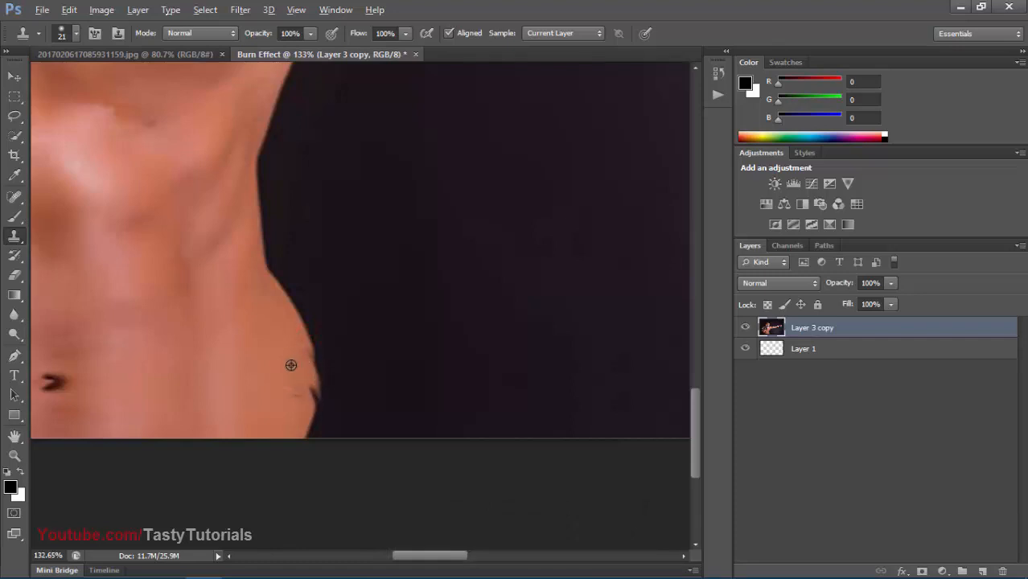
{"action": "left_click", "coordinate": [295, 387]}
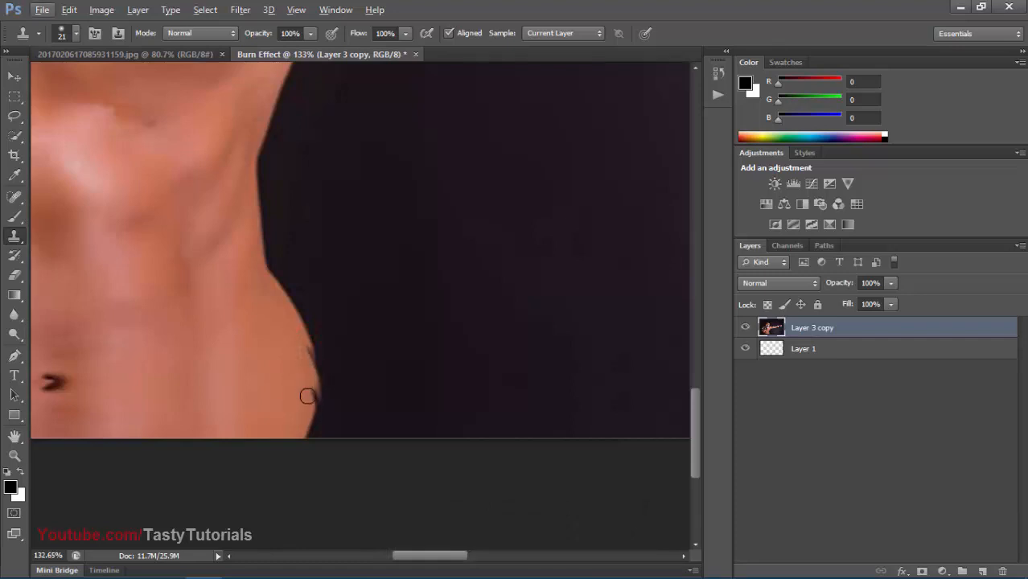
{"action": "left_click", "coordinate": [280, 355], "text": "alt"}
{"action": "left_click_drag", "start_coordinate": [301, 344], "coordinate": [306, 389]}
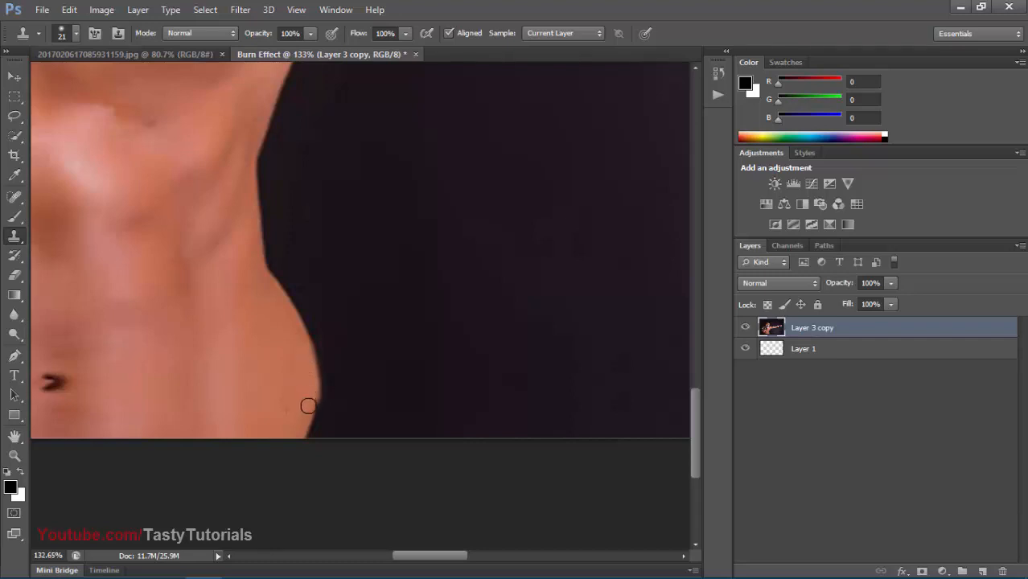
{"action": "scroll", "coordinate": [267, 398], "scroll_direction": "down", "scroll_amount": 5}
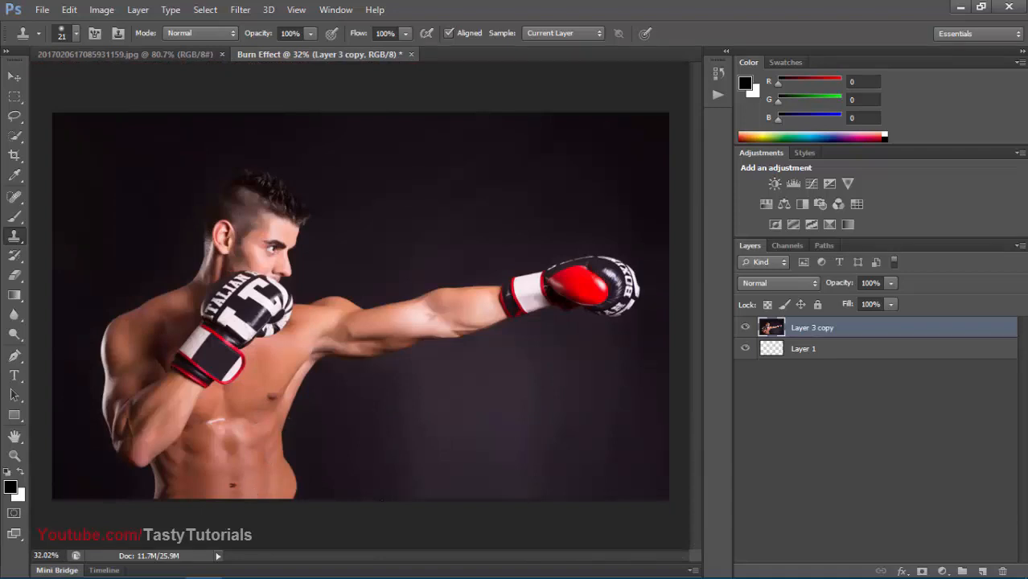
{"action": "scroll", "coordinate": [278, 473], "scroll_direction": "down", "scroll_amount": 1}
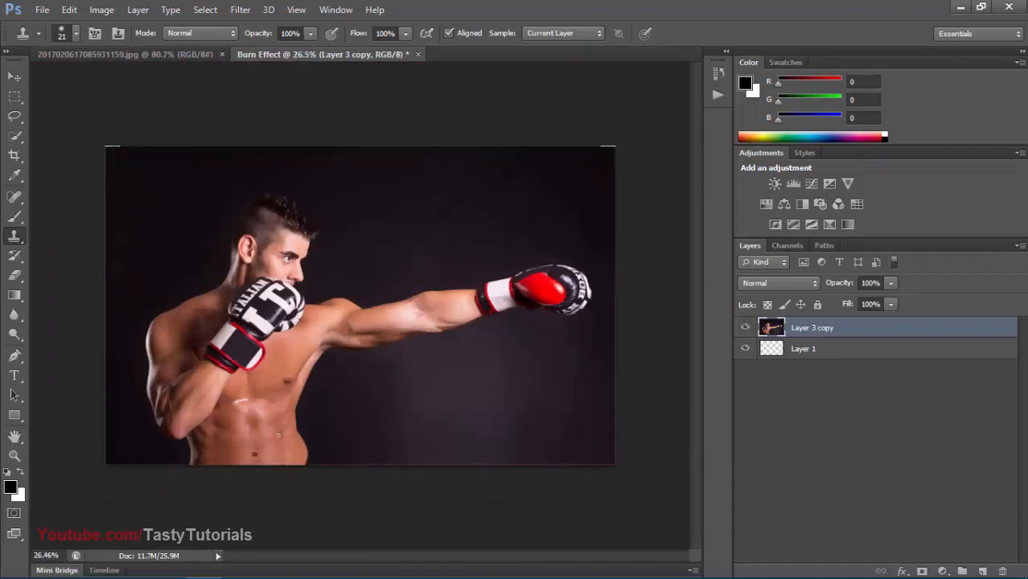
Step: Duplicate the retouched photo layer, place the duplicate beneath the original, and scale it up to about 107% to cover the canvas edges
{"action": "left_click", "coordinate": [15, 77]}
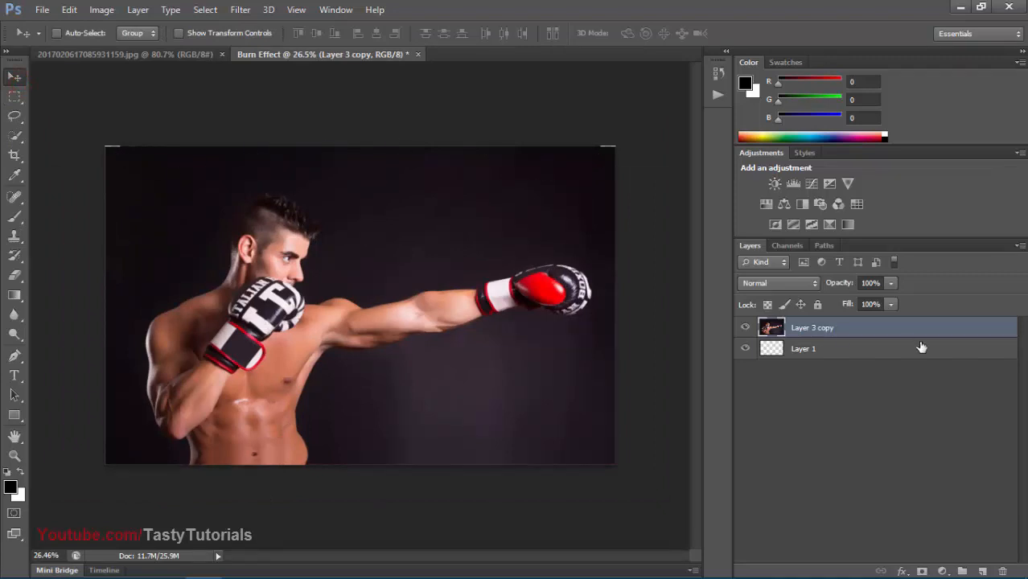
{"action": "key", "text": "ctrl+j"}
{"action": "left_click_drag", "start_coordinate": [825, 329], "coordinate": [798, 363]}
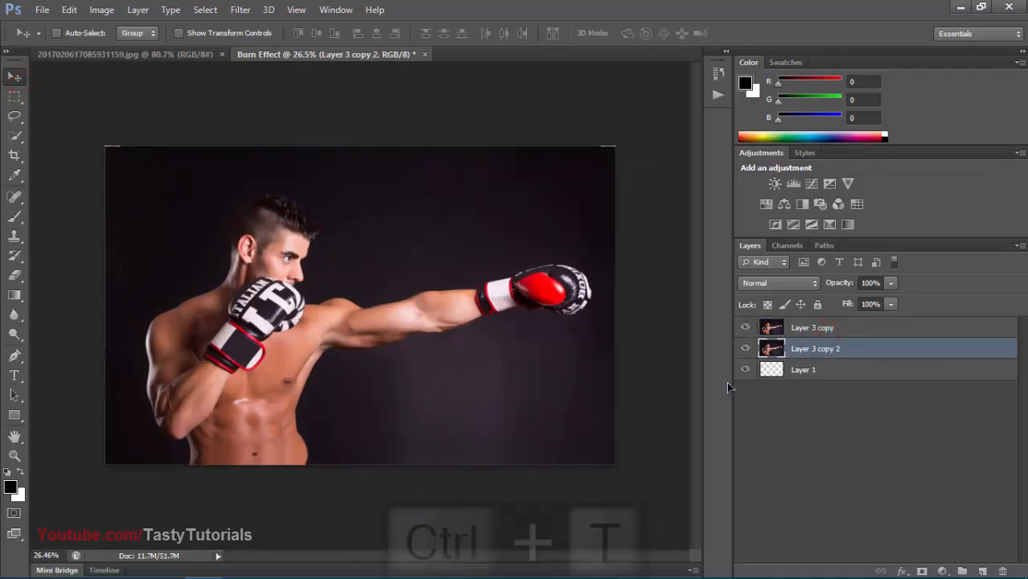
{"action": "key", "text": "ctrl+t"}
{"action": "left_click_drag", "start_coordinate": [626, 140], "coordinate": [635, 118]}
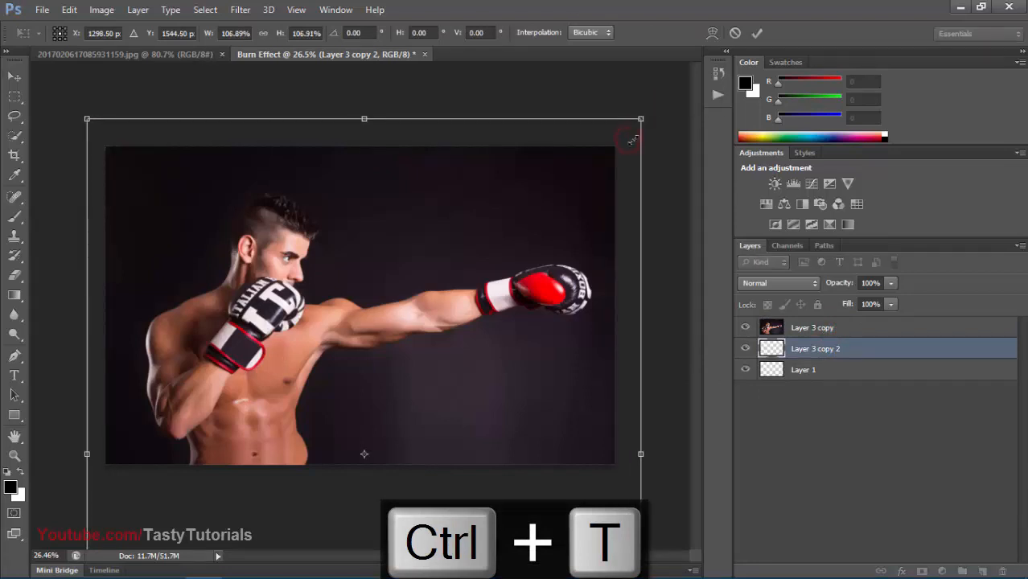
{"action": "double_click", "coordinate": [592, 171]}
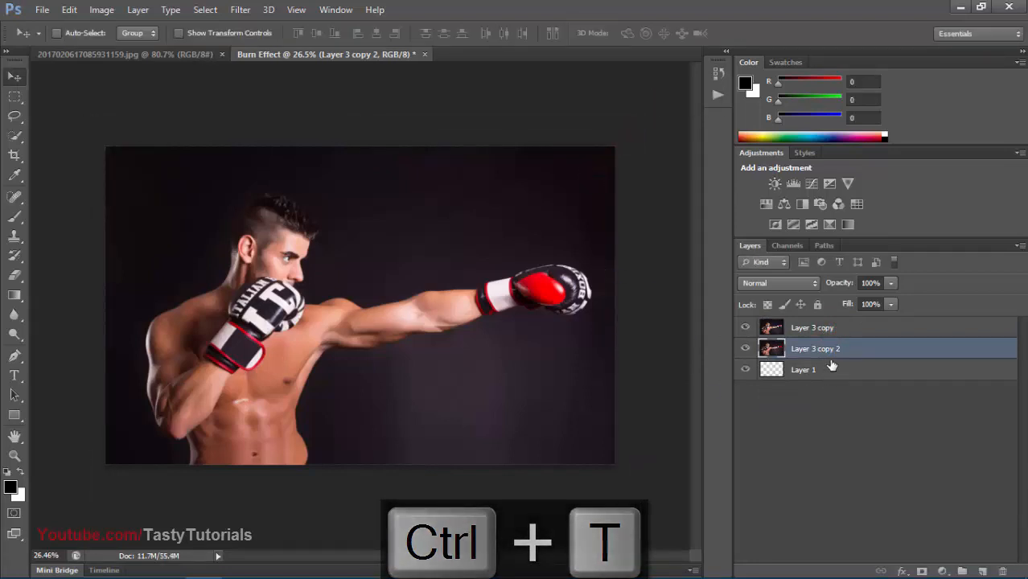
Step: Merge the enlarged duplicate with the photo layer above it and delete the empty Layer 1
{"action": "left_click", "coordinate": [828, 331], "text": "shift"}
{"action": "key", "text": "ctrl+e"}
{"action": "left_click_drag", "start_coordinate": [829, 338], "coordinate": [831, 346]}
{"action": "left_click", "coordinate": [815, 330]}
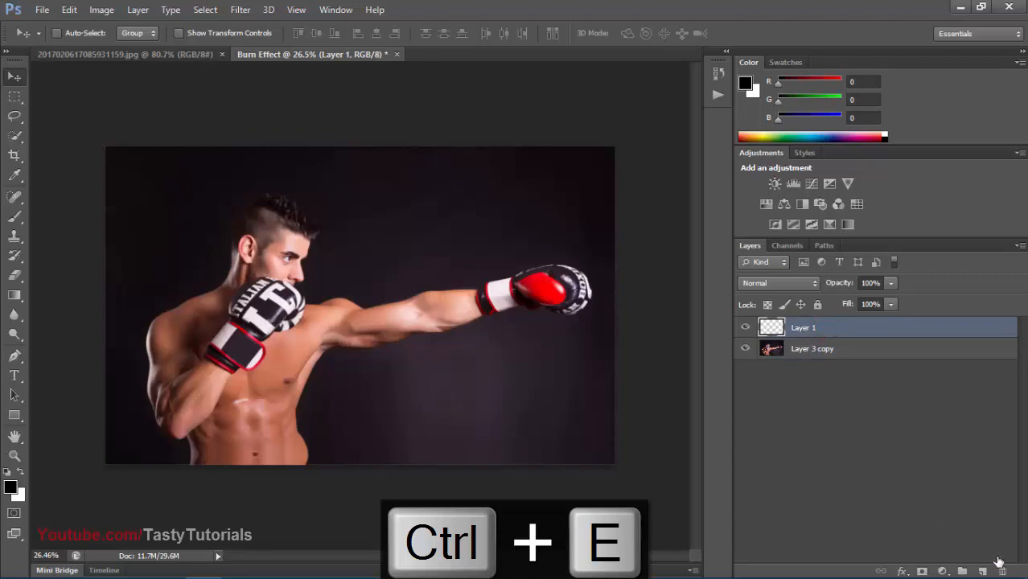
{"action": "double_click", "coordinate": [876, 328]}
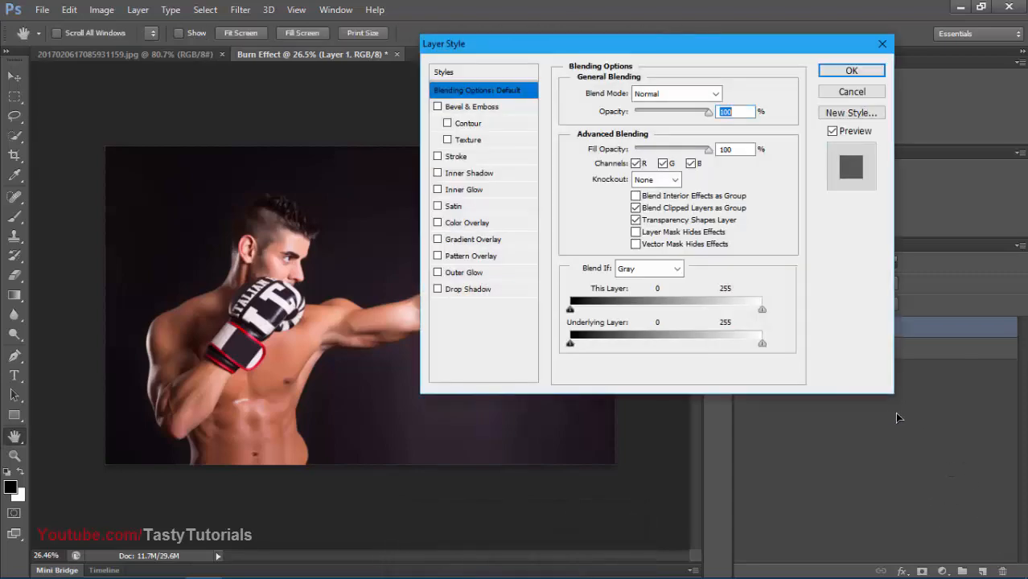
{"action": "key", "text": "Escape"}
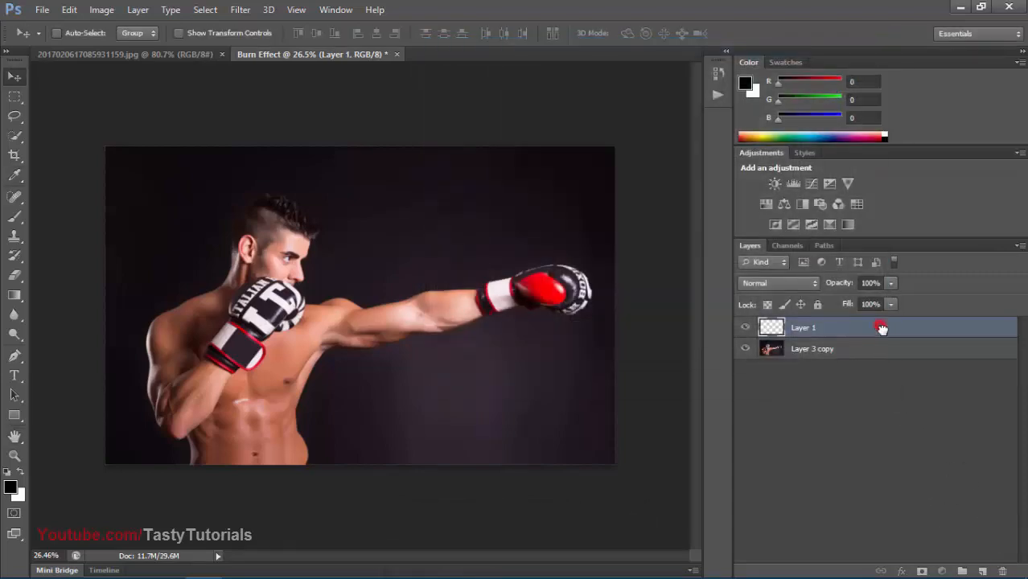
{"action": "left_click_drag", "start_coordinate": [881, 328], "coordinate": [1001, 571]}
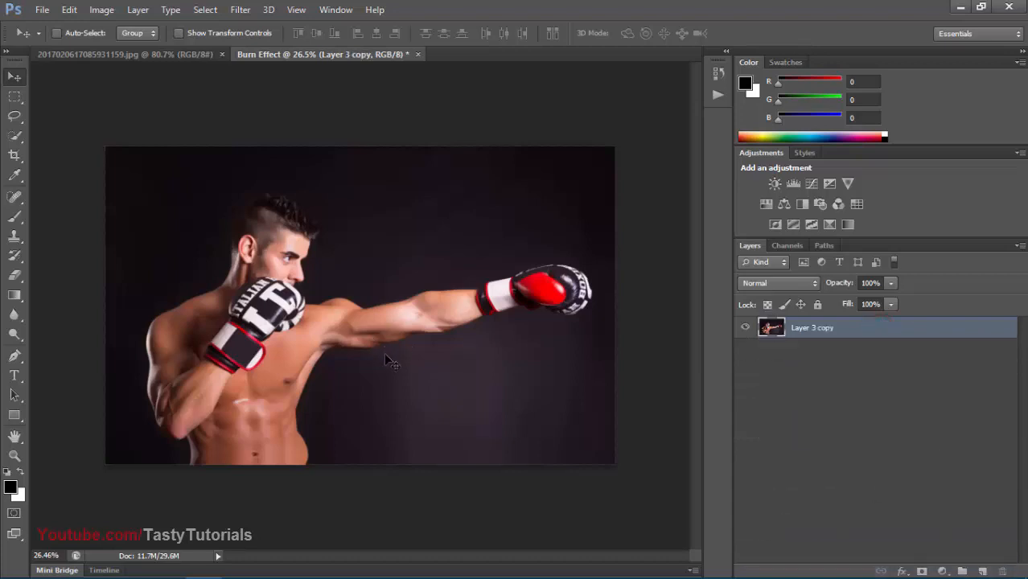
Step: Convert the merged boxer photo layer into the document's Background layer
{"action": "scroll", "coordinate": [384, 352], "scroll_direction": "up", "scroll_amount": 3}
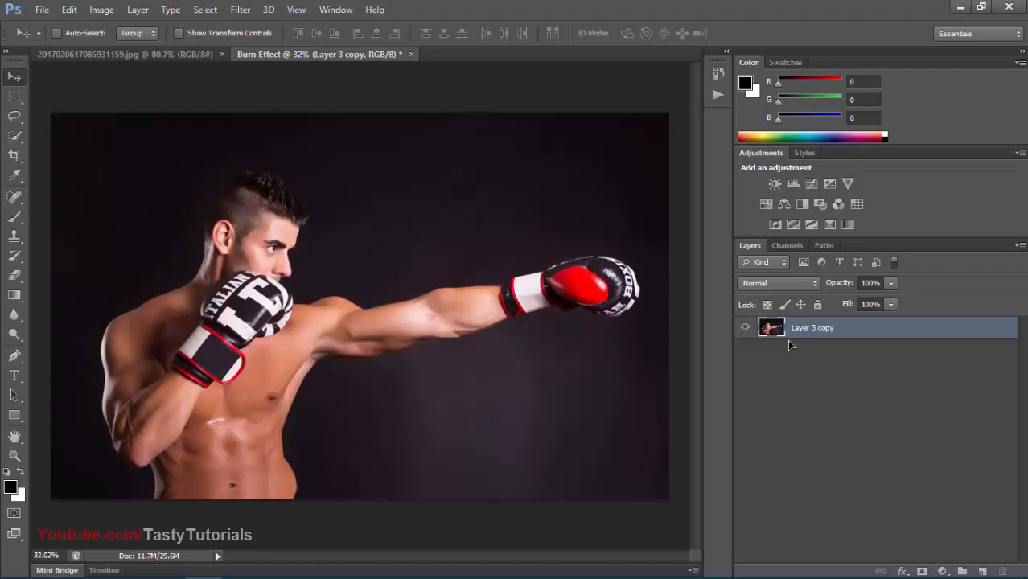
{"action": "left_click", "coordinate": [101, 10]}
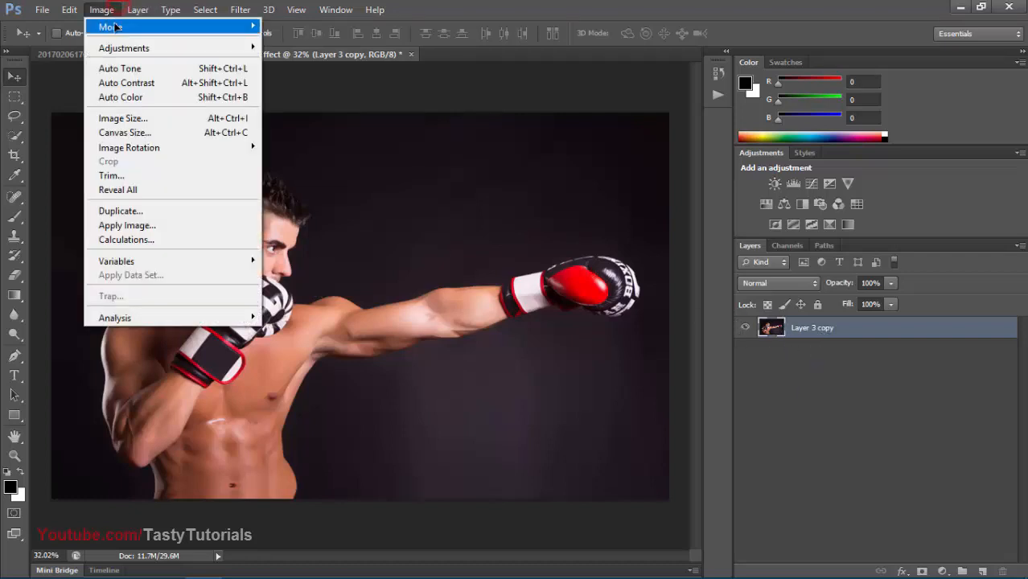
{"action": "left_click", "coordinate": [135, 10]}
{"action": "mouse_move", "coordinate": [294, 29]}
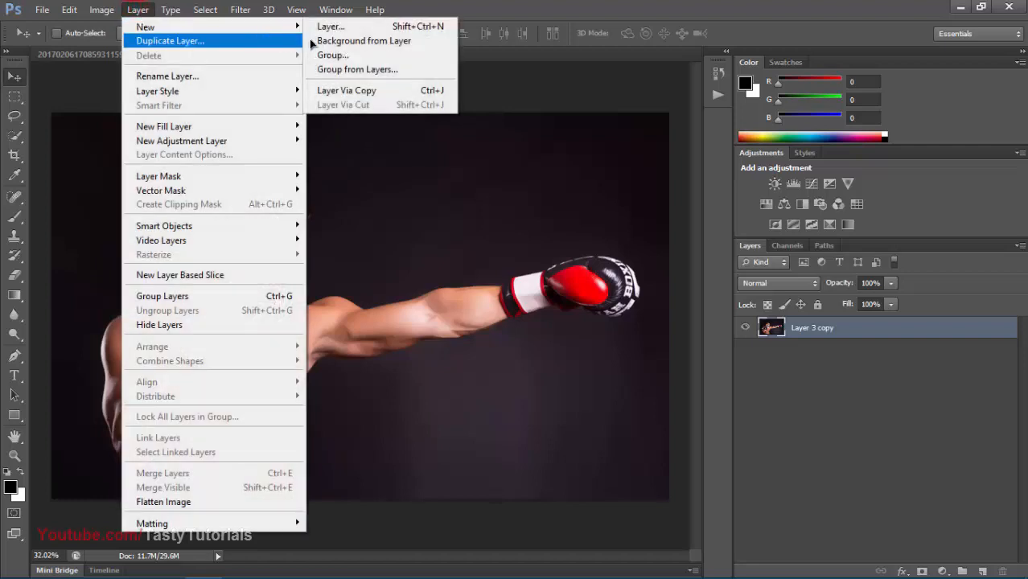
{"action": "left_click", "coordinate": [330, 40]}
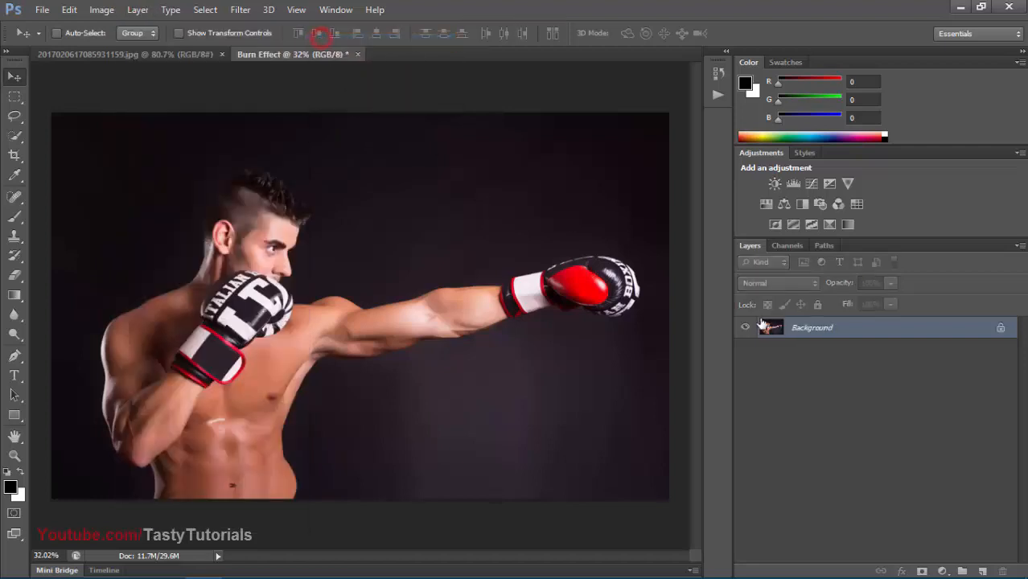
Step: Add a new empty layer above the Background and name it "area"
{"action": "left_click", "coordinate": [980, 571]}
{"action": "double_click", "coordinate": [807, 329]}
{"action": "type", "text": "area"}
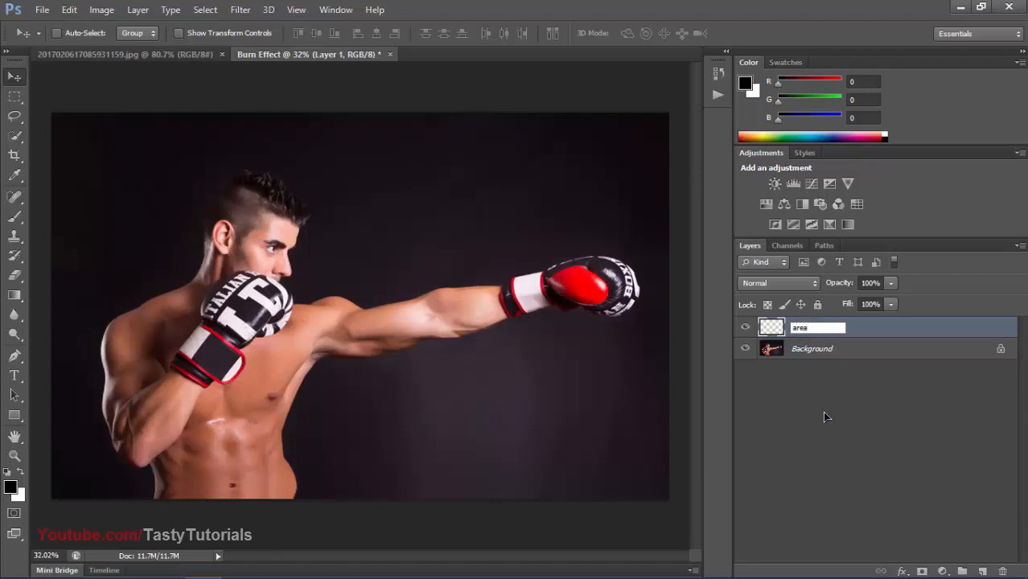
{"action": "key", "text": "Return"}
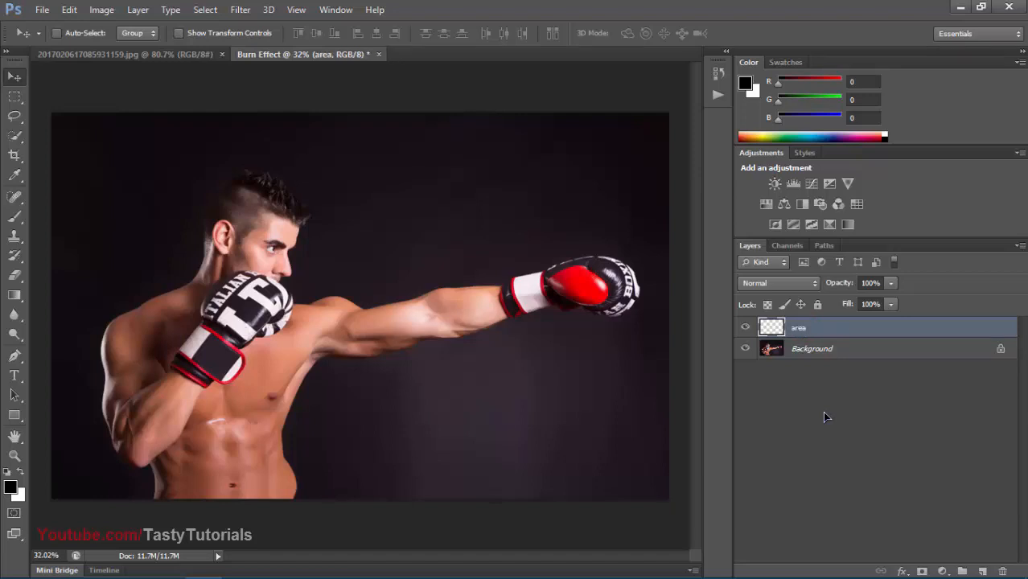
Step: Set up a hard round brush at 56 px and 100% hardness, with pure red (255, 0, 0) as the foreground colour
{"action": "key", "text": "b"}
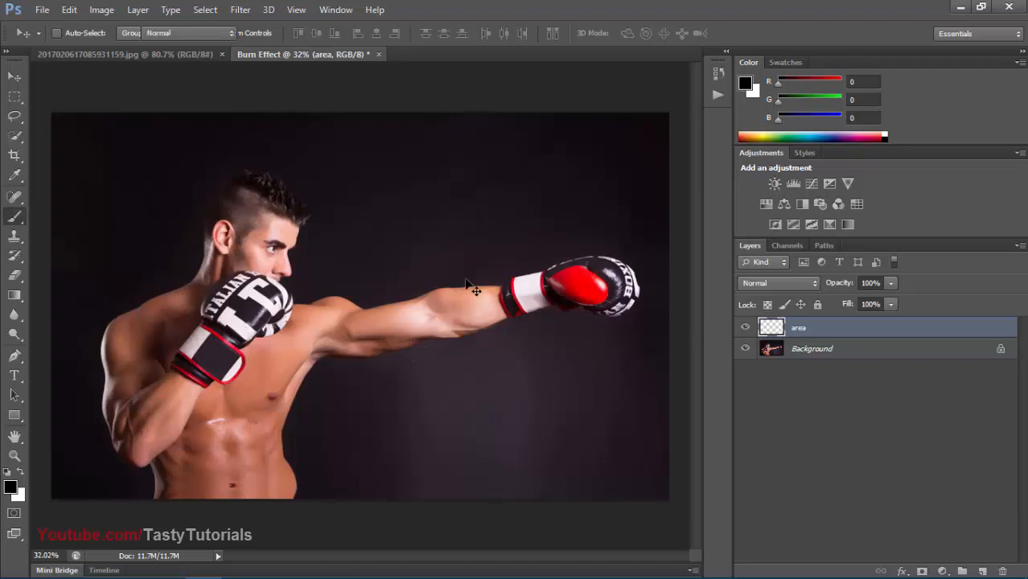
{"action": "right_click", "coordinate": [410, 181]}
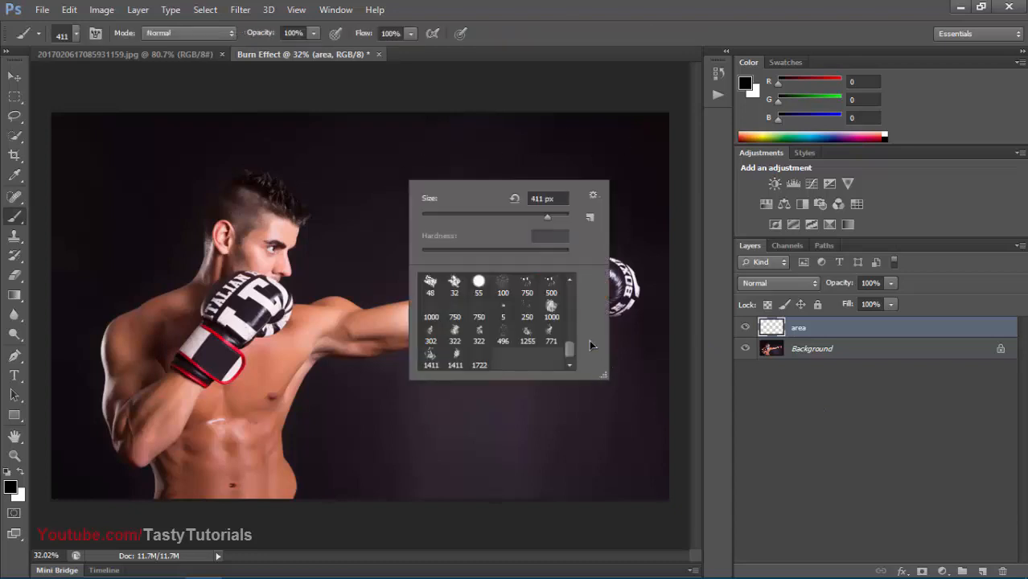
{"action": "left_click_drag", "start_coordinate": [569, 354], "coordinate": [568, 283]}
{"action": "left_click", "coordinate": [459, 291]}
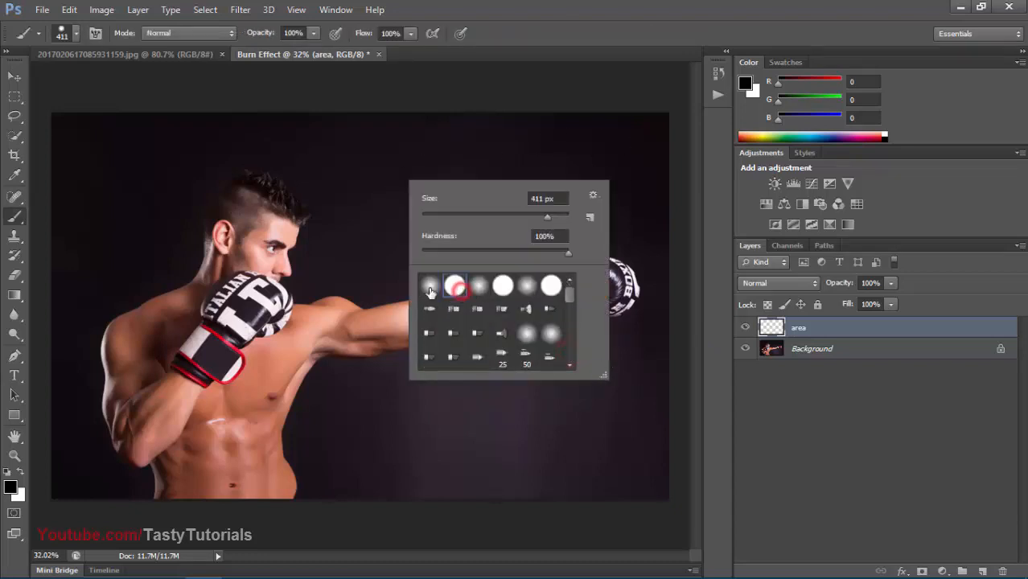
{"action": "left_click", "coordinate": [530, 214]}
{"action": "left_click_drag", "start_coordinate": [530, 211], "coordinate": [453, 191]}
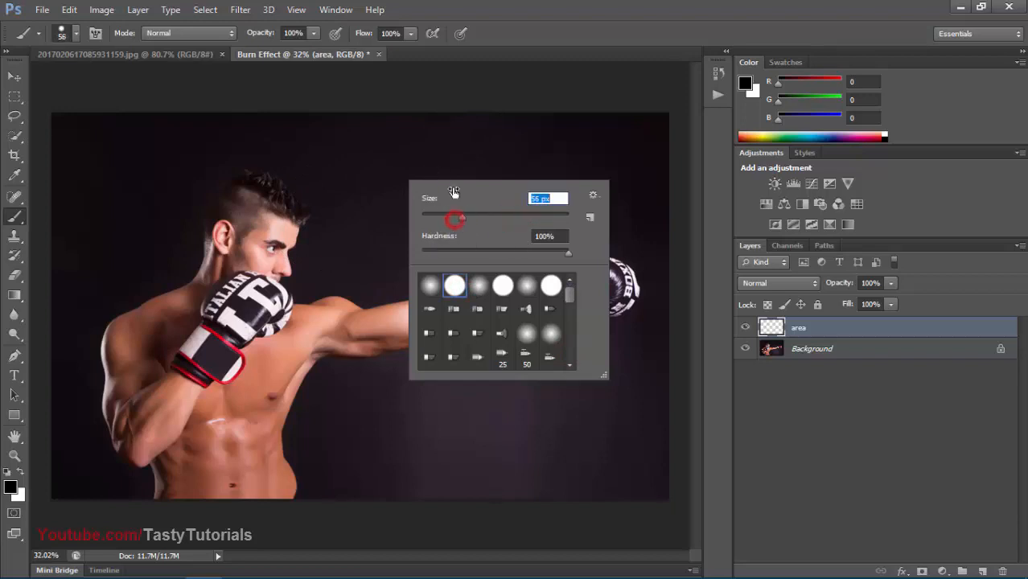
{"action": "left_click", "coordinate": [569, 7]}
{"action": "left_click_drag", "start_coordinate": [814, 94], "coordinate": [849, 97]}
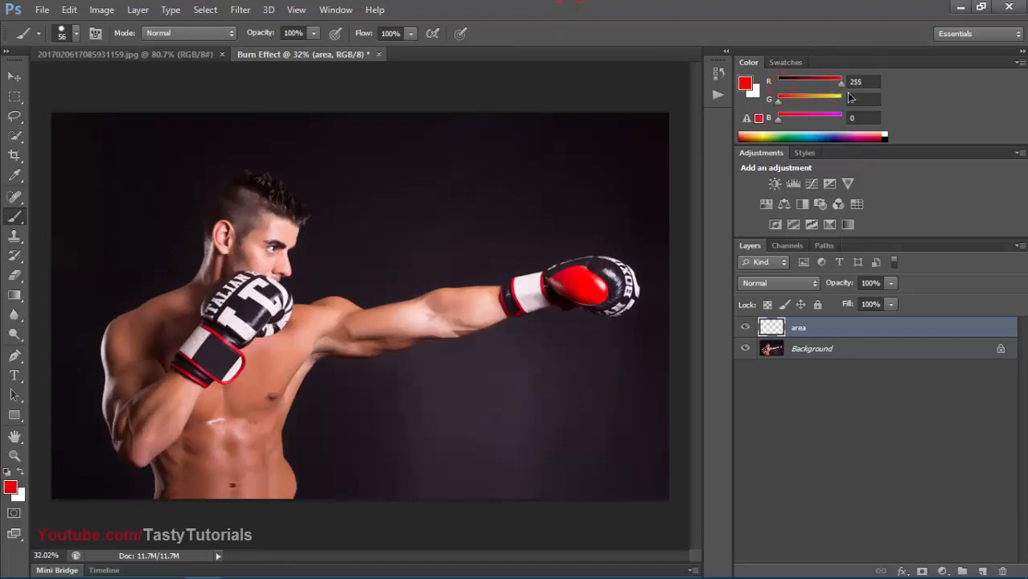
Step: Paint red strokes on the area layer along the boxer's bent forearm, around that glove and over its wrist cuff
{"action": "scroll", "coordinate": [191, 391], "scroll_direction": "up", "scroll_amount": 3}
{"action": "mouse_move", "coordinate": [471, 316]}
{"action": "left_mouse_down"}
{"action": "mouse_move", "coordinate": [403, 282]}
{"action": "mouse_move", "coordinate": [275, 335]}
{"action": "mouse_move", "coordinate": [575, 317]}
{"action": "mouse_move", "coordinate": [697, 257]}
{"action": "mouse_move", "coordinate": [650, 276]}
{"action": "left_mouse_up"}
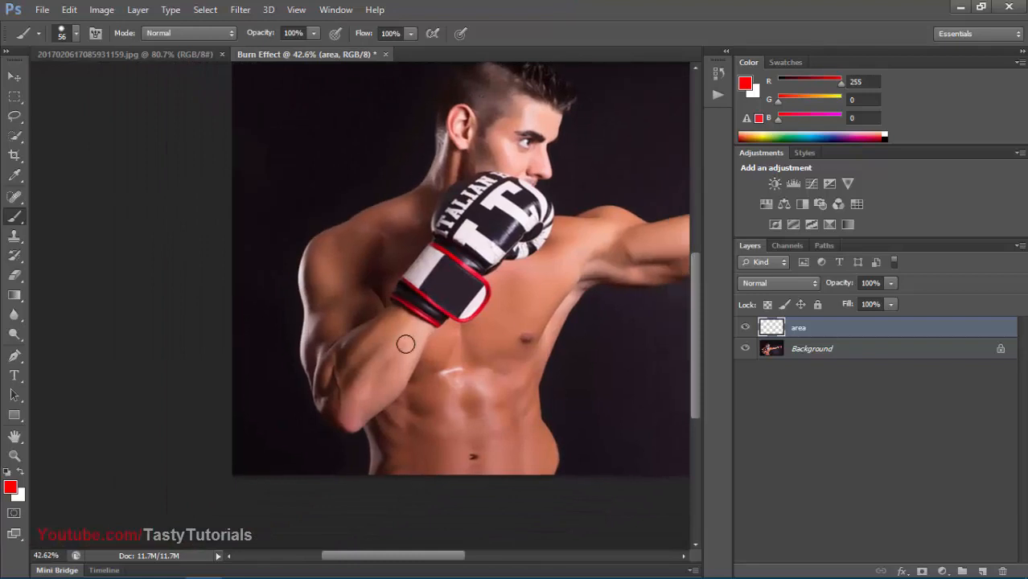
{"action": "scroll", "coordinate": [404, 344], "scroll_direction": "up", "scroll_amount": 1}
{"action": "mouse_move", "coordinate": [366, 345]}
{"action": "left_mouse_down"}
{"action": "mouse_move", "coordinate": [487, 175]}
{"action": "mouse_move", "coordinate": [455, 214]}
{"action": "mouse_move", "coordinate": [464, 197]}
{"action": "mouse_move", "coordinate": [494, 171]}
{"action": "mouse_move", "coordinate": [534, 174]}
{"action": "mouse_move", "coordinate": [556, 204]}
{"action": "mouse_move", "coordinate": [544, 235]}
{"action": "mouse_move", "coordinate": [471, 265]}
{"action": "mouse_move", "coordinate": [382, 389]}
{"action": "mouse_move", "coordinate": [402, 341]}
{"action": "mouse_move", "coordinate": [399, 367]}
{"action": "mouse_move", "coordinate": [334, 404]}
{"action": "left_mouse_up"}
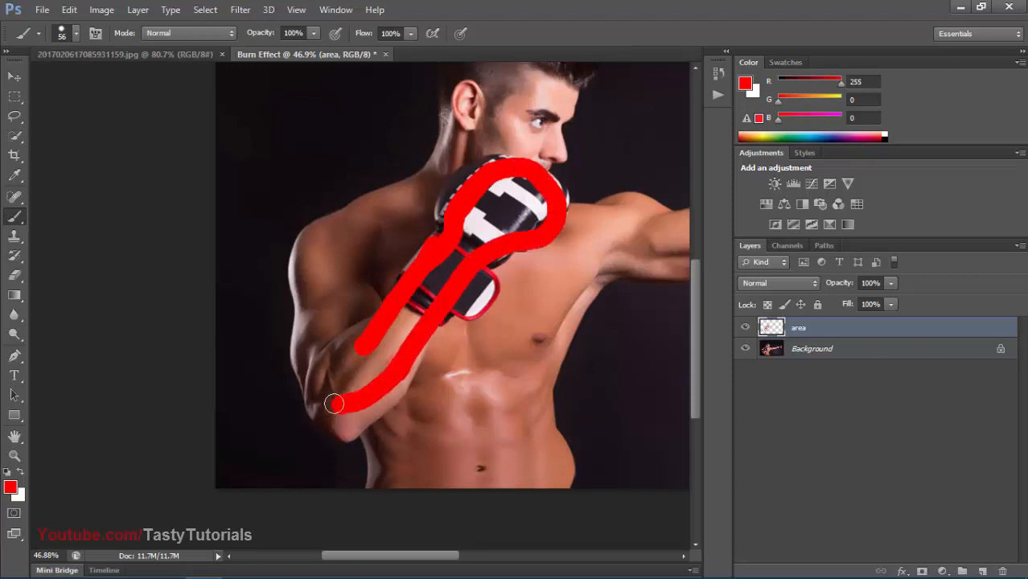
{"action": "left_click_drag", "start_coordinate": [366, 344], "coordinate": [315, 359]}
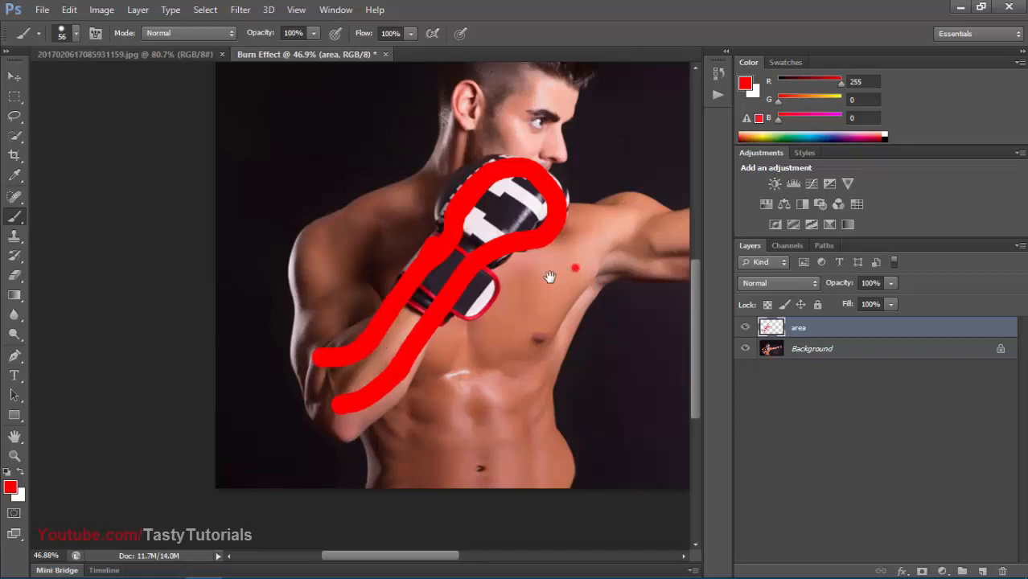
{"action": "left_click_drag", "start_coordinate": [549, 277], "coordinate": [273, 346]}
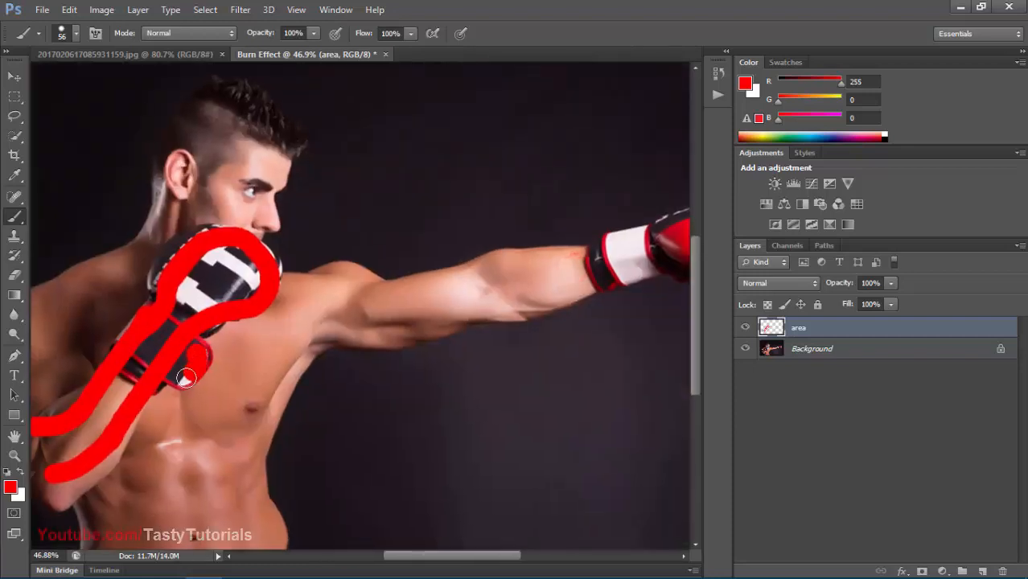
{"action": "mouse_move", "coordinate": [327, 316]}
{"action": "left_mouse_down"}
{"action": "mouse_move", "coordinate": [239, 344]}
{"action": "mouse_move", "coordinate": [156, 339]}
{"action": "mouse_move", "coordinate": [86, 299]}
{"action": "left_mouse_up"}
{"action": "left_click_drag", "start_coordinate": [375, 309], "coordinate": [161, 335]}
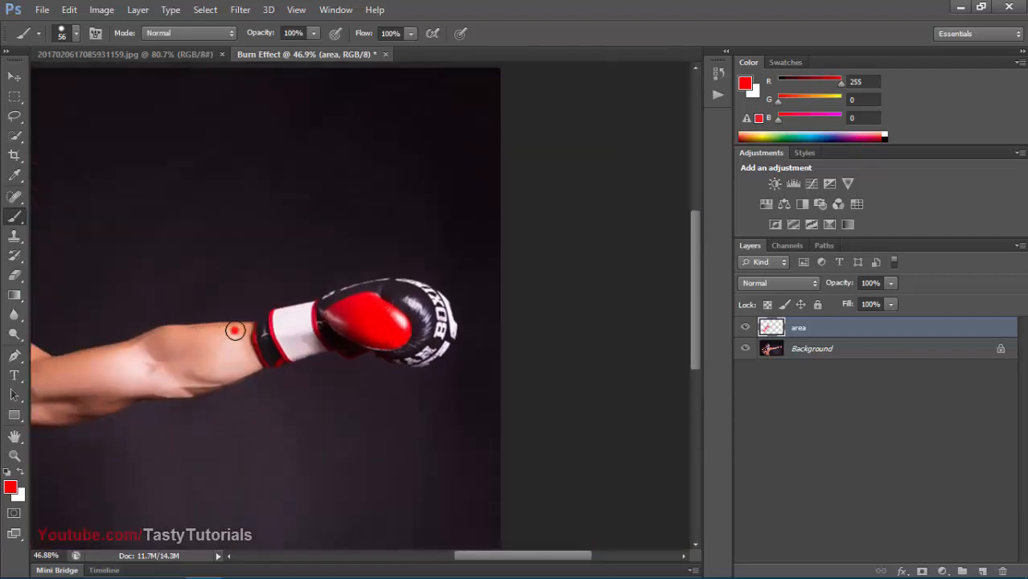
{"action": "left_click_drag", "start_coordinate": [235, 331], "coordinate": [335, 301]}
{"action": "mouse_move", "coordinate": [394, 285]}
{"action": "left_mouse_down"}
{"action": "mouse_move", "coordinate": [446, 305]}
{"action": "mouse_move", "coordinate": [445, 334]}
{"action": "mouse_move", "coordinate": [424, 356]}
{"action": "mouse_move", "coordinate": [412, 362]}
{"action": "mouse_move", "coordinate": [365, 338]}
{"action": "mouse_move", "coordinate": [298, 349]}
{"action": "left_mouse_up"}
{"action": "key", "text": "ctrl+alt+z"}
Step: Paint red from the outstretched forearm along the wrist and around the extended glove, thickening the paint on the glove's tip
{"action": "mouse_move", "coordinate": [197, 333]}
{"action": "left_mouse_down"}
{"action": "mouse_move", "coordinate": [422, 283]}
{"action": "mouse_move", "coordinate": [443, 341]}
{"action": "mouse_move", "coordinate": [390, 362]}
{"action": "mouse_move", "coordinate": [331, 324]}
{"action": "left_mouse_up"}
{"action": "left_click_drag", "start_coordinate": [396, 332], "coordinate": [345, 323]}
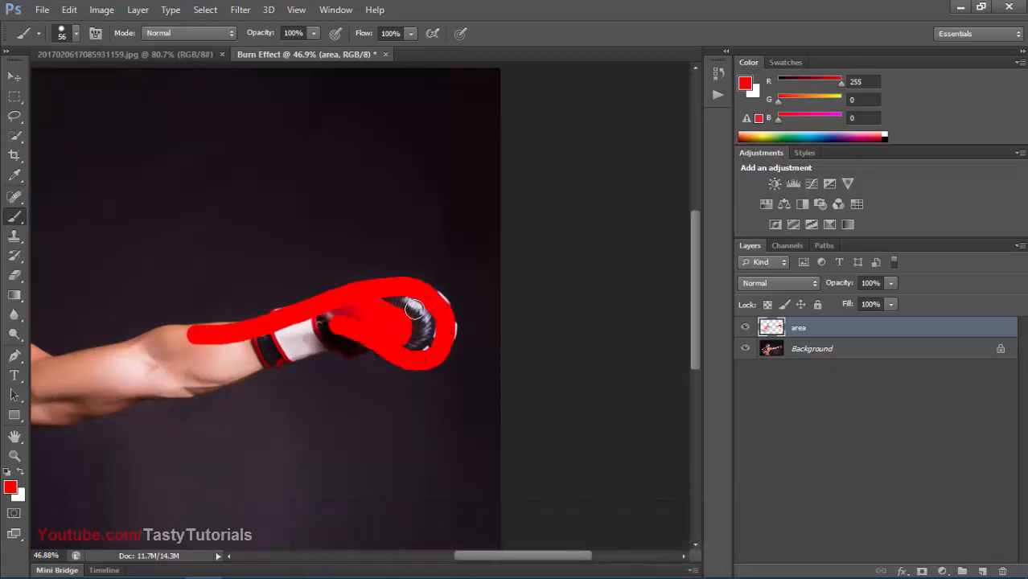
{"action": "left_click_drag", "start_coordinate": [413, 309], "coordinate": [420, 346]}
Step: Extend the red paint over the outstretched upper arm, underside of the forearm and wrist band, filling the gap between the arm strokes
{"action": "left_click_drag", "start_coordinate": [308, 329], "coordinate": [474, 296]}
{"action": "mouse_move", "coordinate": [364, 301]}
{"action": "left_mouse_down"}
{"action": "mouse_move", "coordinate": [167, 335]}
{"action": "mouse_move", "coordinate": [232, 351]}
{"action": "mouse_move", "coordinate": [342, 342]}
{"action": "mouse_move", "coordinate": [325, 318]}
{"action": "left_mouse_up"}
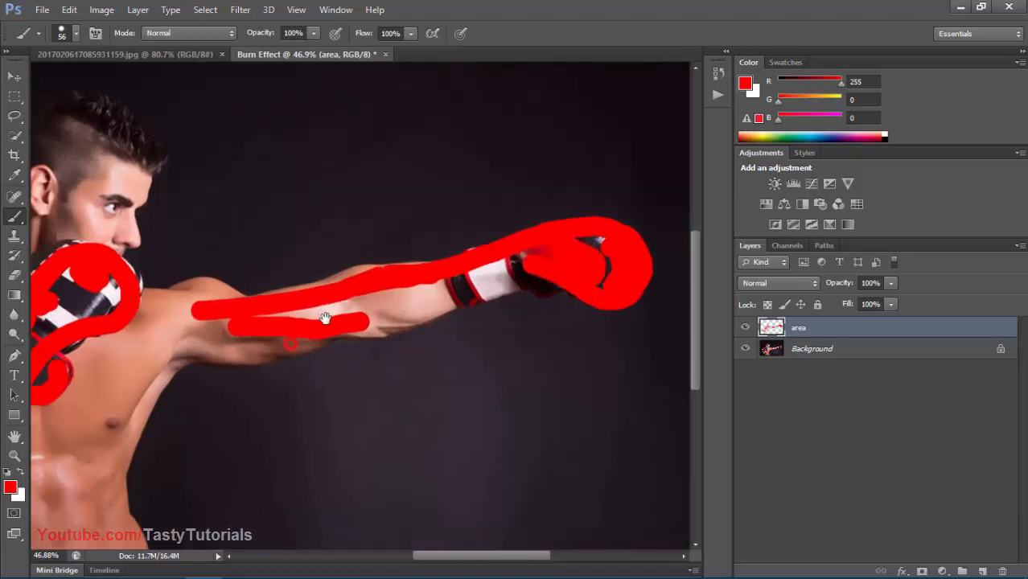
{"action": "left_click_drag", "start_coordinate": [379, 301], "coordinate": [480, 288]}
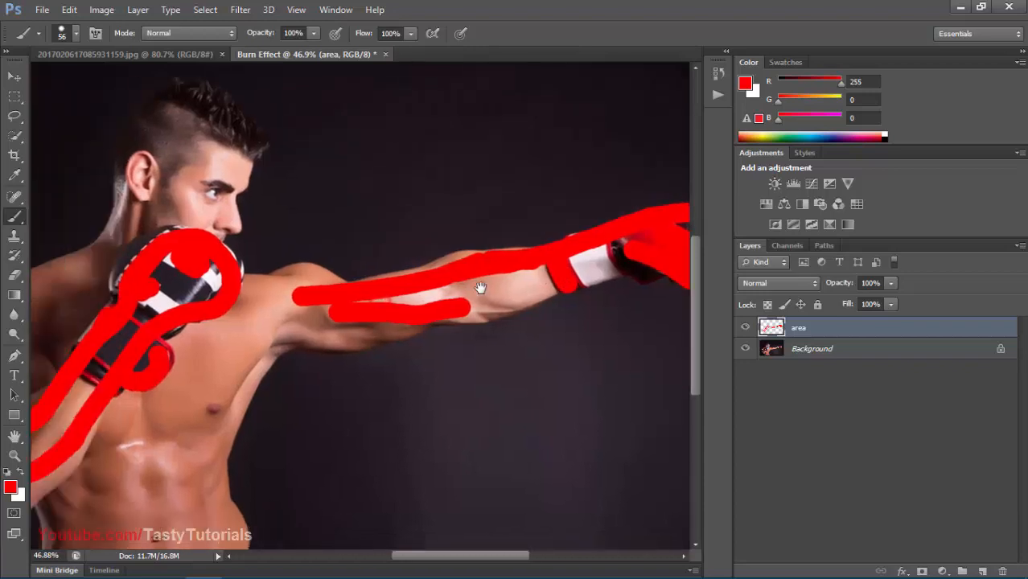
{"action": "left_click_drag", "start_coordinate": [404, 316], "coordinate": [447, 300]}
{"action": "mouse_move", "coordinate": [621, 254]}
{"action": "left_mouse_down"}
{"action": "mouse_move", "coordinate": [613, 256]}
{"action": "mouse_move", "coordinate": [633, 246]}
{"action": "mouse_move", "coordinate": [635, 262]}
{"action": "left_mouse_up"}
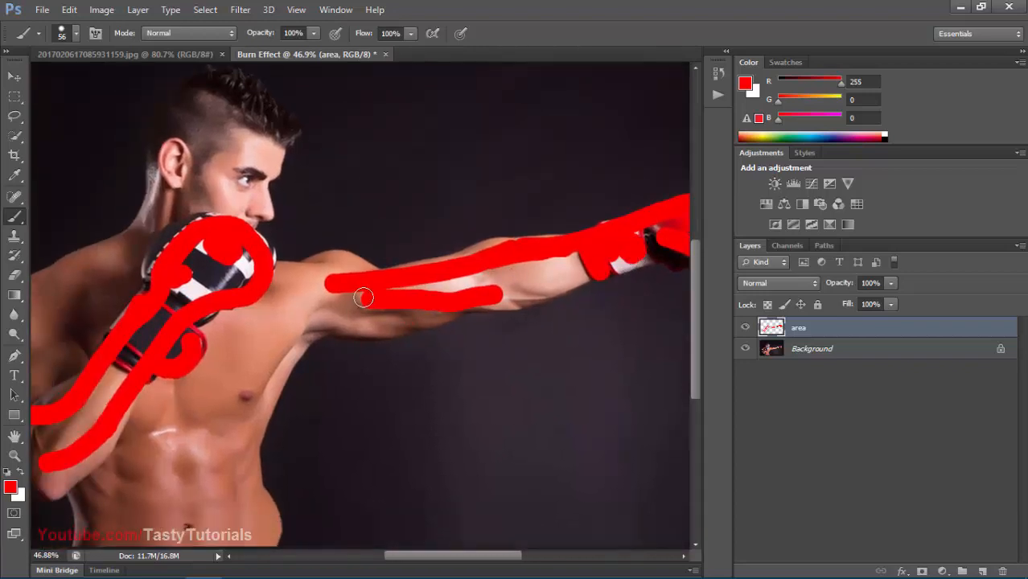
{"action": "left_click_drag", "start_coordinate": [315, 333], "coordinate": [409, 206]}
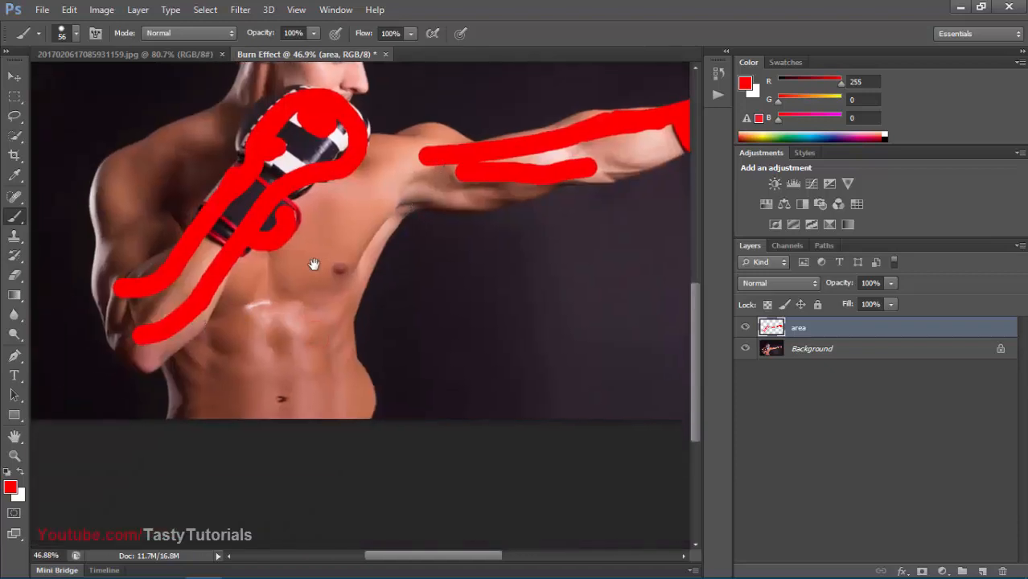
{"action": "left_click_drag", "start_coordinate": [315, 266], "coordinate": [305, 331]}
{"action": "mouse_move", "coordinate": [493, 242]}
{"action": "left_mouse_down"}
{"action": "mouse_move", "coordinate": [435, 248]}
{"action": "mouse_move", "coordinate": [418, 266]}
{"action": "mouse_move", "coordinate": [440, 265]}
{"action": "mouse_move", "coordinate": [462, 238]}
{"action": "mouse_move", "coordinate": [400, 263]}
{"action": "left_mouse_up"}
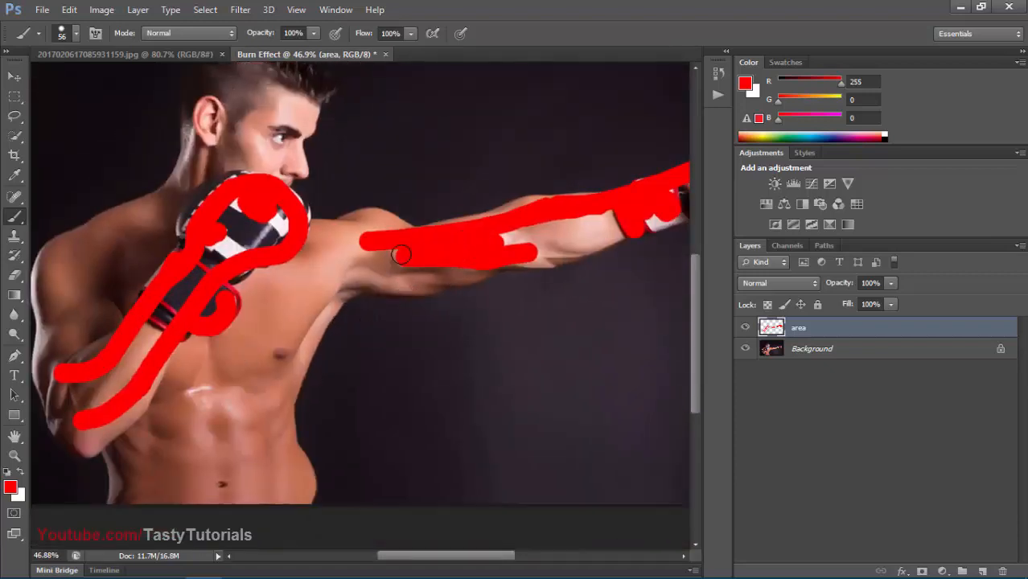
{"action": "key", "text": "ctrl+0"}
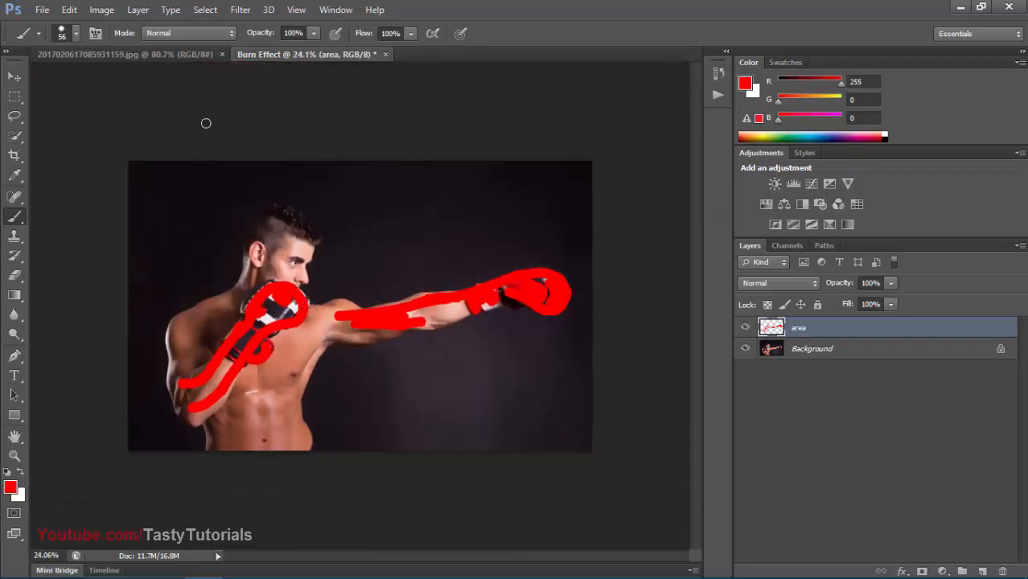
{"action": "left_click", "coordinate": [14, 77]}
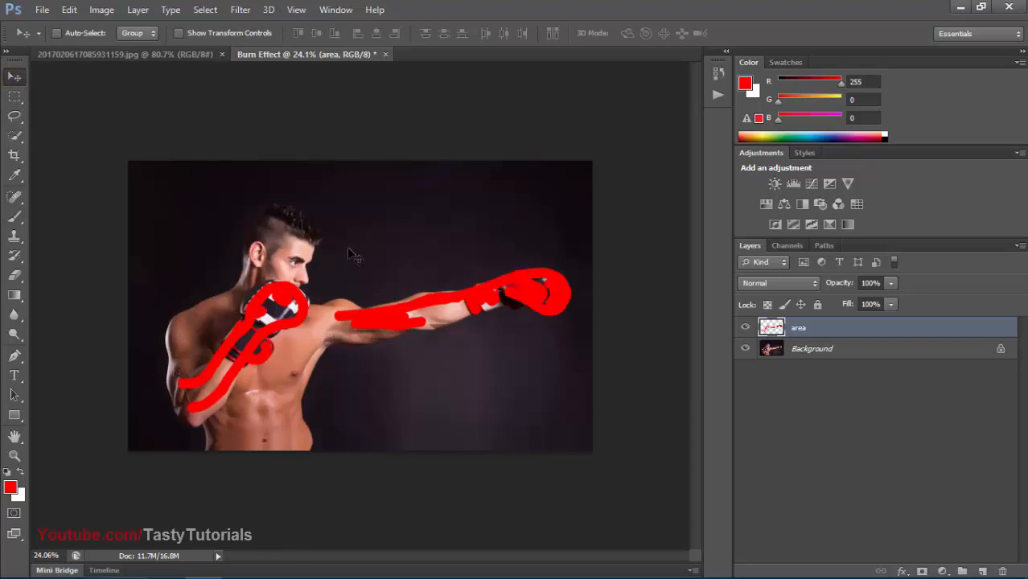
Step: Load the Brushes ABR file from the Burn 2 Photoshop Action folder into the brush presets using the Preset Manager
{"action": "left_click", "coordinate": [69, 10]}
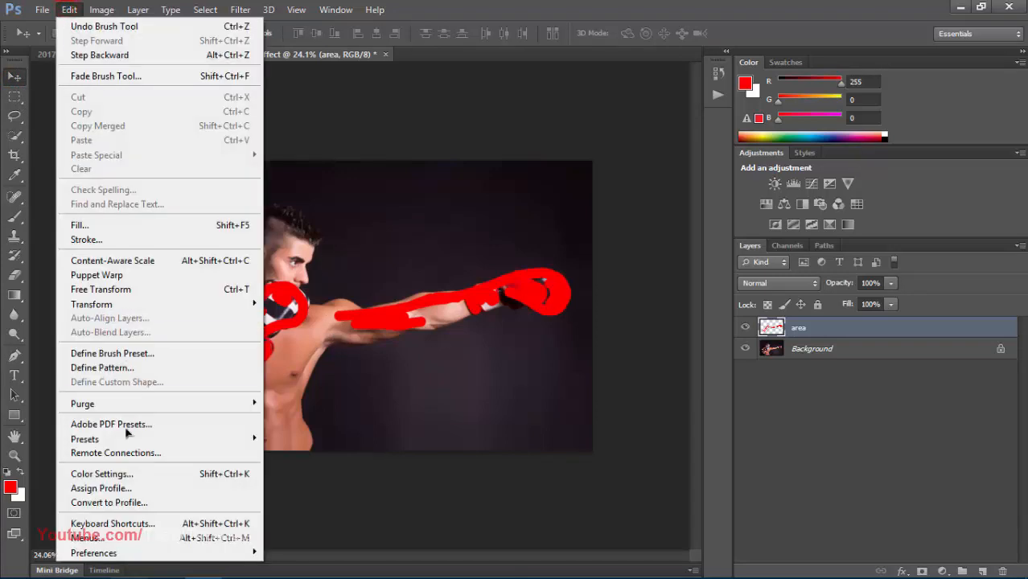
{"action": "mouse_move", "coordinate": [239, 441]}
{"action": "left_click", "coordinate": [270, 440]}
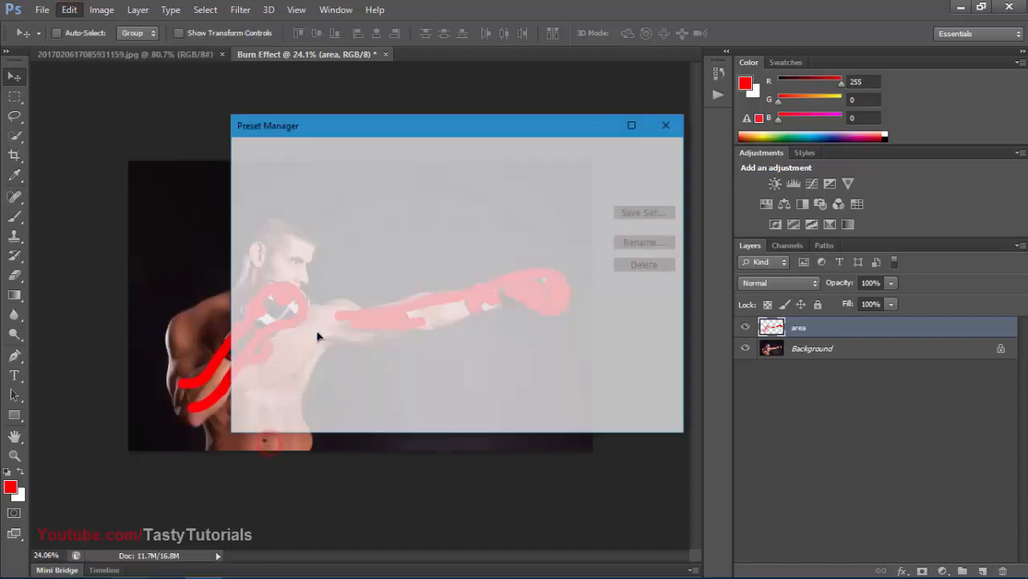
{"action": "left_click_drag", "start_coordinate": [425, 124], "coordinate": [383, 47]}
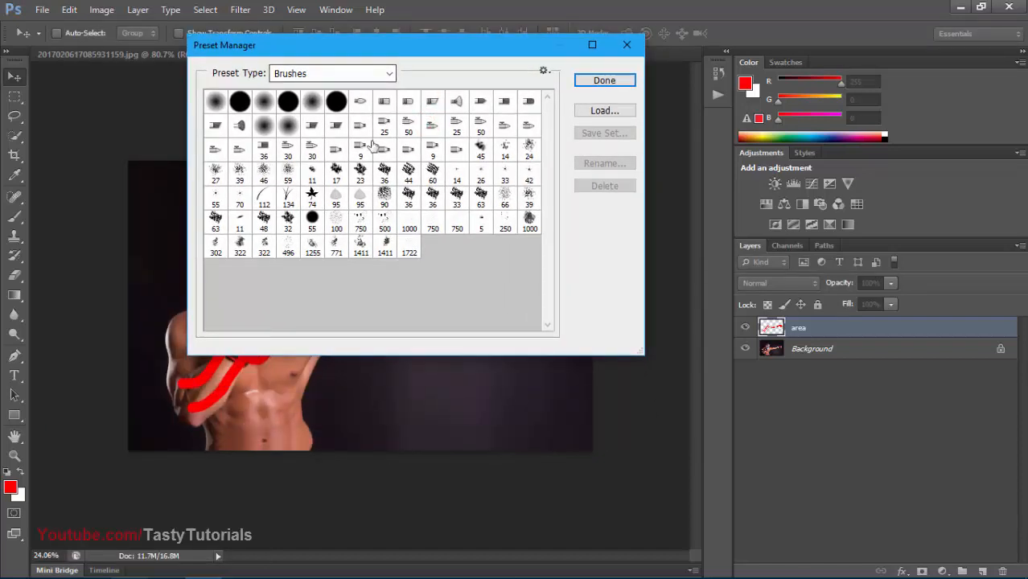
{"action": "left_click", "coordinate": [580, 112]}
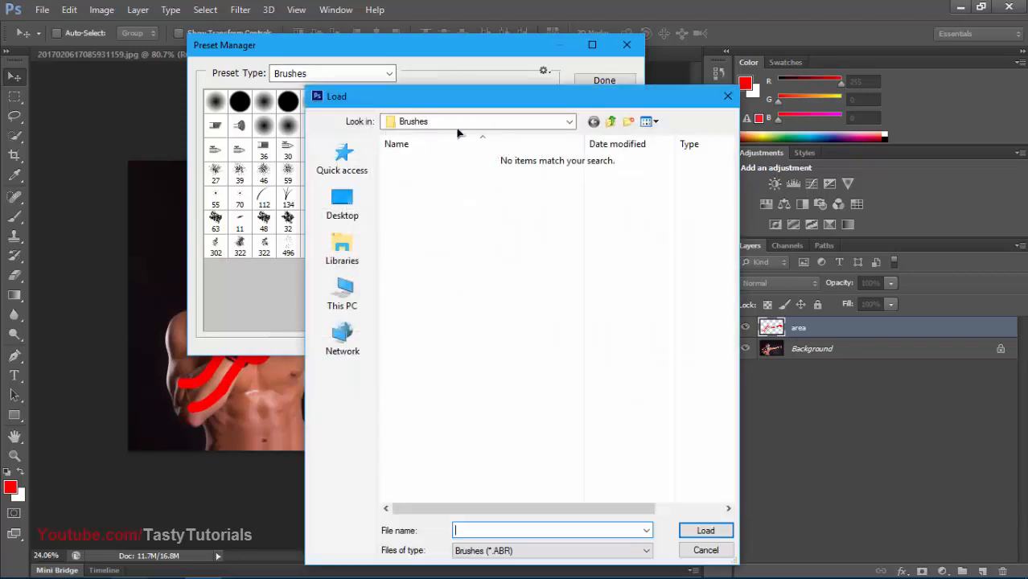
{"action": "left_click_drag", "start_coordinate": [472, 92], "coordinate": [364, 51]}
{"action": "left_click", "coordinate": [235, 152]}
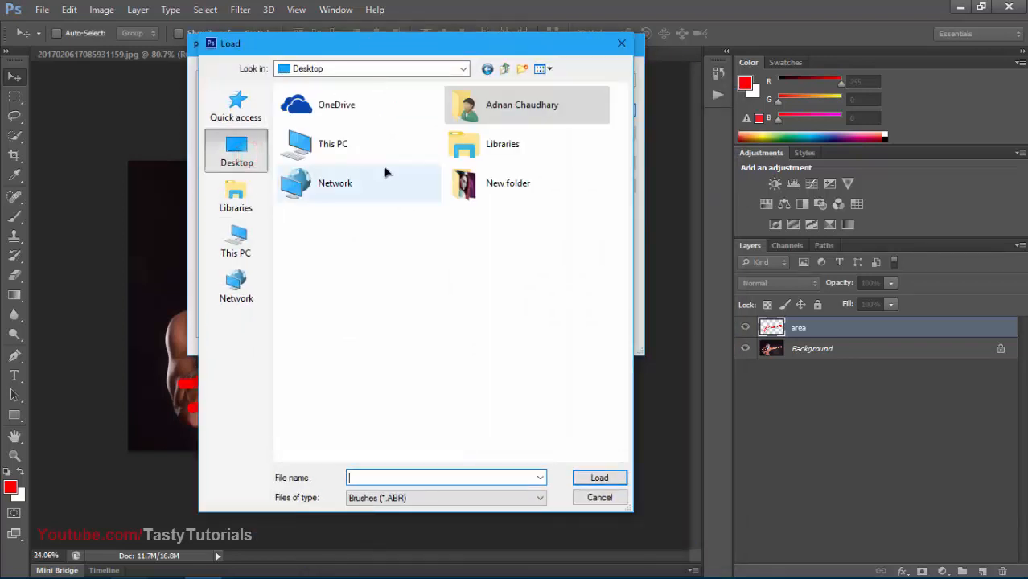
{"action": "double_click", "coordinate": [464, 181]}
{"action": "double_click", "coordinate": [379, 131]}
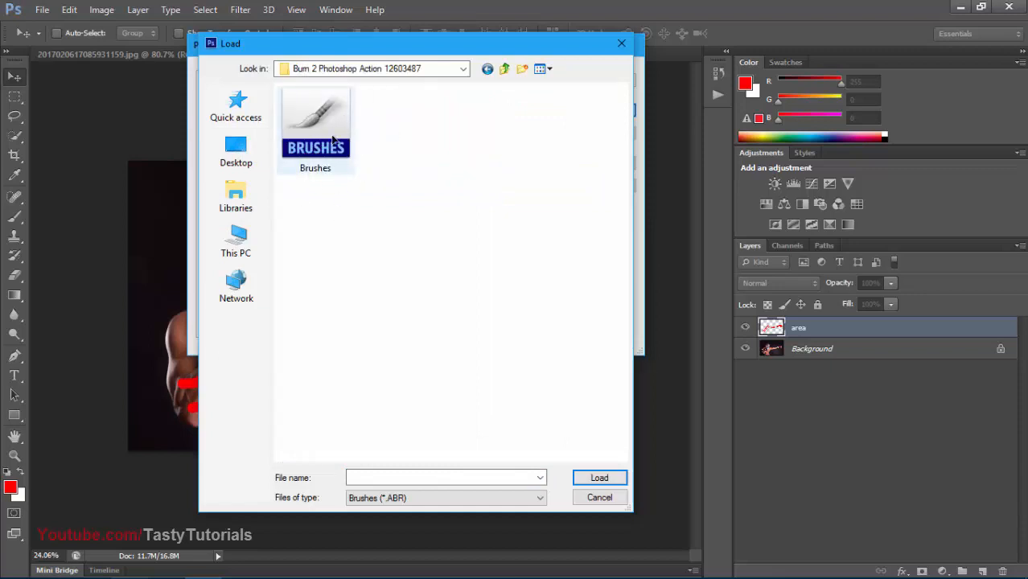
{"action": "left_click", "coordinate": [318, 142]}
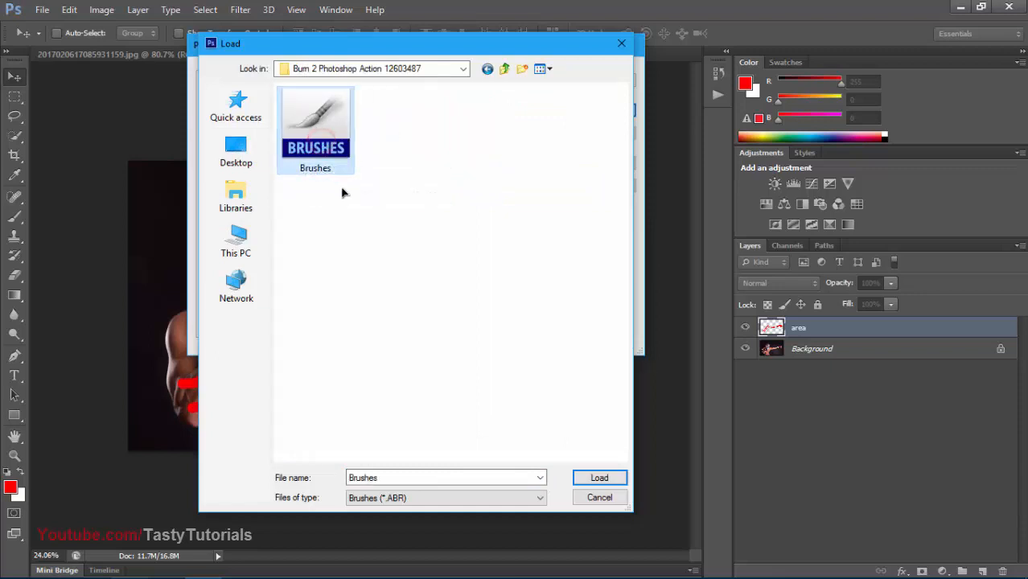
{"action": "left_click", "coordinate": [595, 477]}
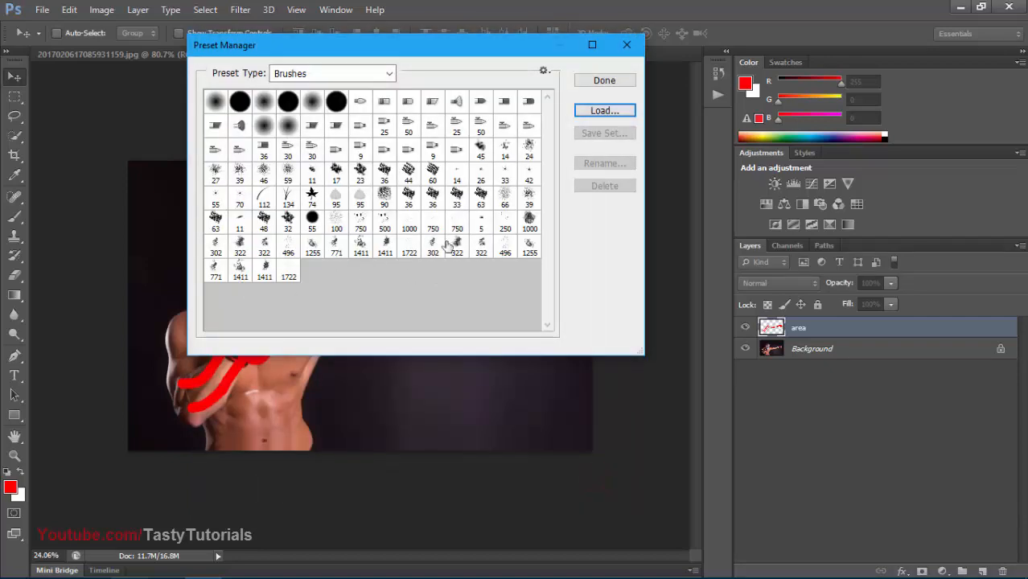
{"action": "left_click", "coordinate": [603, 81]}
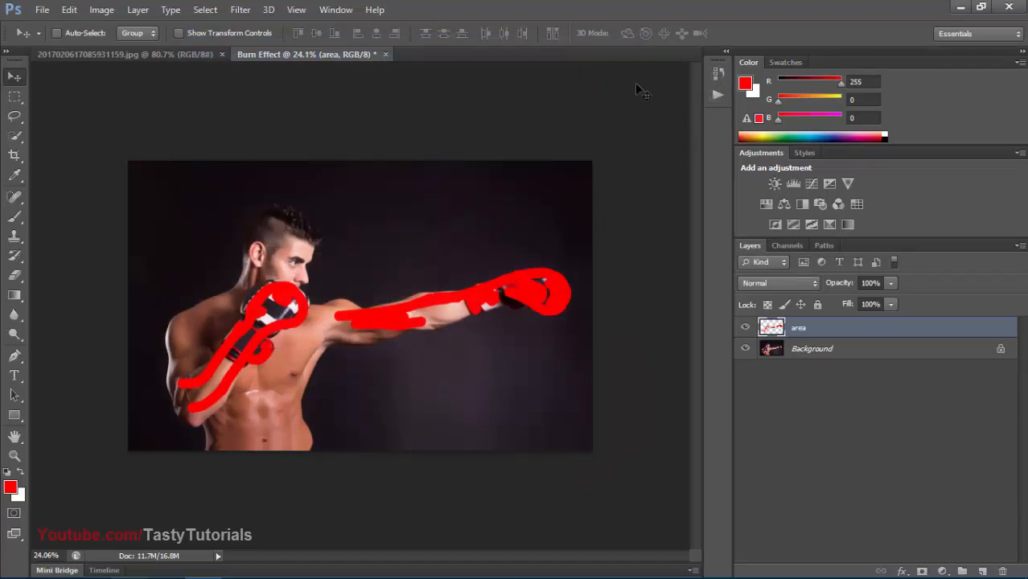
Step: Show the list of action sets and delete the existing Burn 2 Photoshop Action set
{"action": "left_click", "coordinate": [336, 10]}
{"action": "left_click", "coordinate": [354, 98]}
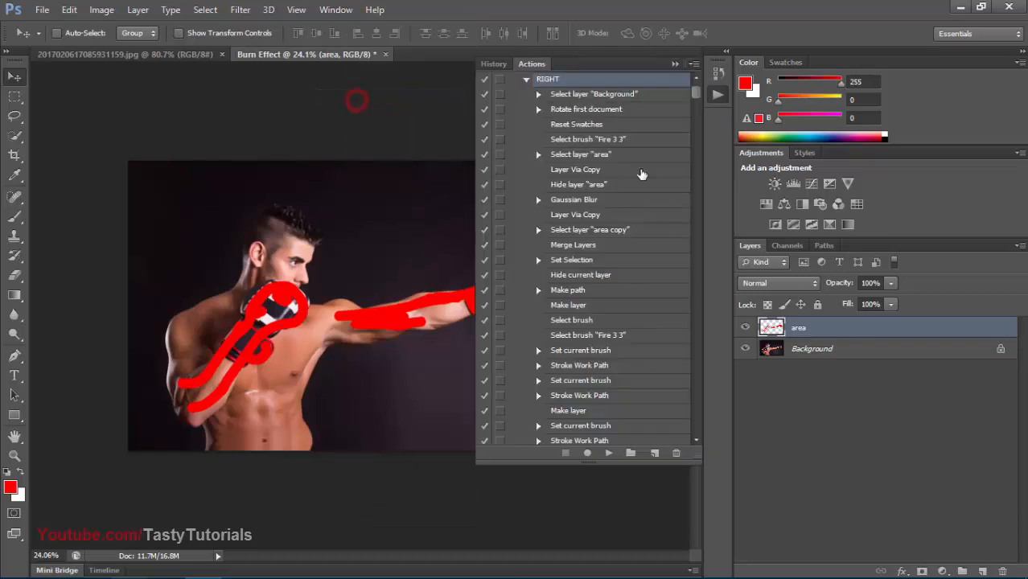
{"action": "left_click", "coordinate": [526, 78]}
{"action": "left_click", "coordinate": [514, 109]}
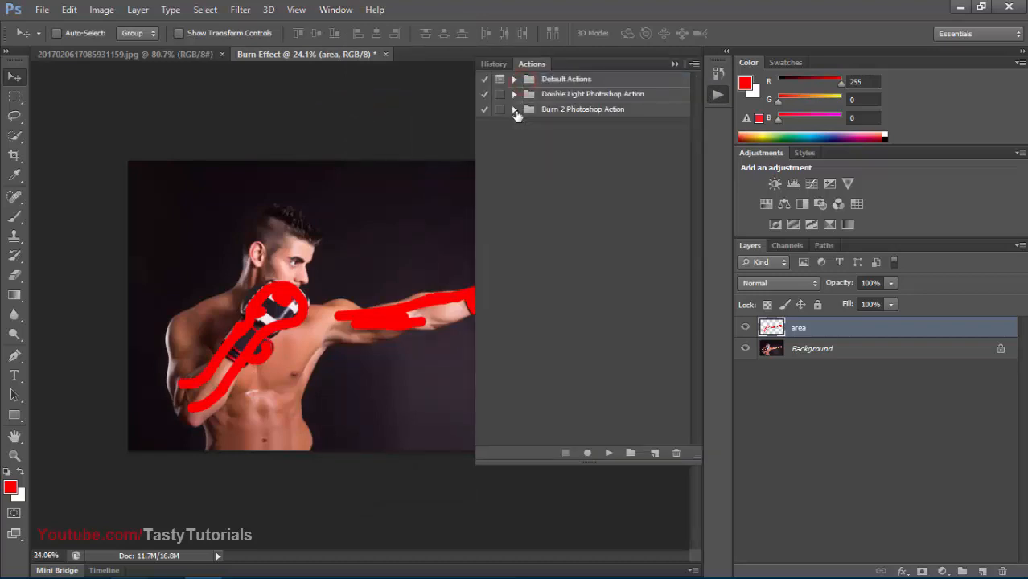
{"action": "left_click", "coordinate": [693, 64]}
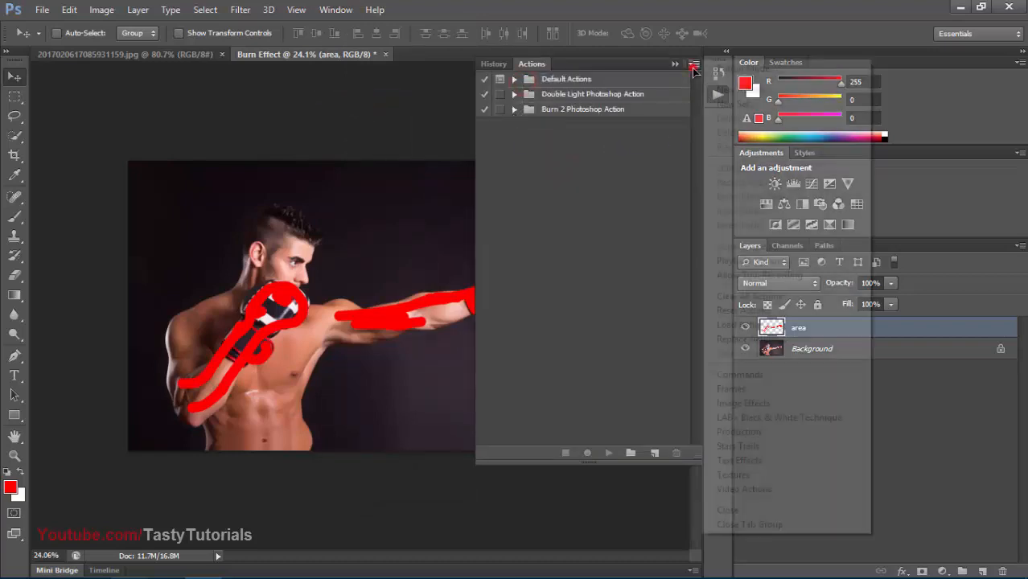
{"action": "left_click", "coordinate": [611, 146]}
{"action": "mouse_move", "coordinate": [591, 112]}
{"action": "left_mouse_down"}
{"action": "mouse_move", "coordinate": [670, 390]}
{"action": "mouse_move", "coordinate": [675, 453]}
{"action": "left_mouse_up"}
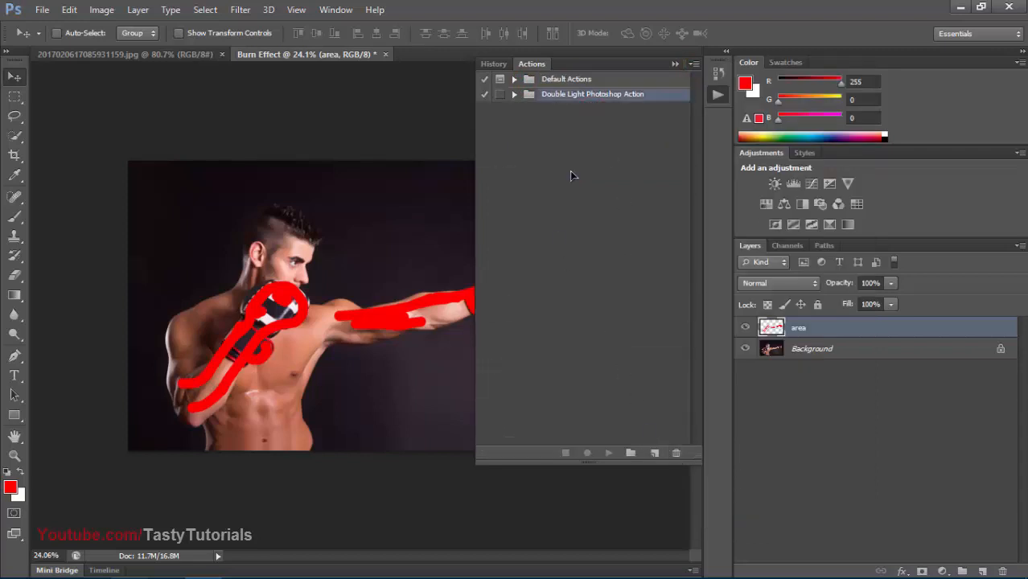
Step: Load the Burn 2 Photoshop Action file from its Burn 2 folder into the list of action sets
{"action": "left_click", "coordinate": [693, 65]}
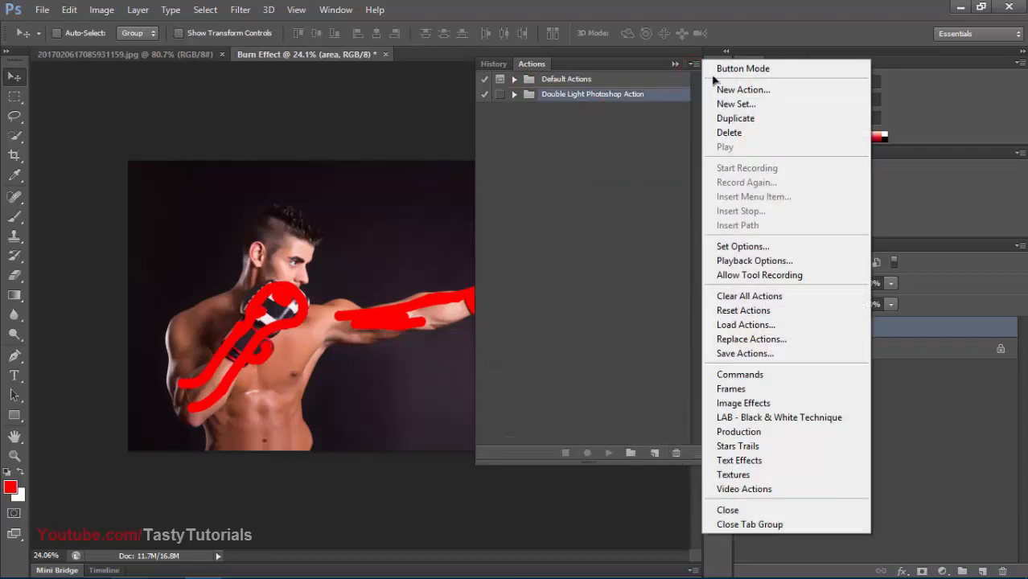
{"action": "left_click", "coordinate": [742, 325]}
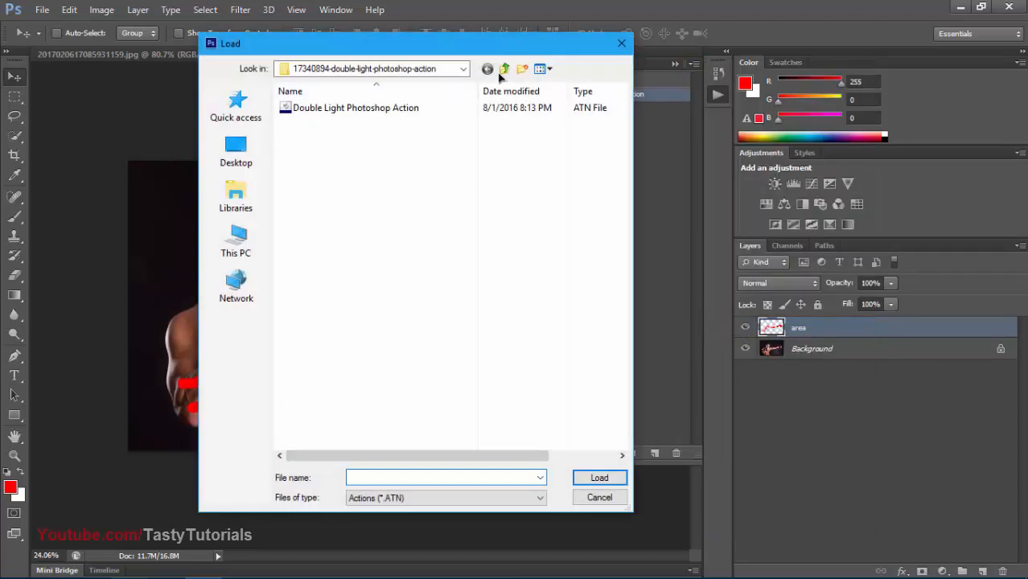
{"action": "left_click", "coordinate": [504, 68]}
{"action": "double_click", "coordinate": [397, 143]}
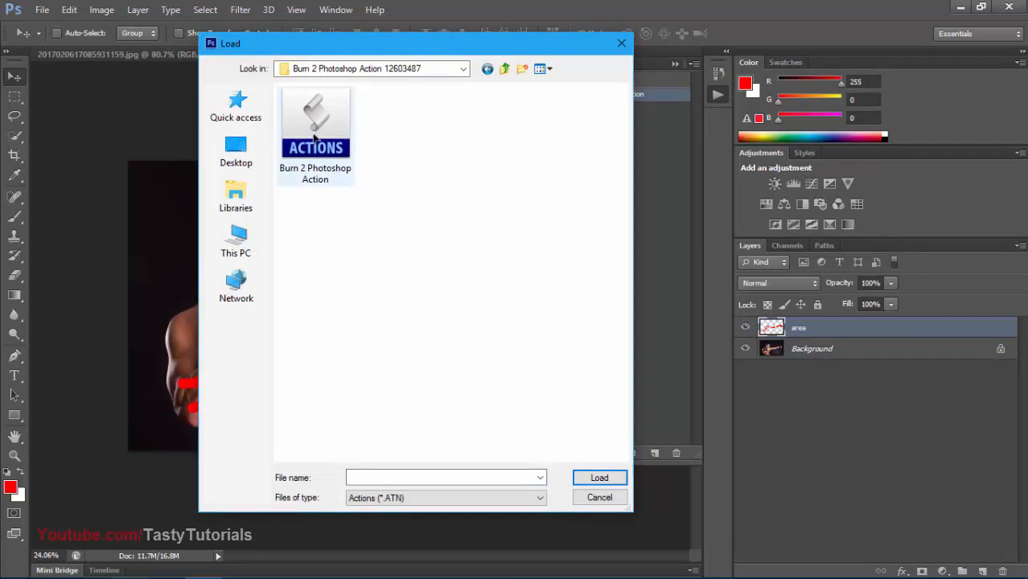
{"action": "left_click", "coordinate": [315, 129]}
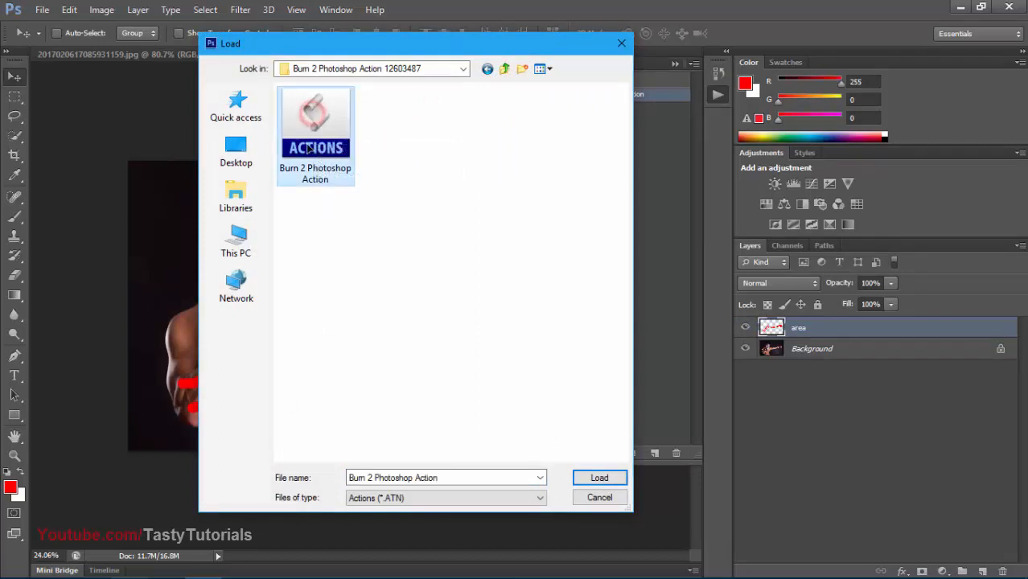
{"action": "left_click", "coordinate": [598, 478]}
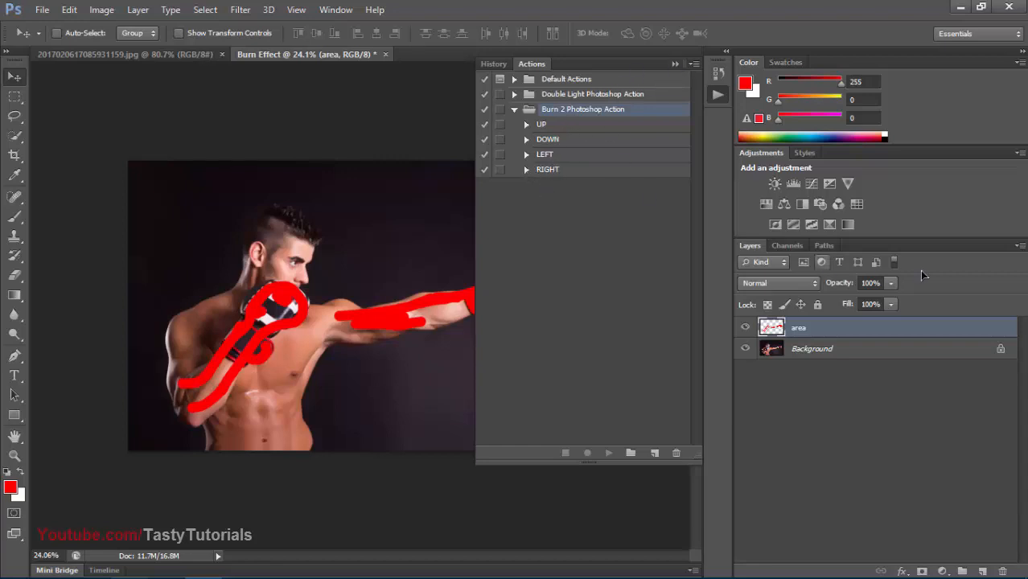
Step: Check in the Layers Panel Options that Add "copy" to Copied Layers and Groups is enabled, and accept the settings
{"action": "left_click", "coordinate": [1021, 248]}
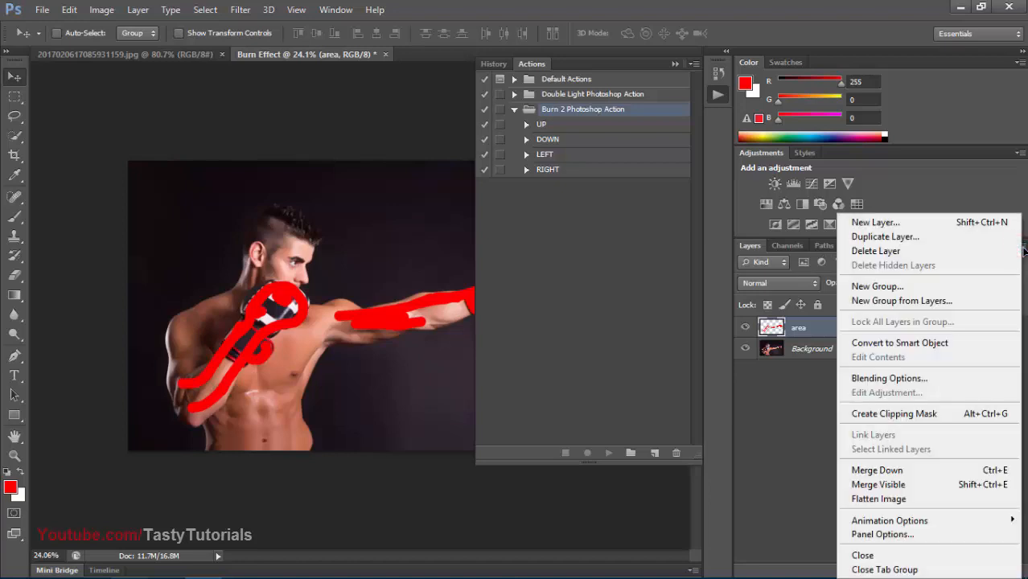
{"action": "left_click", "coordinate": [881, 534]}
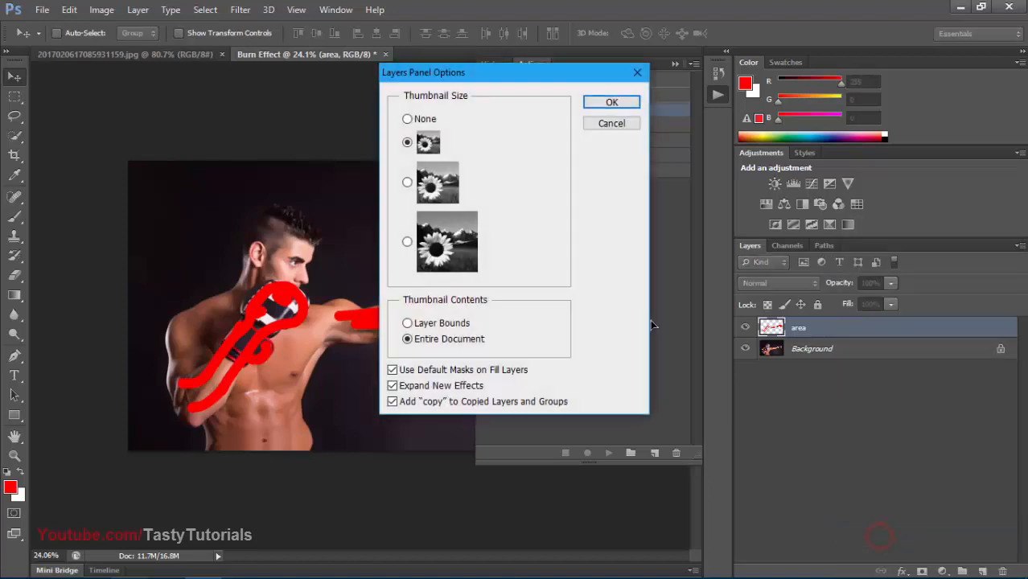
{"action": "left_click_drag", "start_coordinate": [448, 78], "coordinate": [556, 52]}
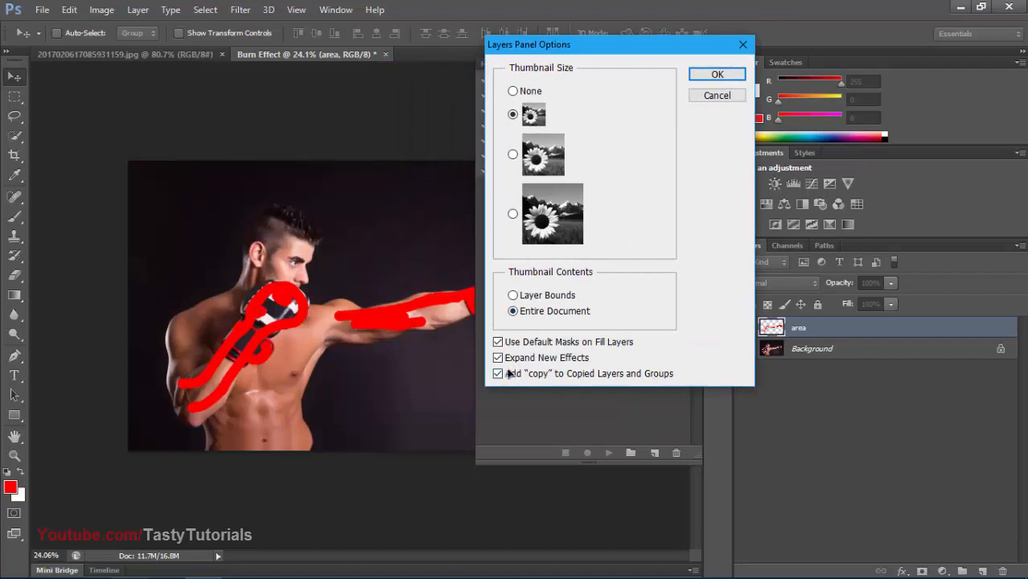
{"action": "left_click", "coordinate": [716, 74]}
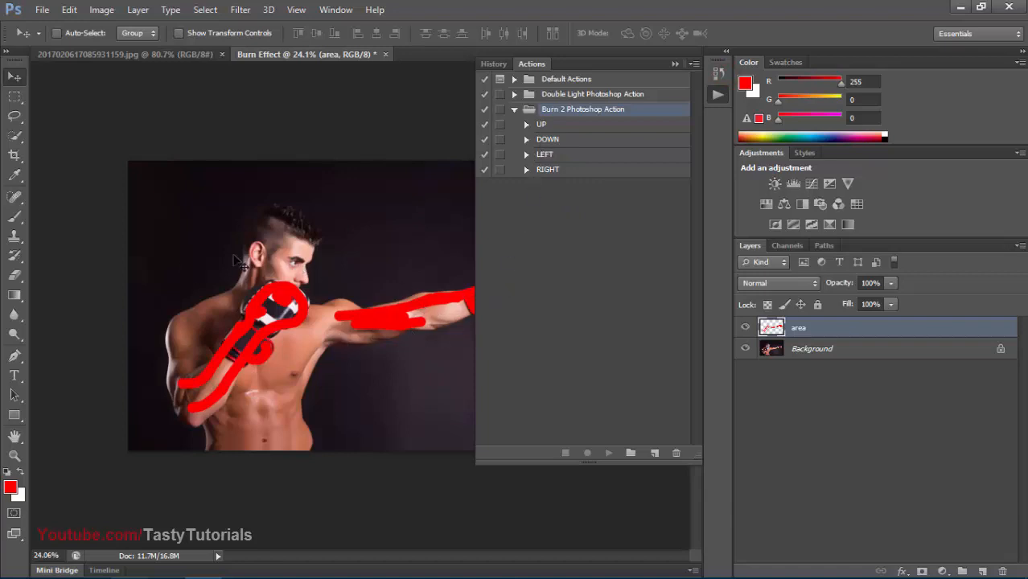
Step: Inspect the recorded commands of the UP action in the Burn 2 set, and select and expand the LEFT action
{"action": "left_click", "coordinate": [562, 155]}
{"action": "left_click", "coordinate": [527, 126]}
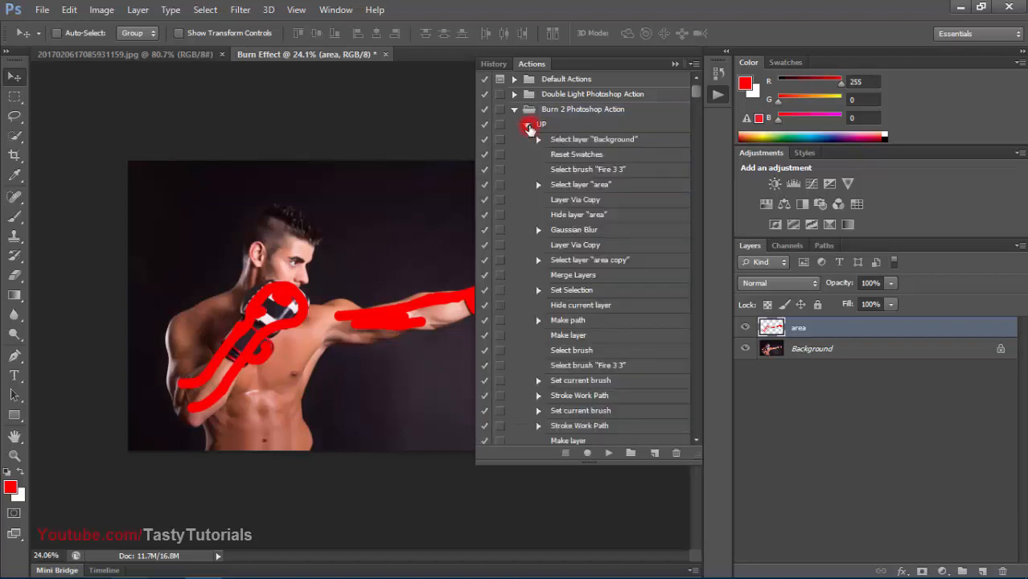
{"action": "left_click", "coordinate": [527, 126]}
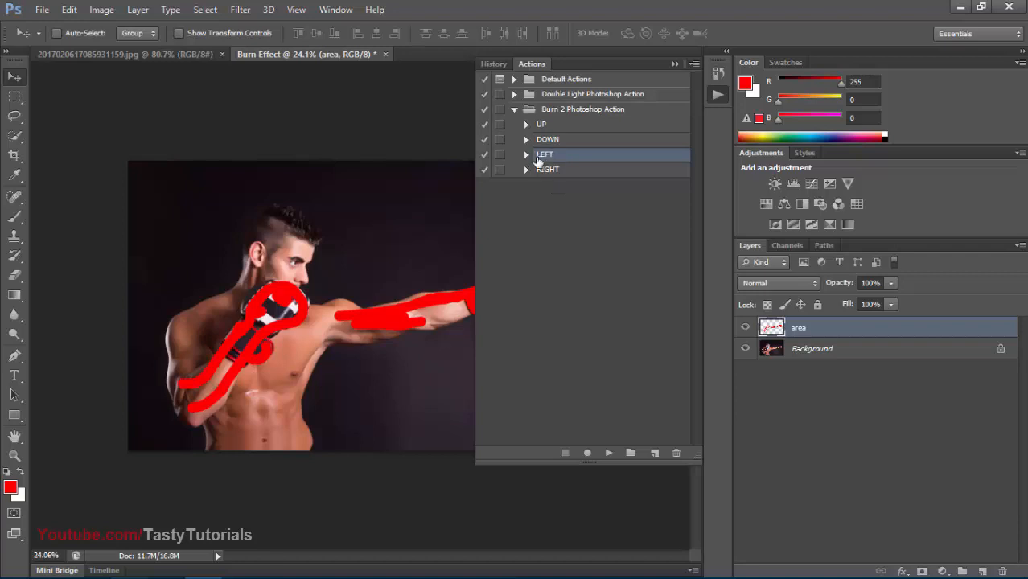
{"action": "left_click", "coordinate": [526, 154]}
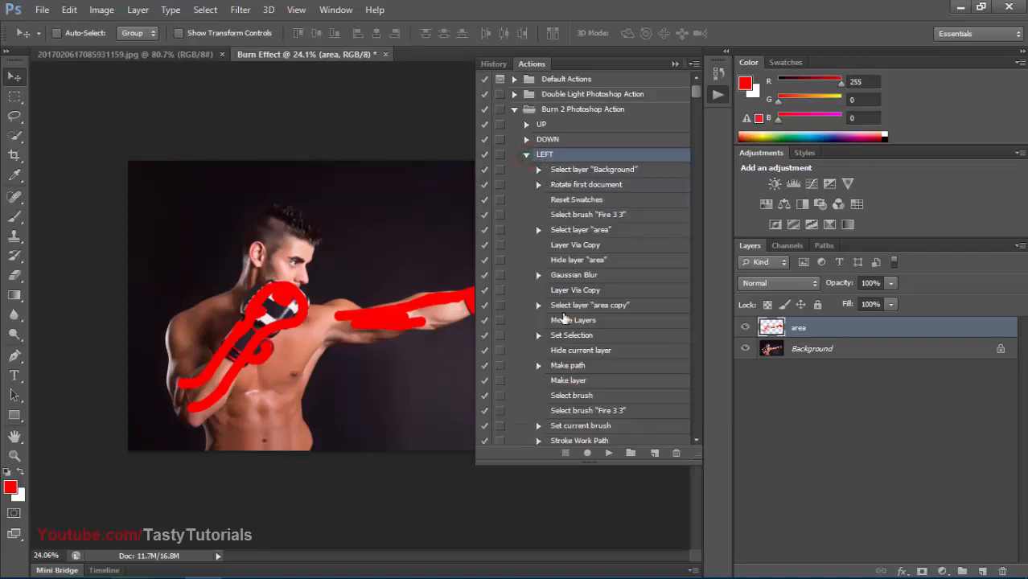
Step: Purge the cached editing data from memory and accept that this cannot be undone
{"action": "left_click", "coordinate": [69, 10]}
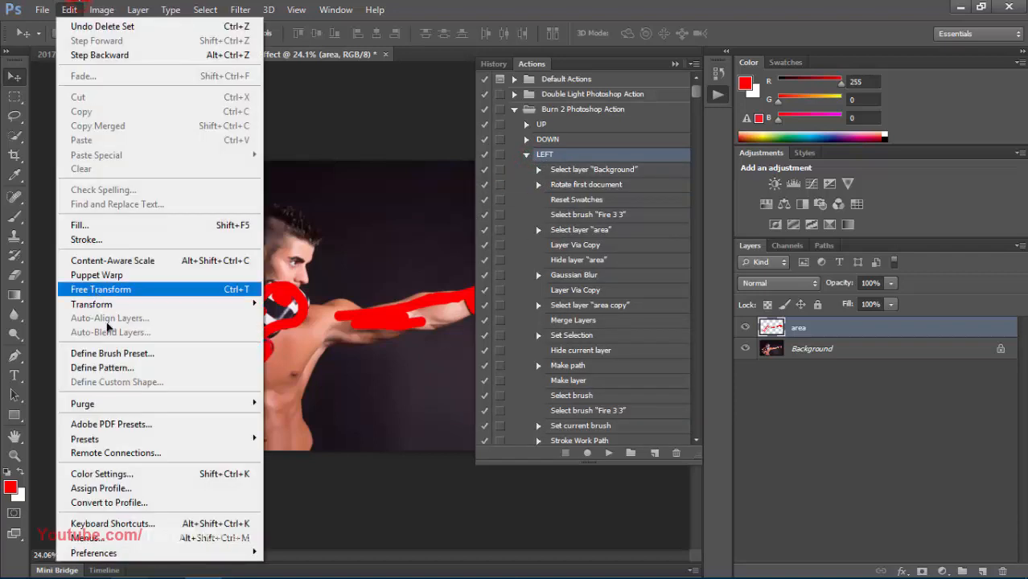
{"action": "mouse_move", "coordinate": [245, 404]}
{"action": "left_click", "coordinate": [278, 445]}
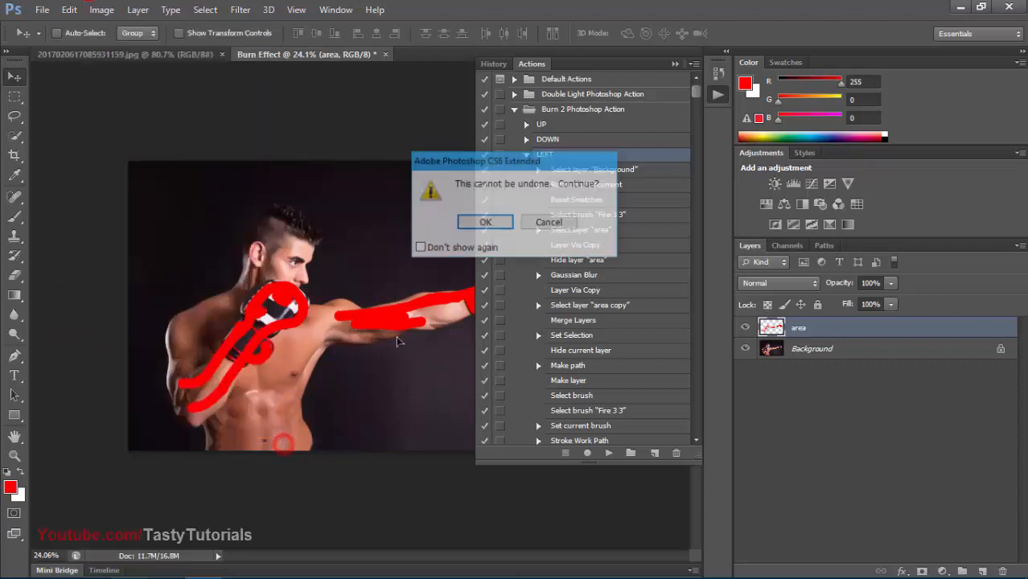
{"action": "left_click", "coordinate": [467, 225]}
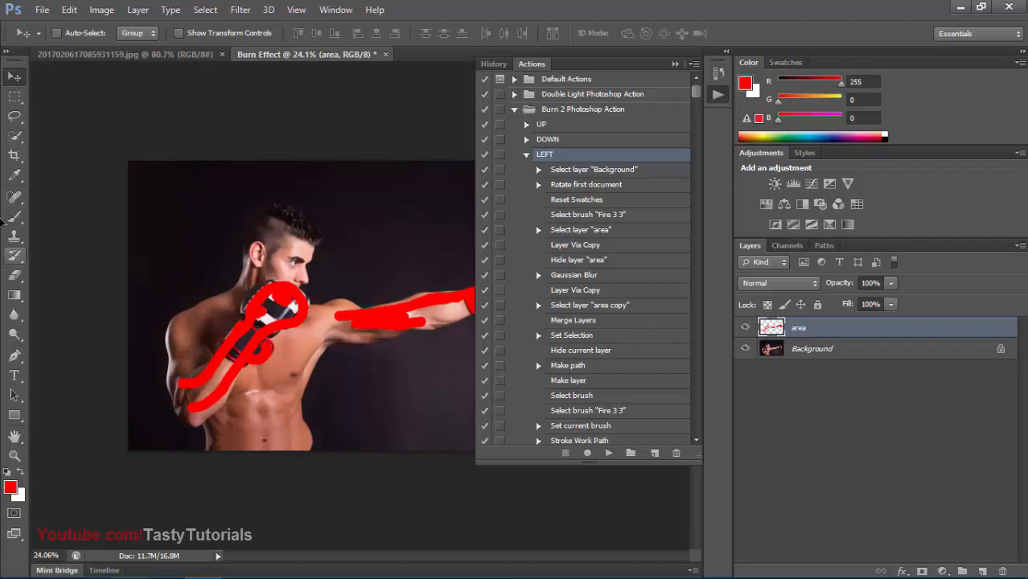
Step: Activate the Brush tool and play the LEFT action on the red-painted area layer
{"action": "left_click", "coordinate": [14, 216]}
{"action": "scroll", "coordinate": [216, 309], "scroll_direction": "up", "scroll_amount": 3}
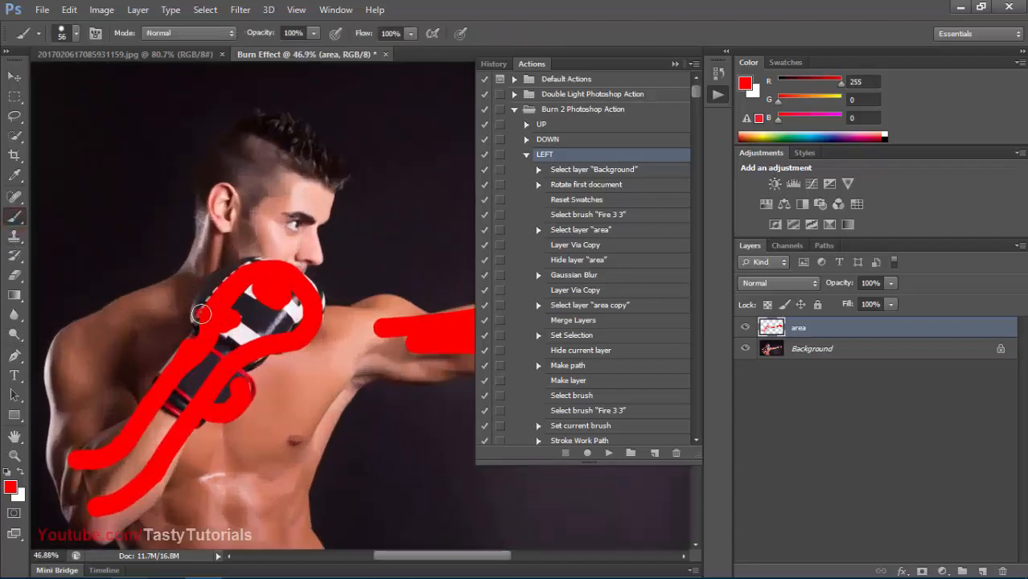
{"action": "scroll", "coordinate": [217, 306], "scroll_direction": "down", "scroll_amount": 2}
{"action": "scroll", "coordinate": [169, 343], "scroll_direction": "down", "scroll_amount": 2}
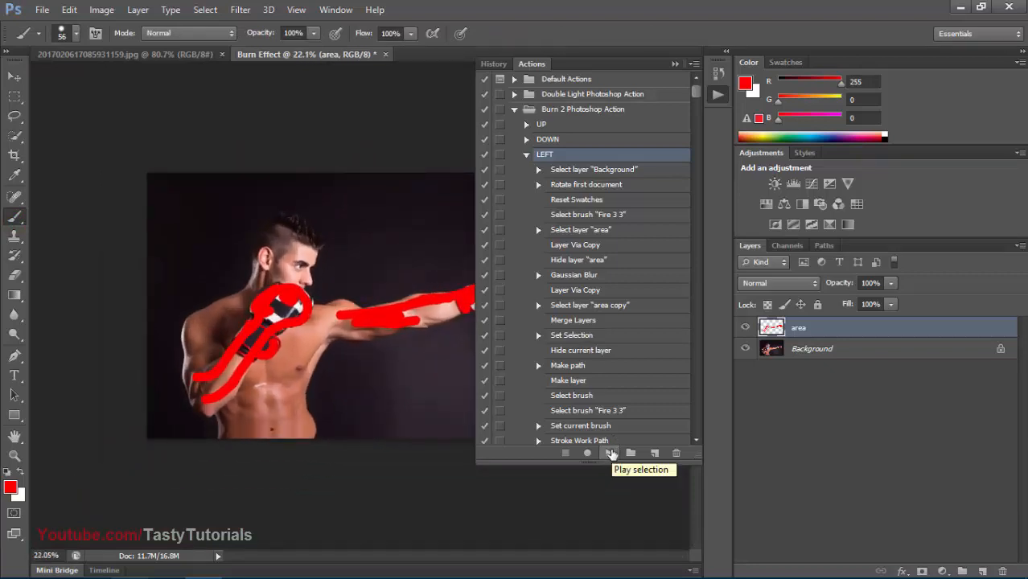
{"action": "left_click", "coordinate": [611, 454]}
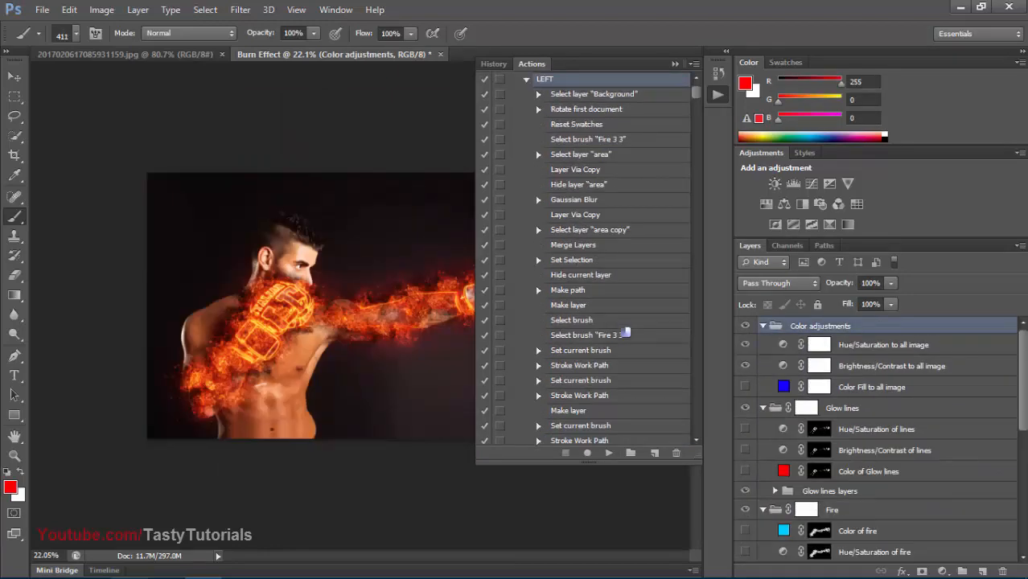
Step: Hide the actions list and collapse all the generated layer groups, with the Move tool active and the image fitted to the view
{"action": "left_click", "coordinate": [675, 64]}
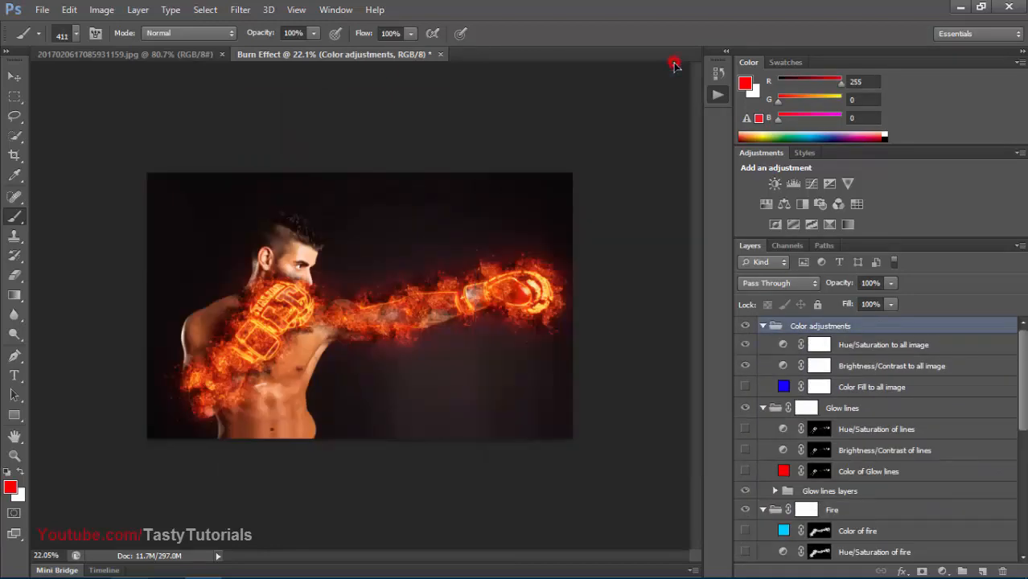
{"action": "key", "text": "v"}
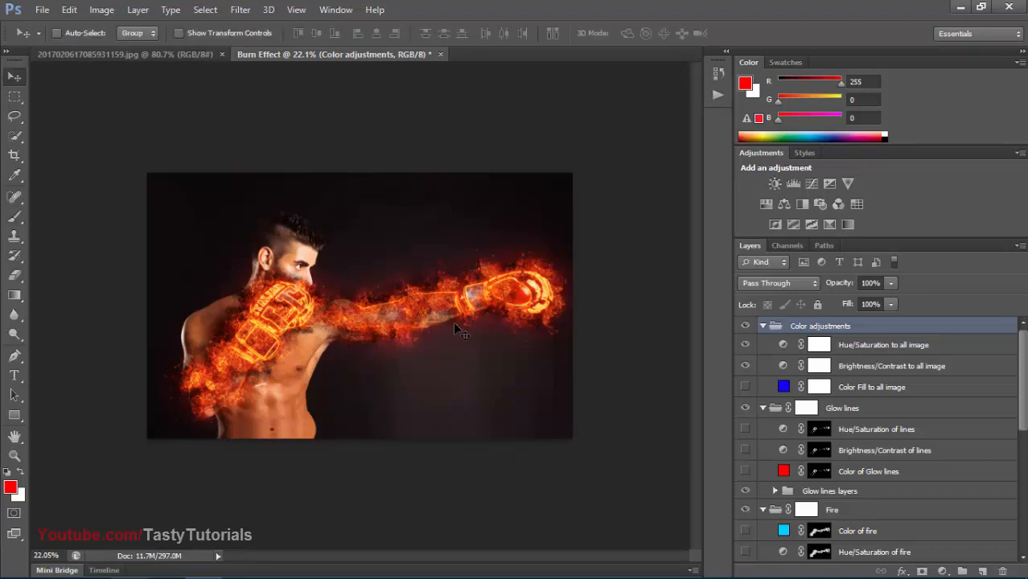
{"action": "key", "text": "ctrl+0"}
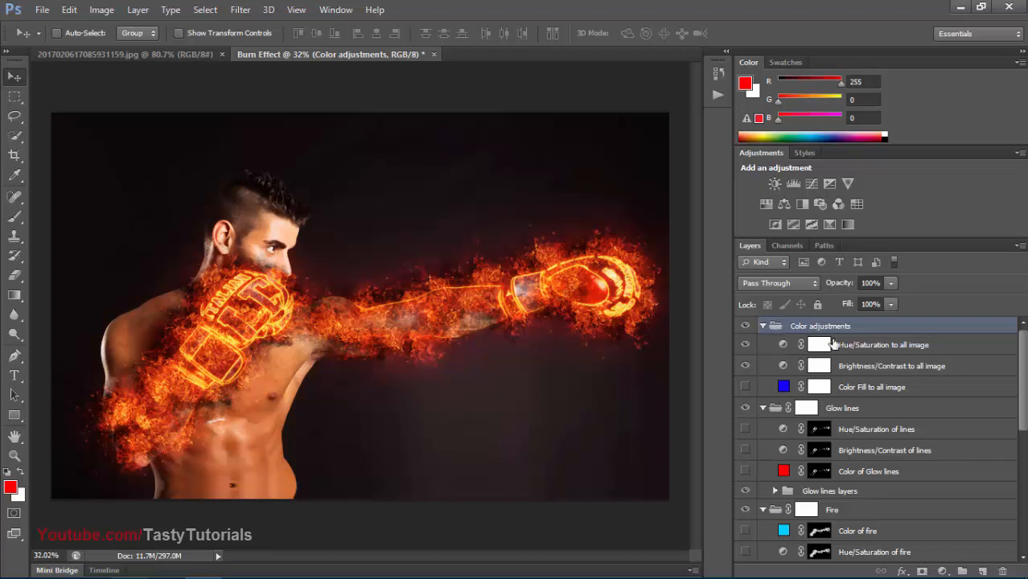
{"action": "left_click", "coordinate": [763, 325], "text": "ctrl"}
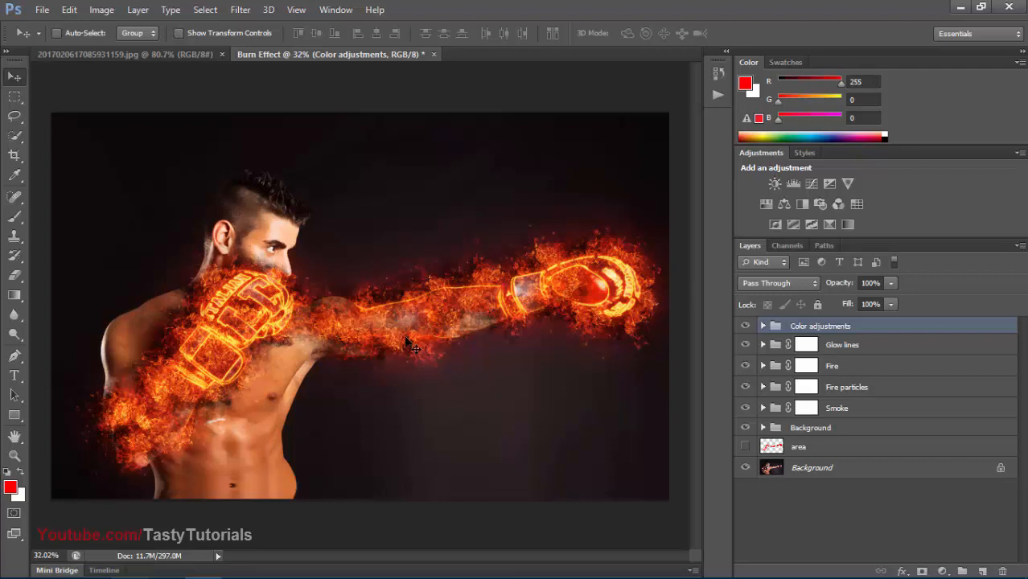
Step: Toggle the visibility of the Color adjustments and Background groups to compare their effect on the image
{"action": "scroll", "coordinate": [411, 345], "scroll_direction": "up", "scroll_amount": 1}
{"action": "left_click", "coordinate": [744, 327]}
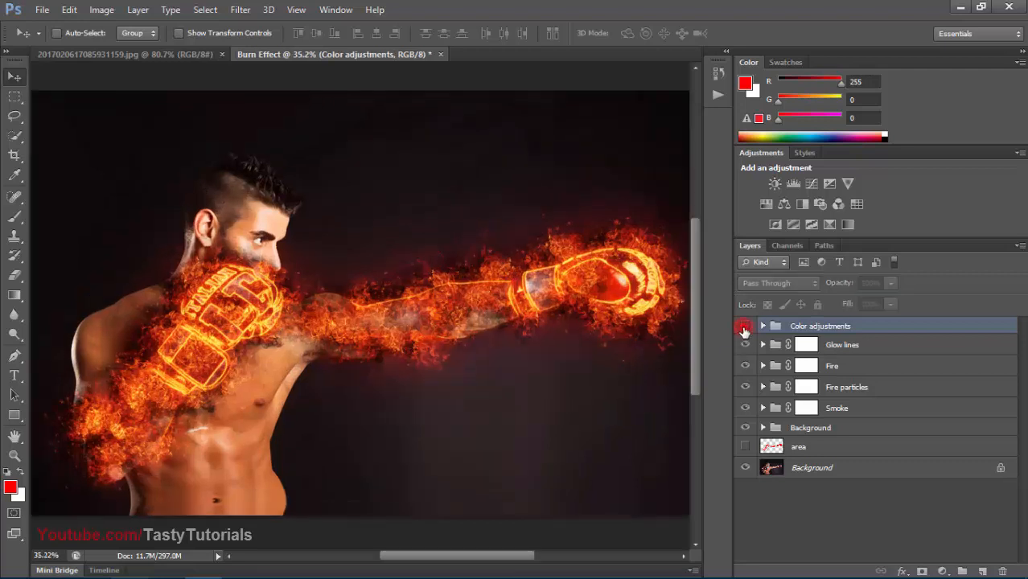
{"action": "left_click", "coordinate": [745, 327]}
{"action": "left_click", "coordinate": [745, 427]}
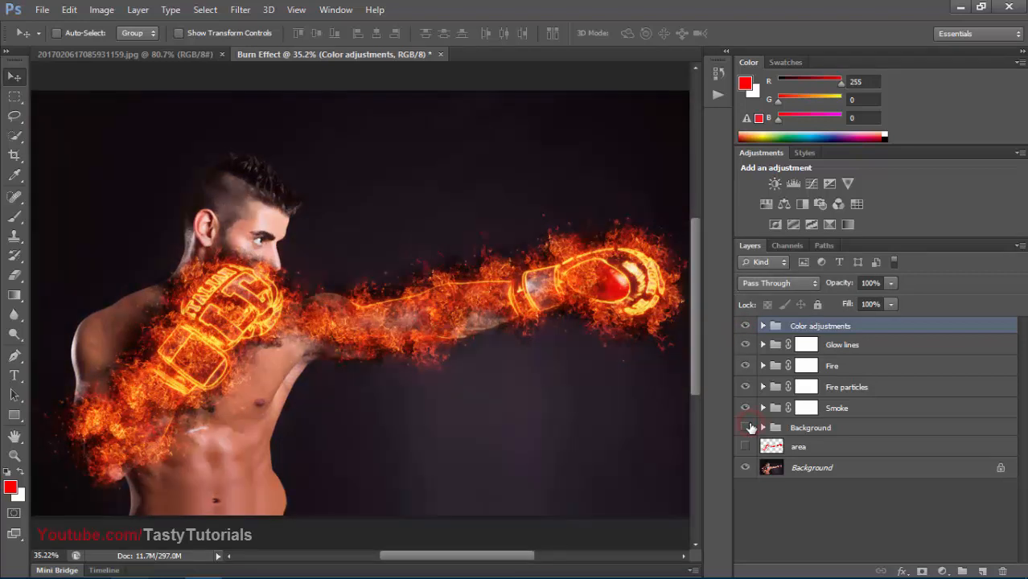
Step: Expand the Background group, preview the Object glow layer on and off, and duplicate it
{"action": "left_click", "coordinate": [804, 427]}
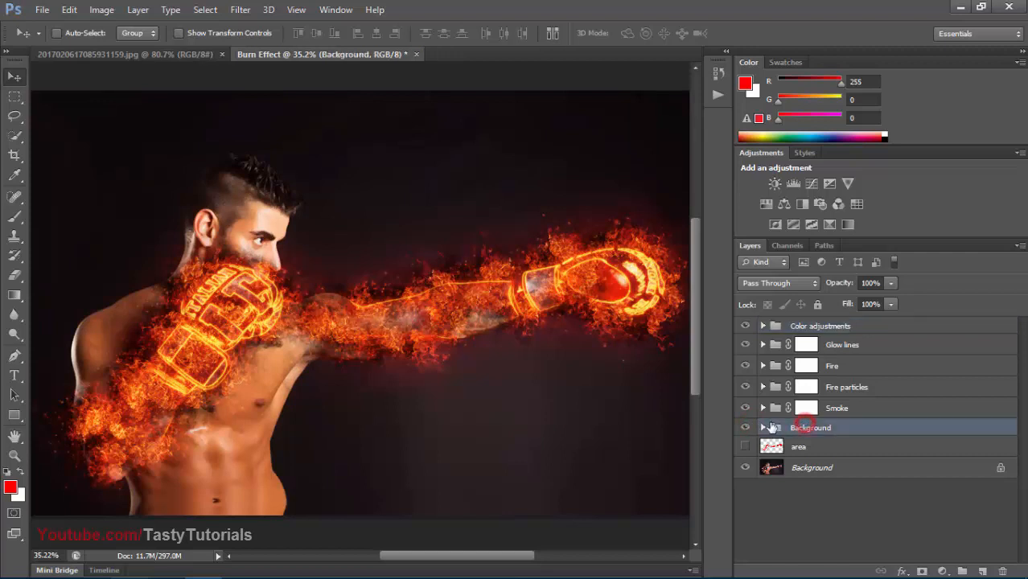
{"action": "left_click", "coordinate": [762, 427]}
{"action": "scroll", "coordinate": [746, 420], "scroll_direction": "down", "scroll_amount": 1}
{"action": "left_click", "coordinate": [828, 426]}
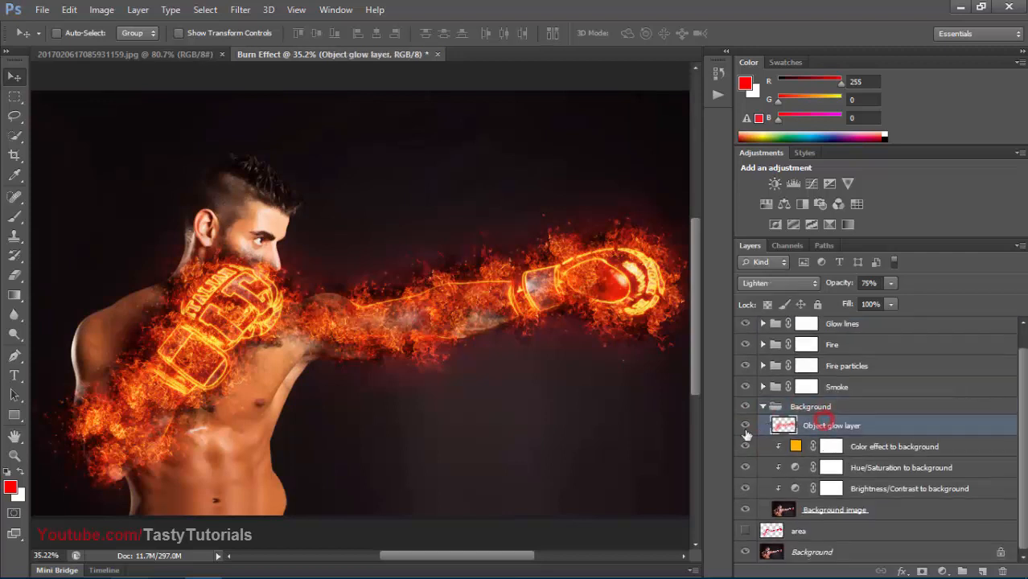
{"action": "left_click", "coordinate": [743, 427]}
{"action": "left_click", "coordinate": [744, 427]}
{"action": "left_click_drag", "start_coordinate": [880, 426], "coordinate": [983, 569]}
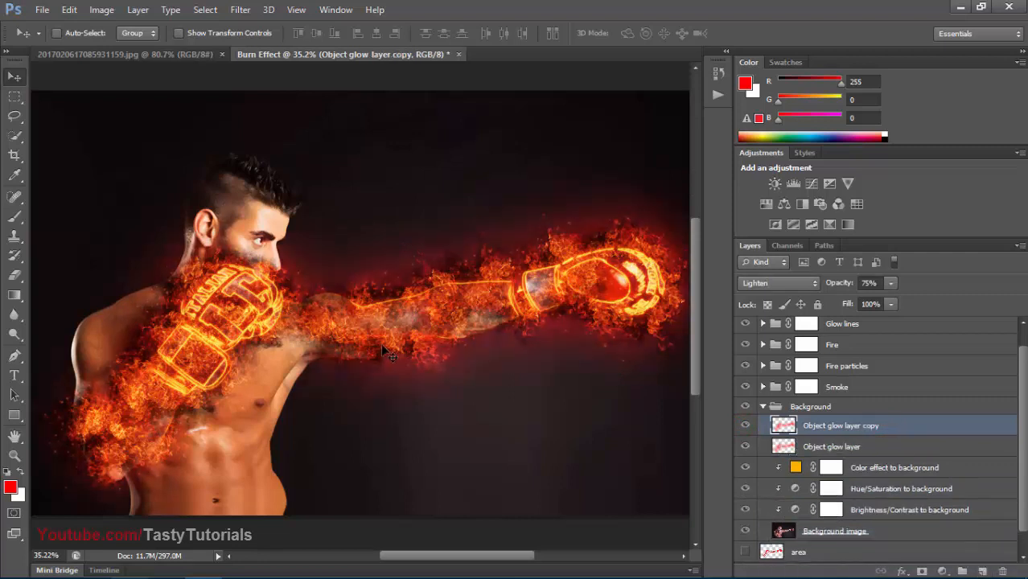
Step: Compare the image with and without the duplicated Object glow layer, and collapse the Background group
{"action": "scroll", "coordinate": [382, 345], "scroll_direction": "down", "scroll_amount": 2}
{"action": "scroll", "coordinate": [59, 360], "scroll_direction": "up", "scroll_amount": 1}
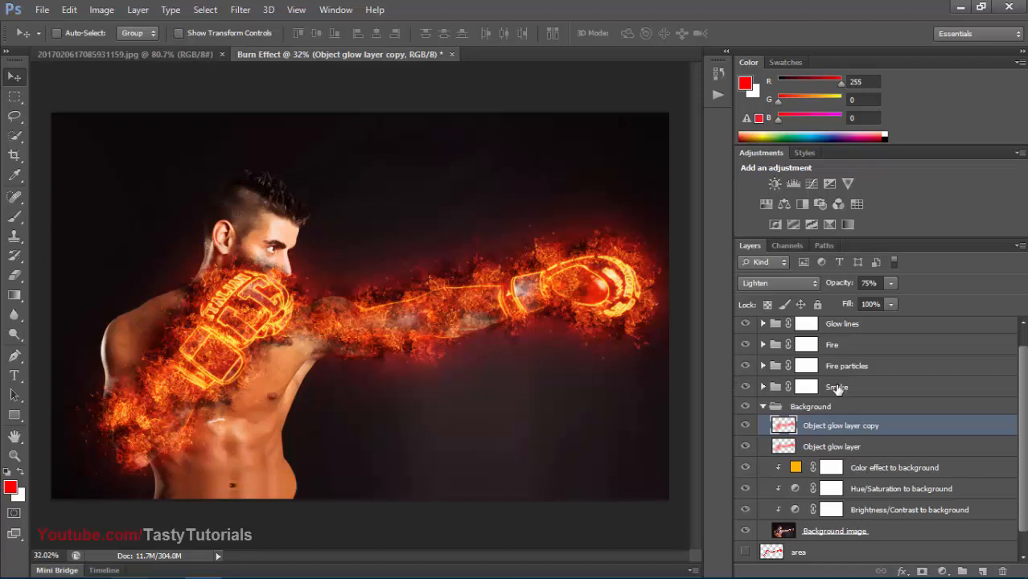
{"action": "left_click", "coordinate": [746, 426]}
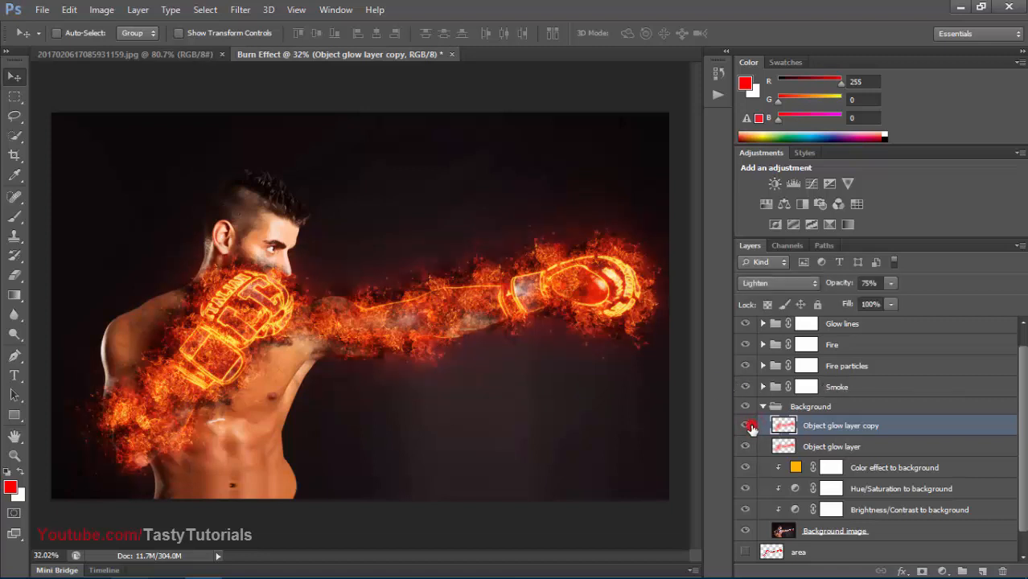
{"action": "left_click", "coordinate": [746, 426]}
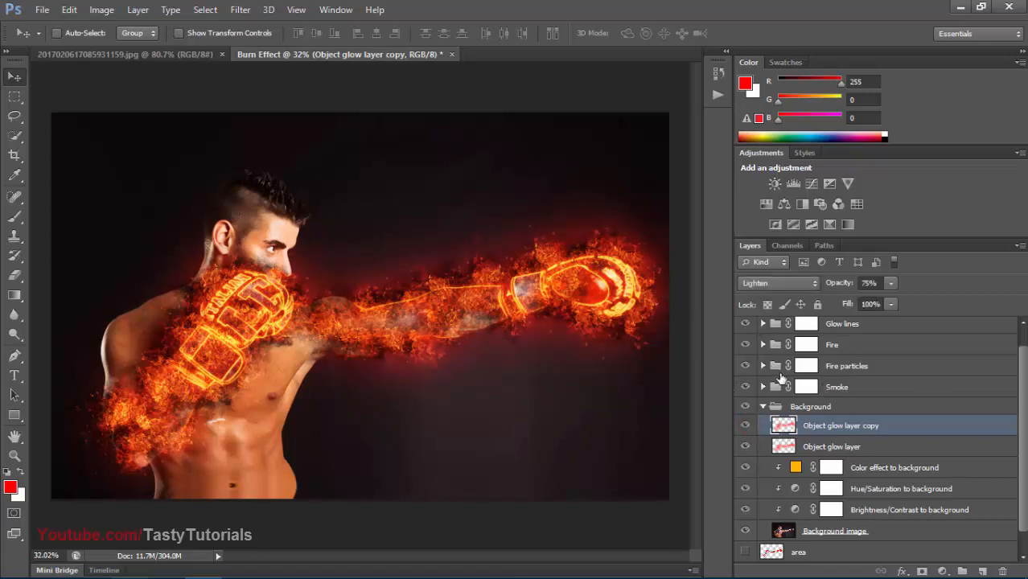
{"action": "left_click", "coordinate": [763, 408]}
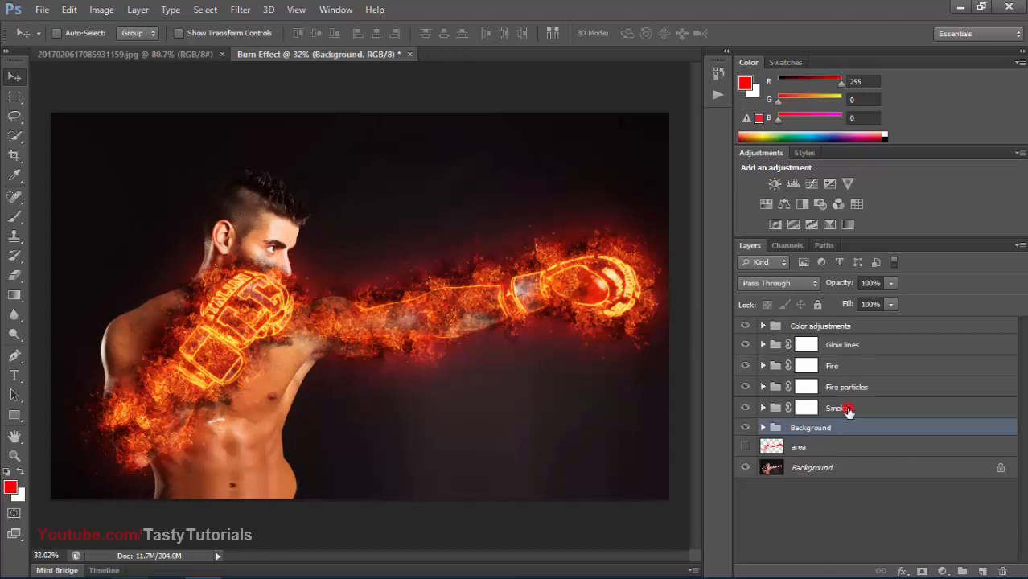
Step: Select the Smoke group and toggle its visibility to compare the image with and without smoke
{"action": "left_click", "coordinate": [848, 410]}
{"action": "left_click", "coordinate": [745, 408]}
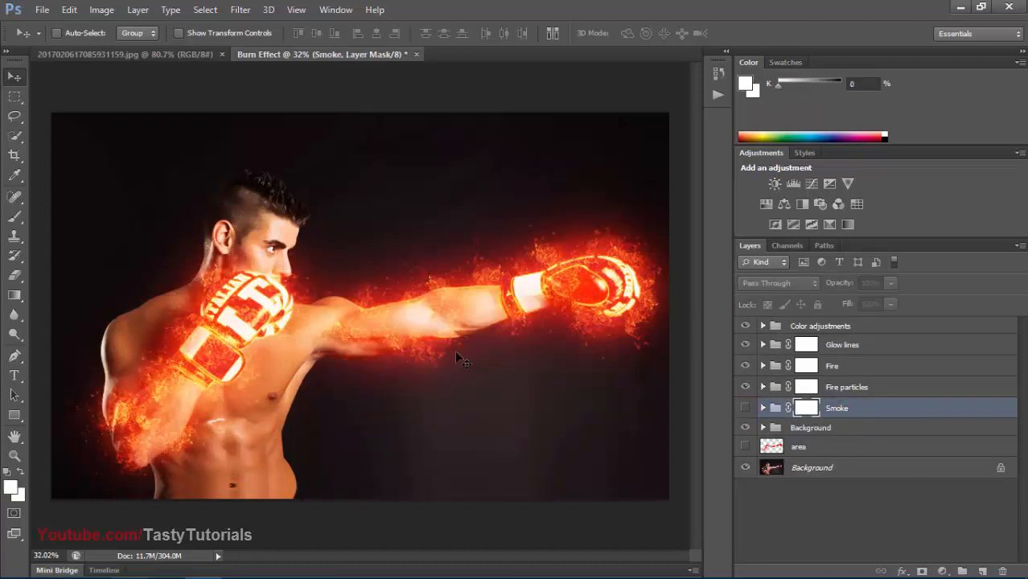
{"action": "left_click", "coordinate": [745, 408]}
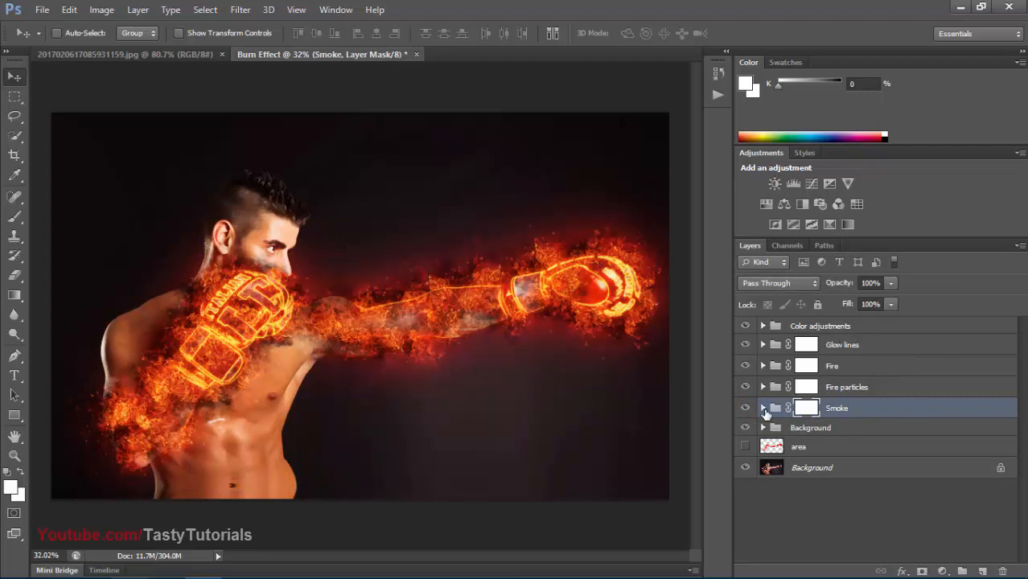
Step: Expand the Smoke group and turn on its Brightness/Contrast and Hue/Saturation adjustment layers
{"action": "left_click", "coordinate": [763, 408]}
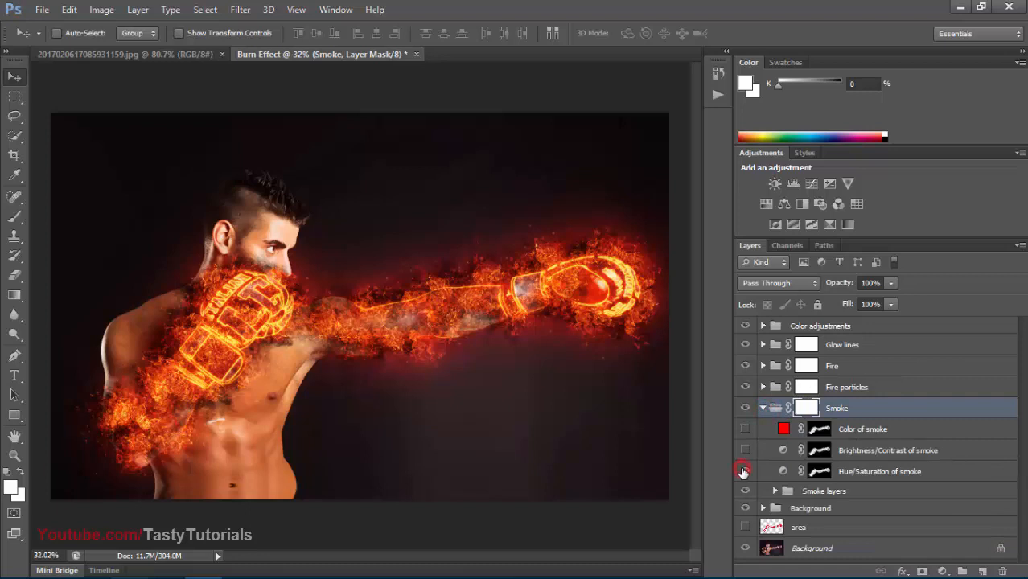
{"action": "left_click", "coordinate": [743, 471]}
{"action": "left_click", "coordinate": [745, 472]}
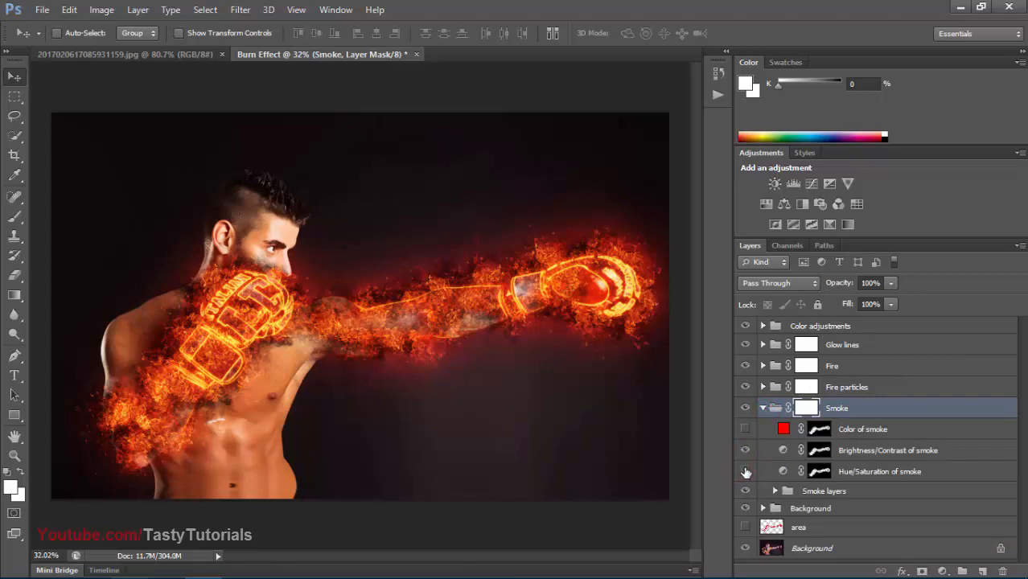
Step: Preview the Color of smoke layer and try white (ffffff) as its fill colour, discarding the change
{"action": "left_click", "coordinate": [745, 430]}
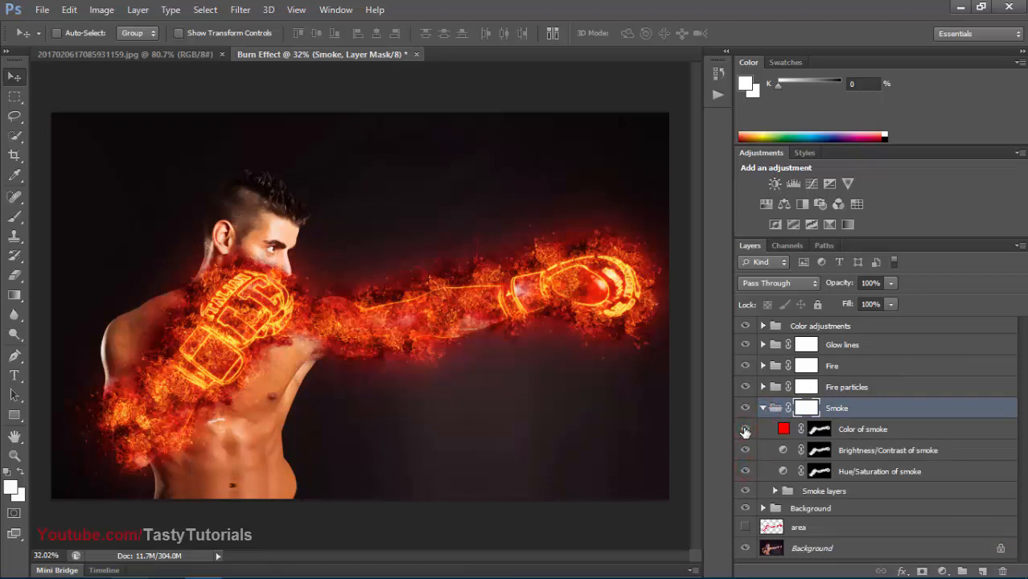
{"action": "left_click", "coordinate": [745, 431]}
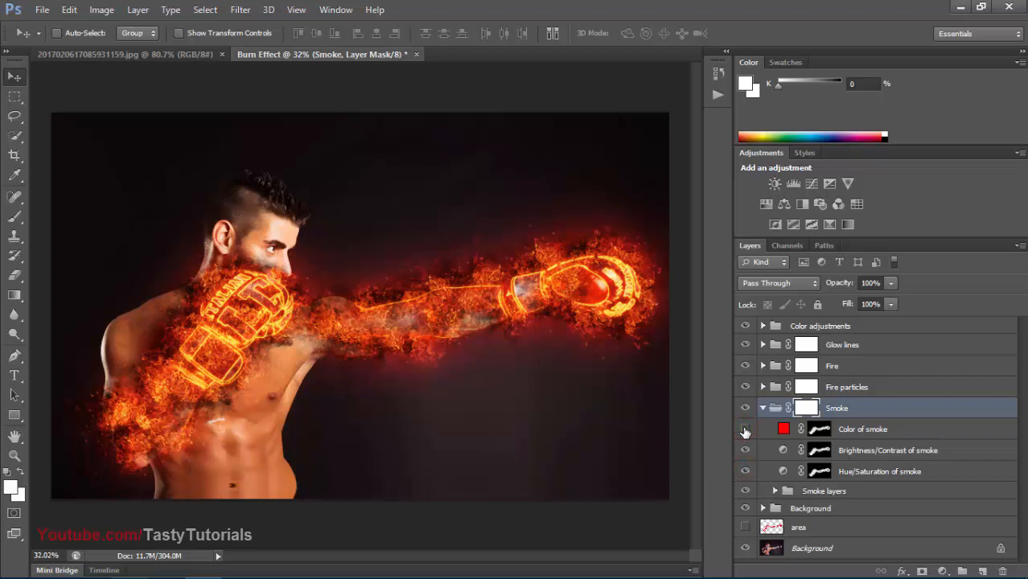
{"action": "double_click", "coordinate": [784, 429]}
{"action": "left_click_drag", "start_coordinate": [763, 200], "coordinate": [595, 95]}
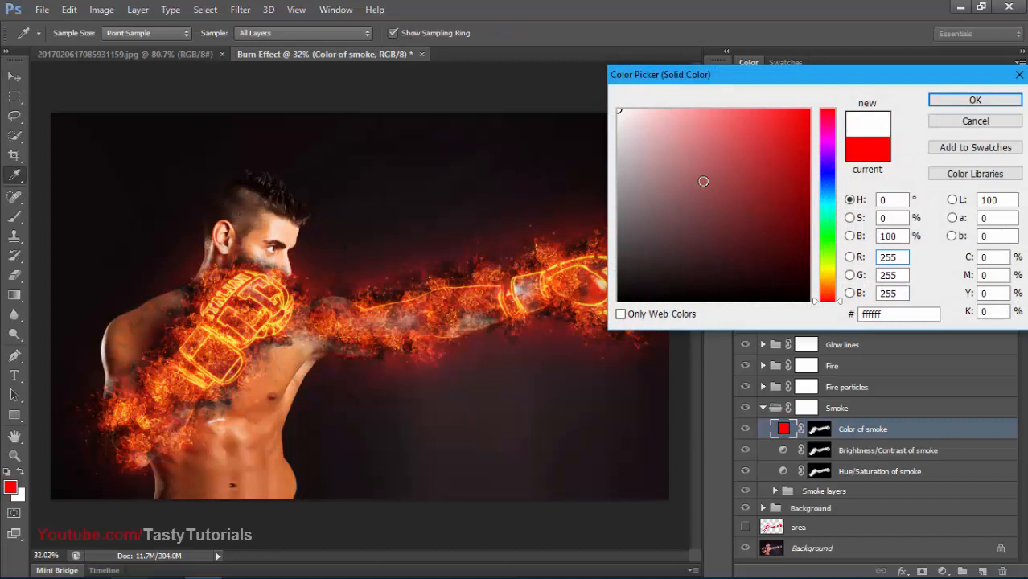
{"action": "left_click", "coordinate": [949, 119]}
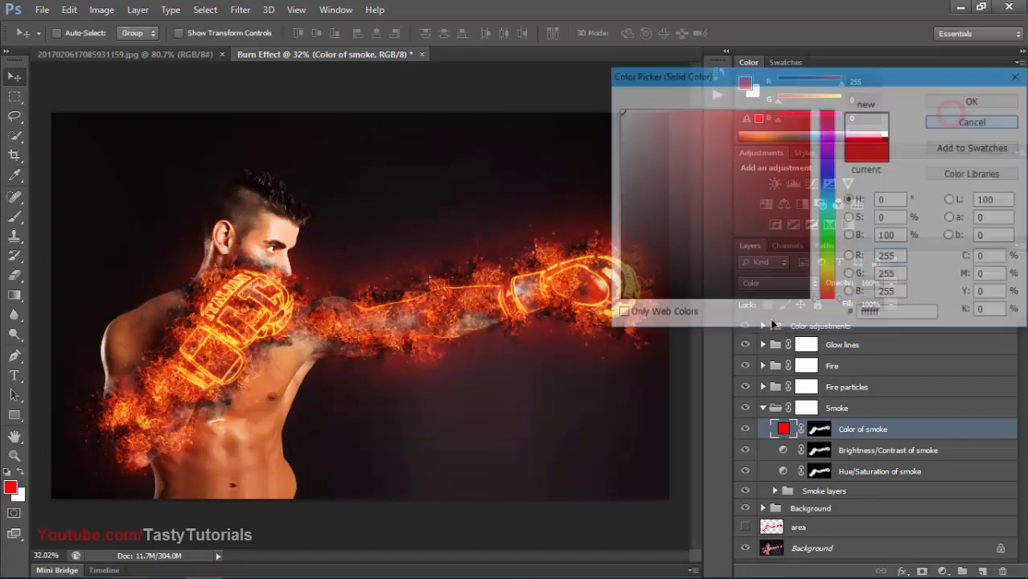
Step: Hide the Color of smoke and Brightness/Contrast of smoke layers, and collapse the Smoke group
{"action": "left_click", "coordinate": [745, 429]}
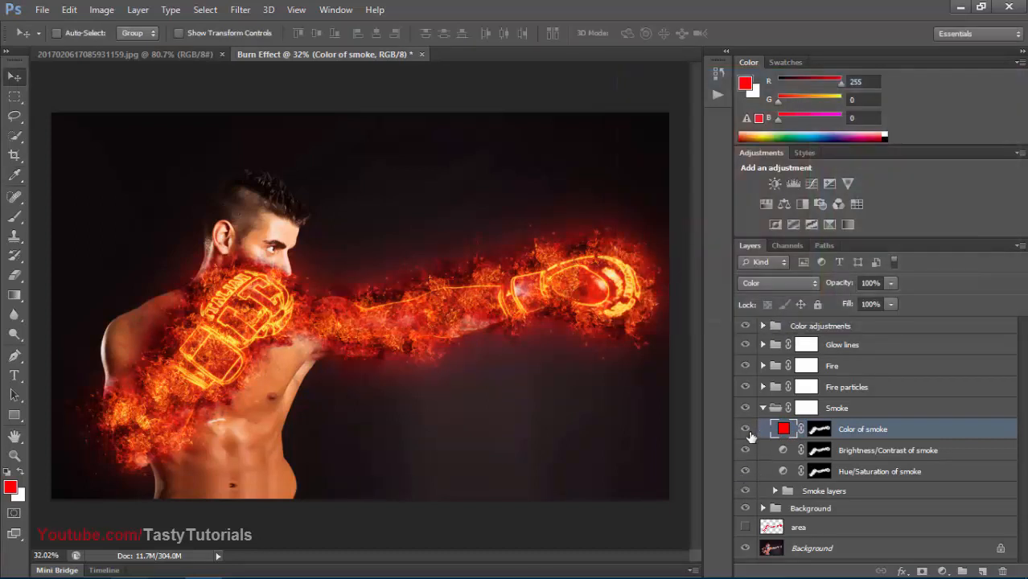
{"action": "left_click", "coordinate": [745, 450]}
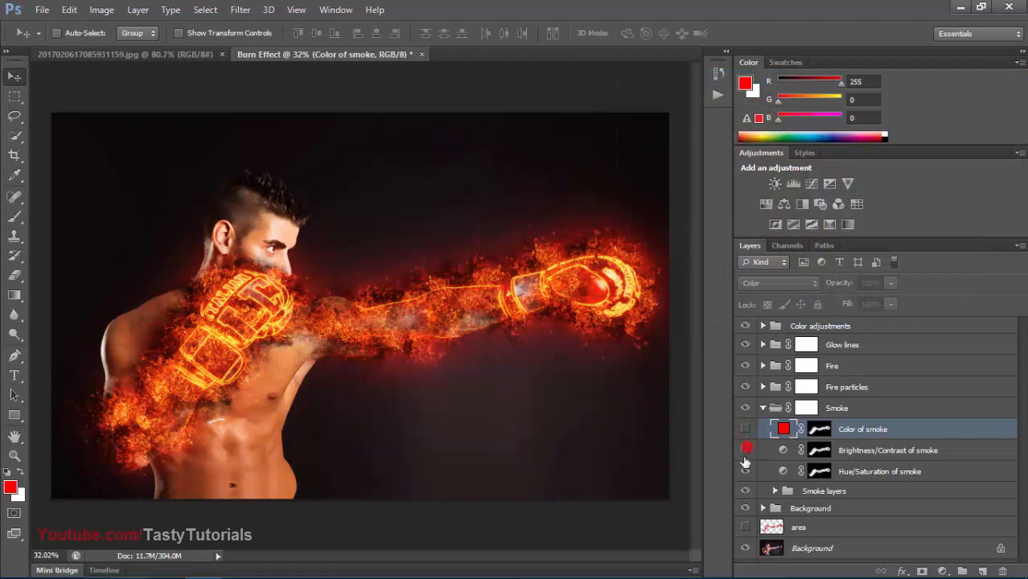
{"action": "left_click", "coordinate": [762, 408]}
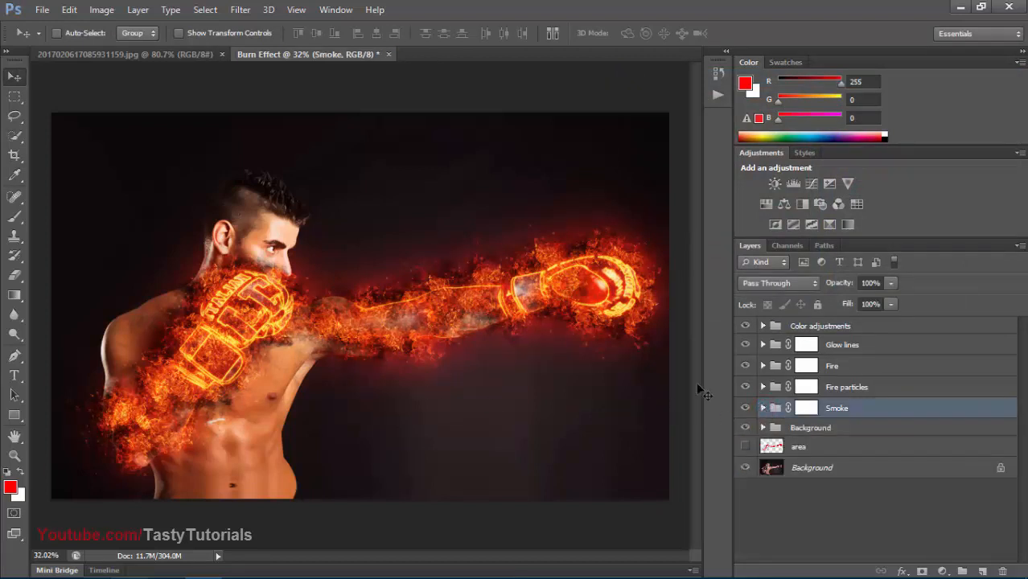
Step: Duplicate the Fire particles group and compare the image with and without the copy
{"action": "left_click", "coordinate": [746, 386]}
{"action": "left_click", "coordinate": [852, 387]}
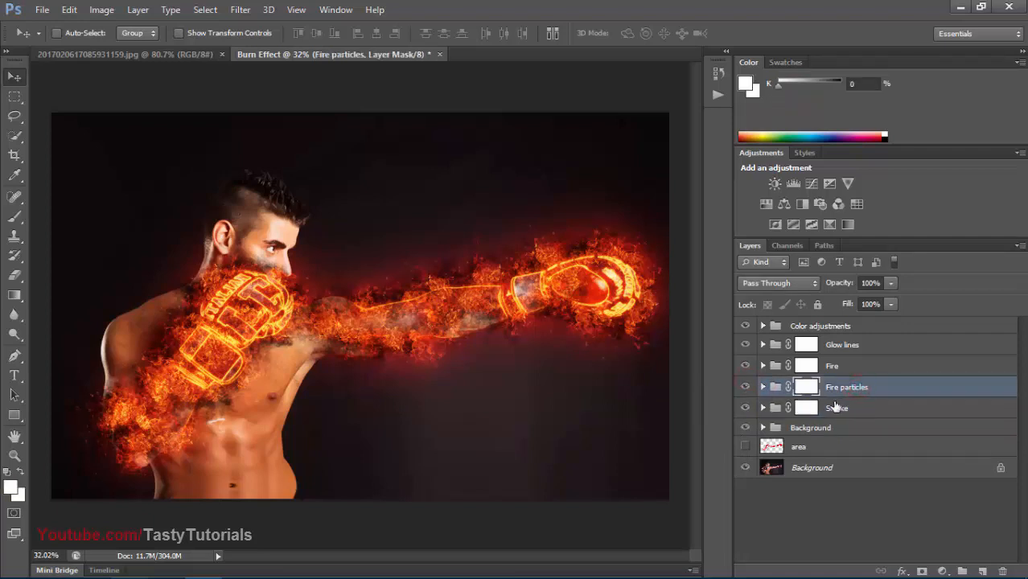
{"action": "key", "text": "ctrl+j"}
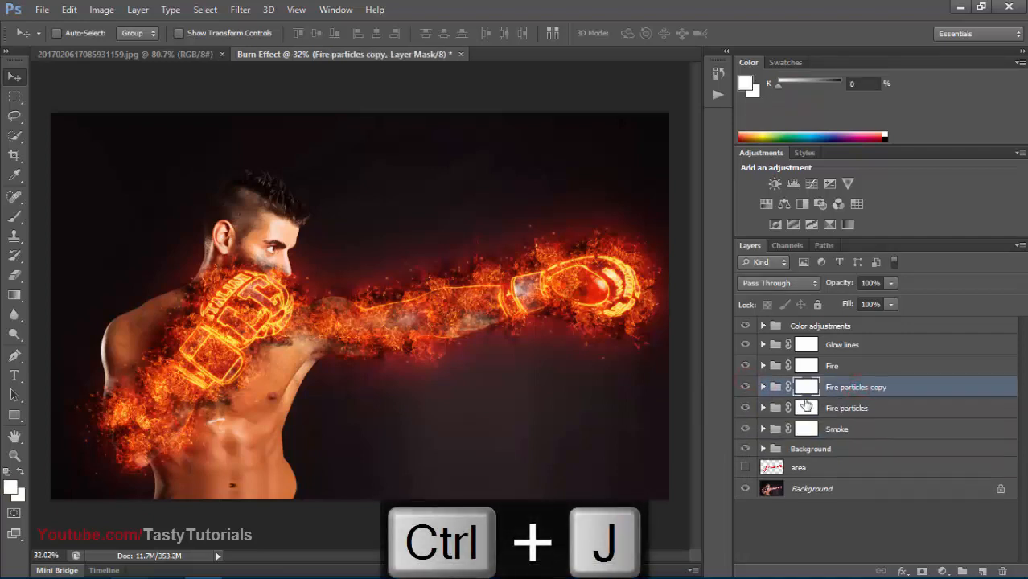
{"action": "left_click", "coordinate": [746, 387]}
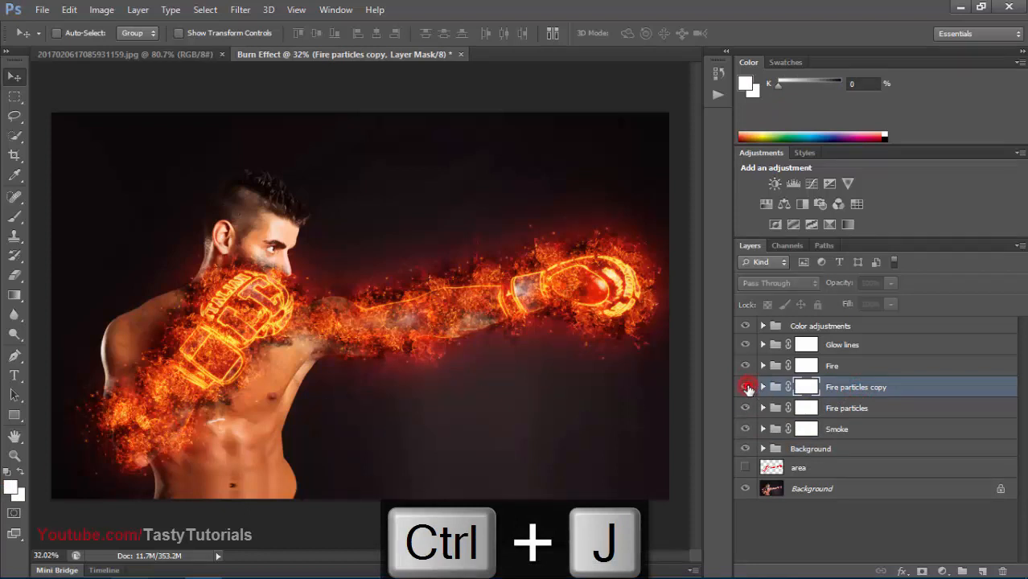
Step: Compare the image with and without the Fire group, and expand the group
{"action": "left_click", "coordinate": [867, 367]}
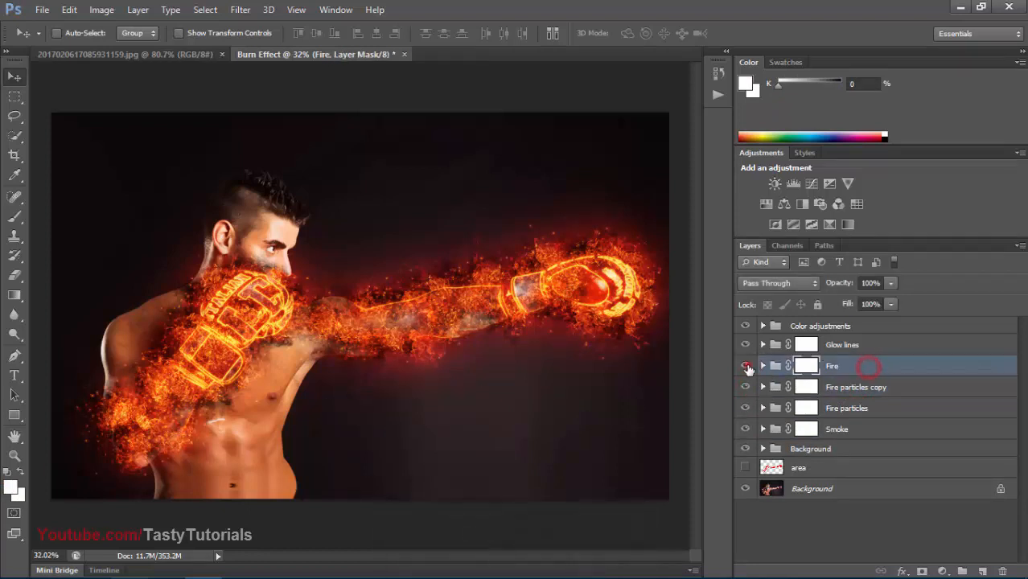
{"action": "left_click", "coordinate": [748, 367]}
{"action": "left_click", "coordinate": [747, 367]}
{"action": "left_click", "coordinate": [762, 367]}
Step: Preview the Fire group's colour, Hue/Saturation and Brightness/Contrast layers, leave them hidden, and collapse the group
{"action": "left_click", "coordinate": [740, 430]}
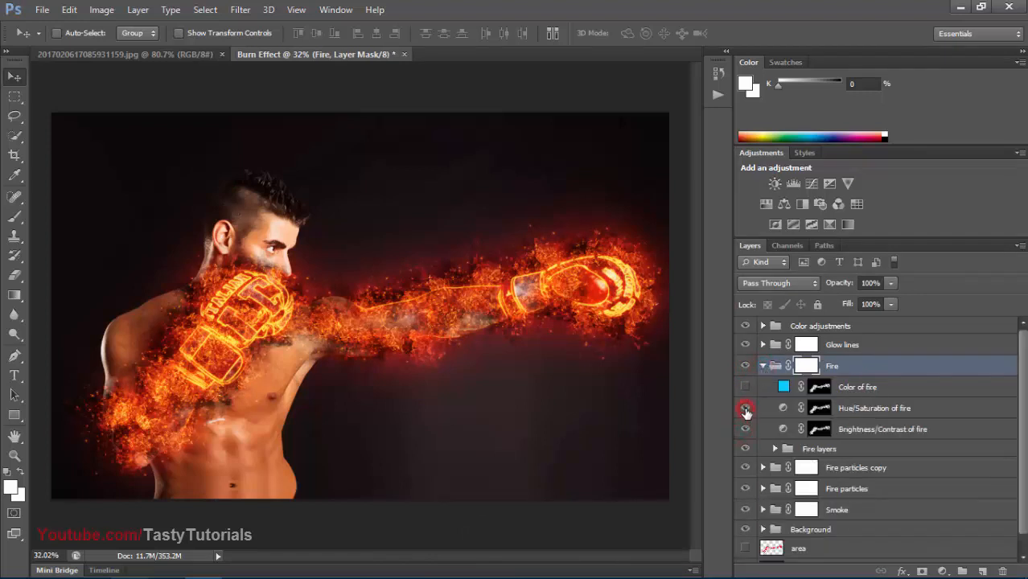
{"action": "left_click", "coordinate": [746, 389]}
{"action": "left_click", "coordinate": [746, 391]}
{"action": "mouse_move", "coordinate": [744, 430]}
{"action": "left_mouse_down"}
{"action": "mouse_move", "coordinate": [744, 442]}
{"action": "mouse_move", "coordinate": [745, 412]}
{"action": "mouse_move", "coordinate": [744, 450]}
{"action": "left_mouse_up"}
{"action": "left_click", "coordinate": [747, 448]}
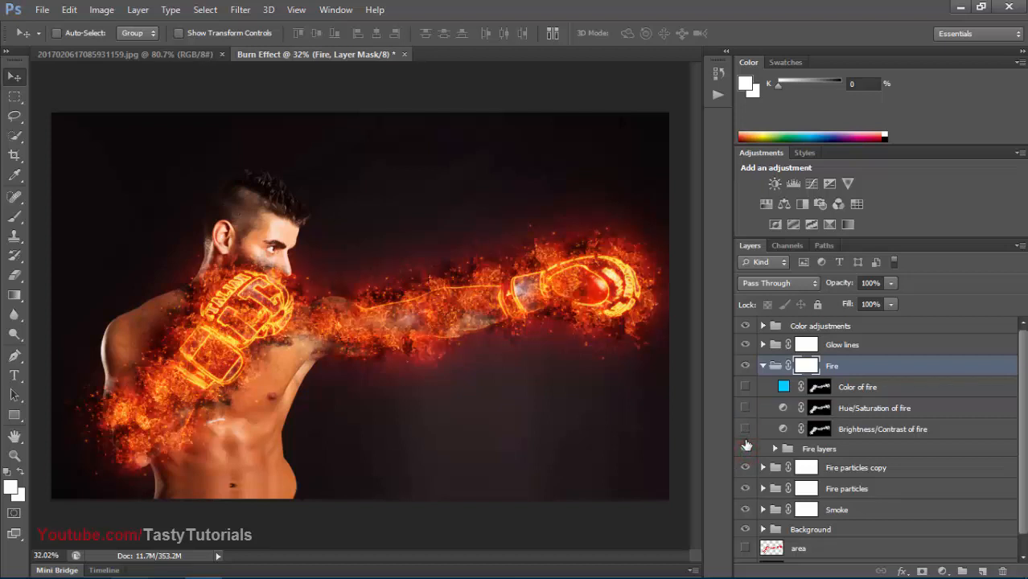
{"action": "left_click", "coordinate": [762, 366]}
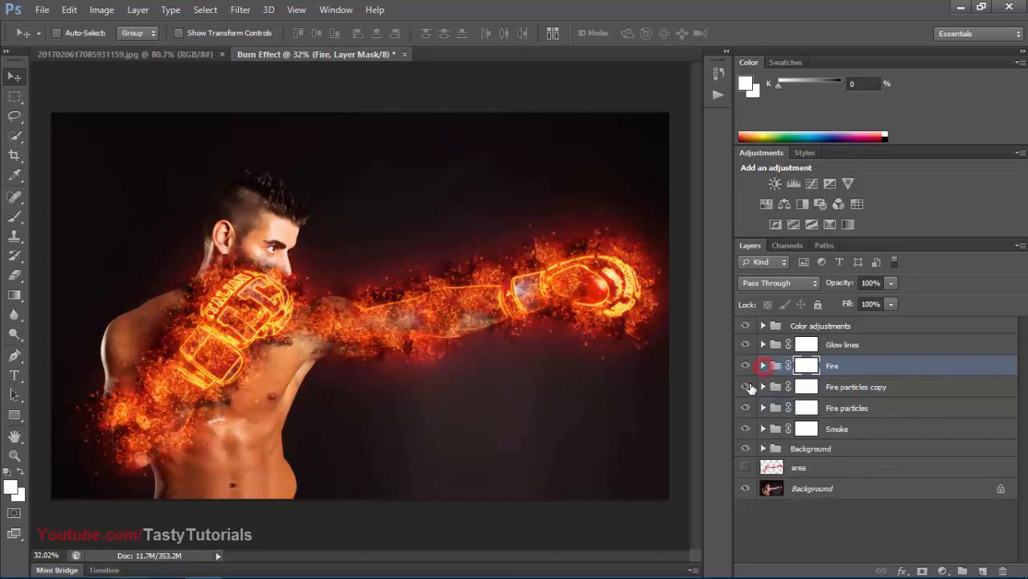
Step: Preview the Brightness/Contrast, Hue/Saturation and colour layers inside the Glow lines group, and collapse the group
{"action": "left_click", "coordinate": [847, 346]}
{"action": "left_click", "coordinate": [762, 344]}
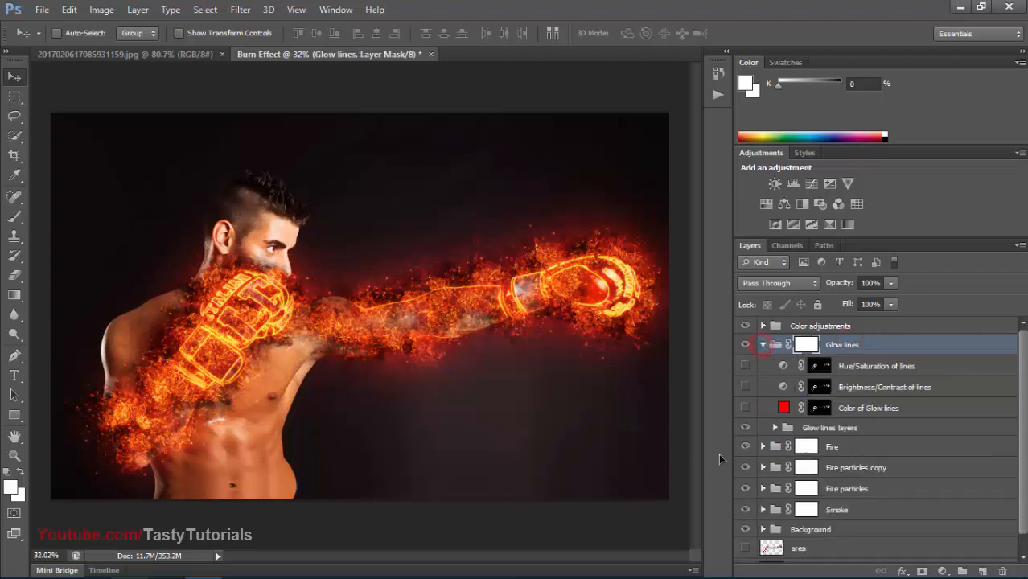
{"action": "left_click", "coordinate": [745, 387]}
{"action": "left_click", "coordinate": [745, 366]}
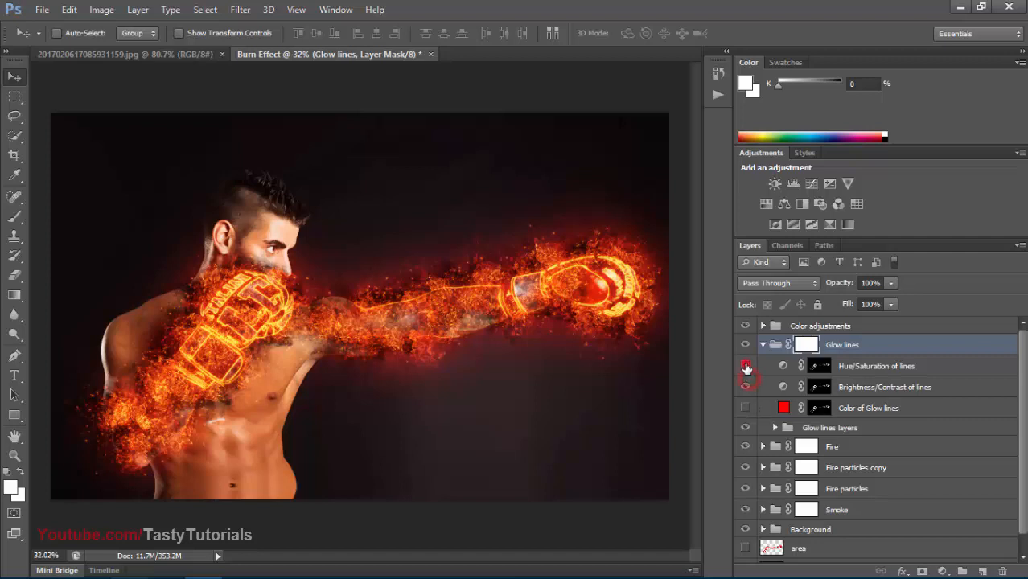
{"action": "left_click", "coordinate": [744, 408]}
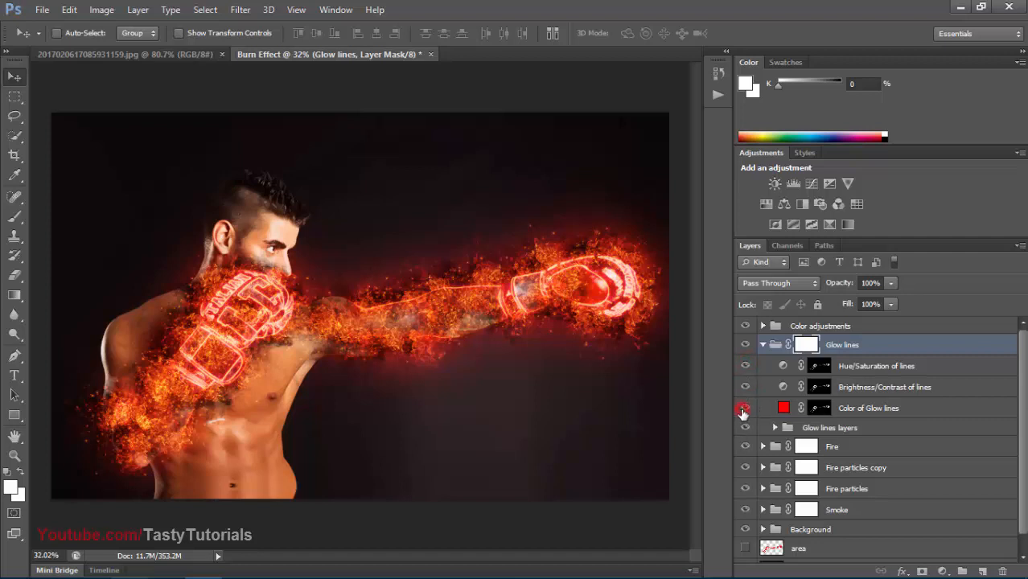
{"action": "left_click", "coordinate": [762, 345]}
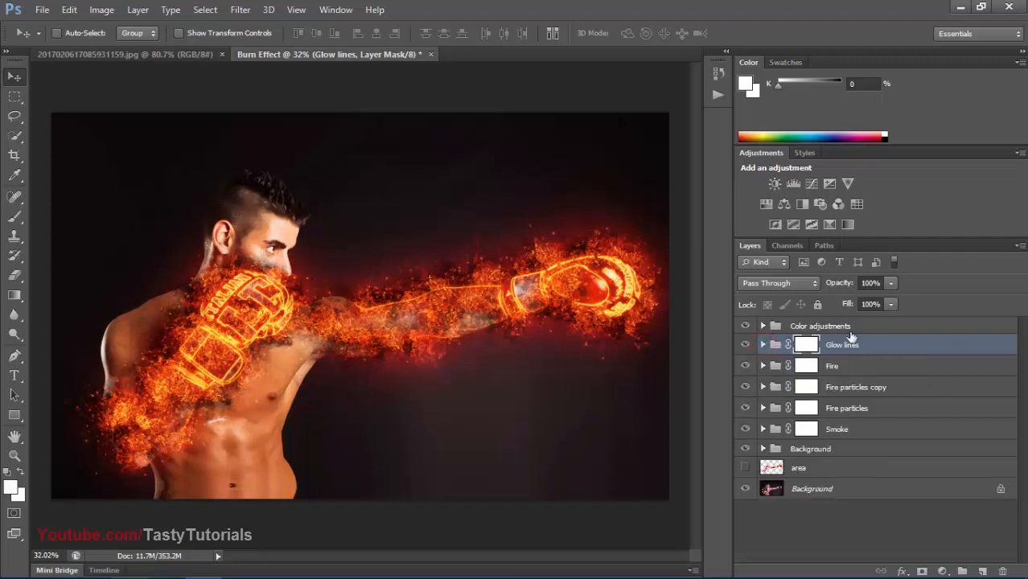
Step: Expand the Color adjustments group and preview the image with the Color Fill to all image layer turned on
{"action": "left_click", "coordinate": [761, 326]}
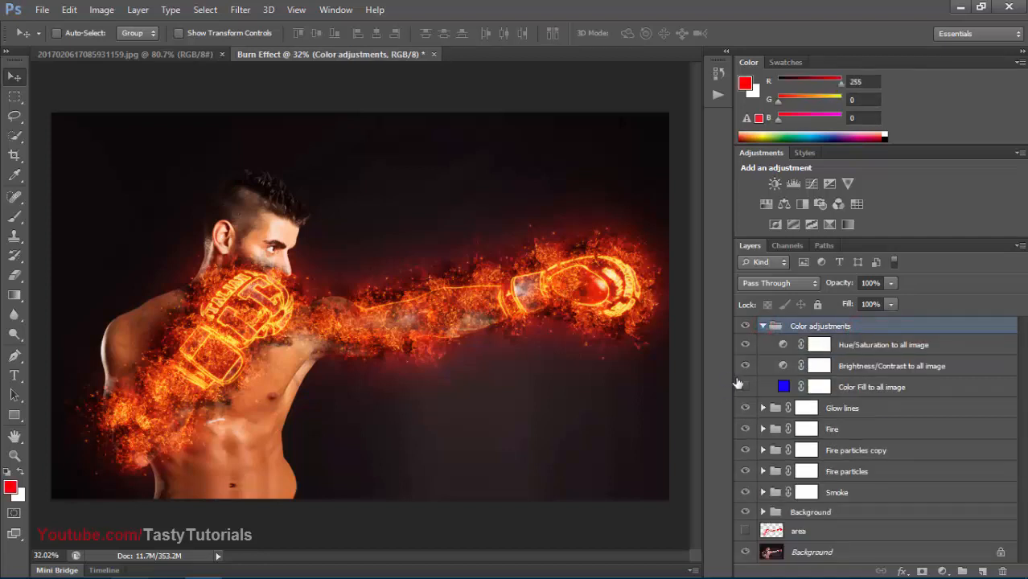
{"action": "left_click", "coordinate": [744, 388]}
{"action": "scroll", "coordinate": [394, 380], "scroll_direction": "down", "scroll_amount": 2}
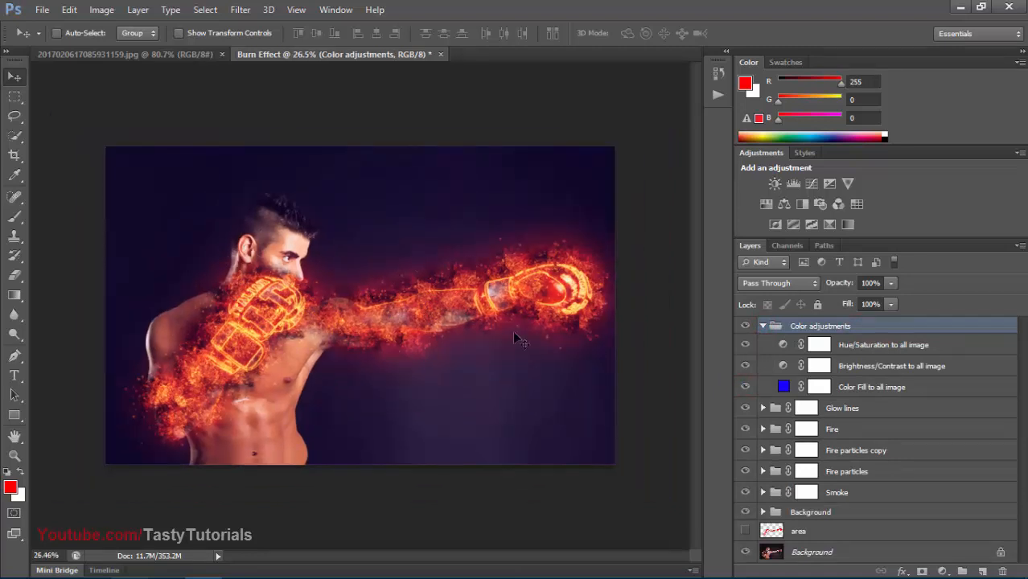
{"action": "scroll", "coordinate": [521, 354], "scroll_direction": "up", "scroll_amount": 2}
Step: Try orange (ff7e00) as the colour of the Color Fill to all image layer, discarding the change
{"action": "double_click", "coordinate": [786, 386]}
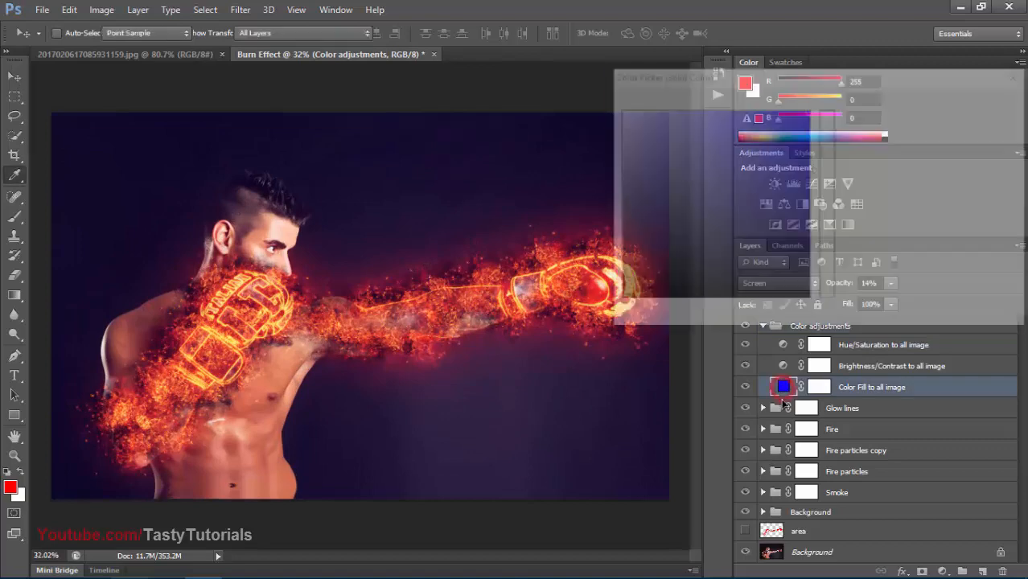
{"action": "left_click_drag", "start_coordinate": [836, 278], "coordinate": [833, 285]}
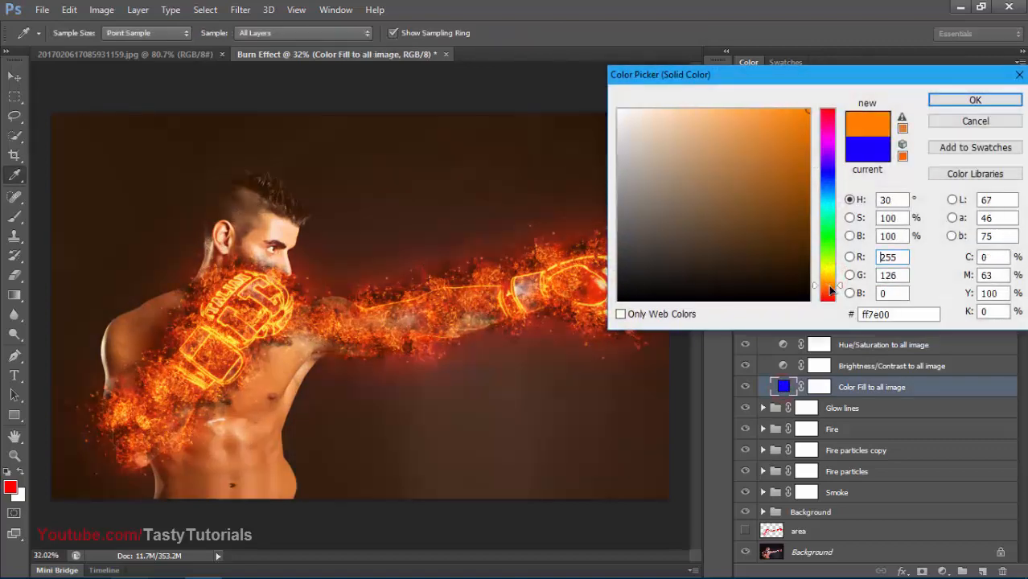
{"action": "left_click", "coordinate": [975, 121]}
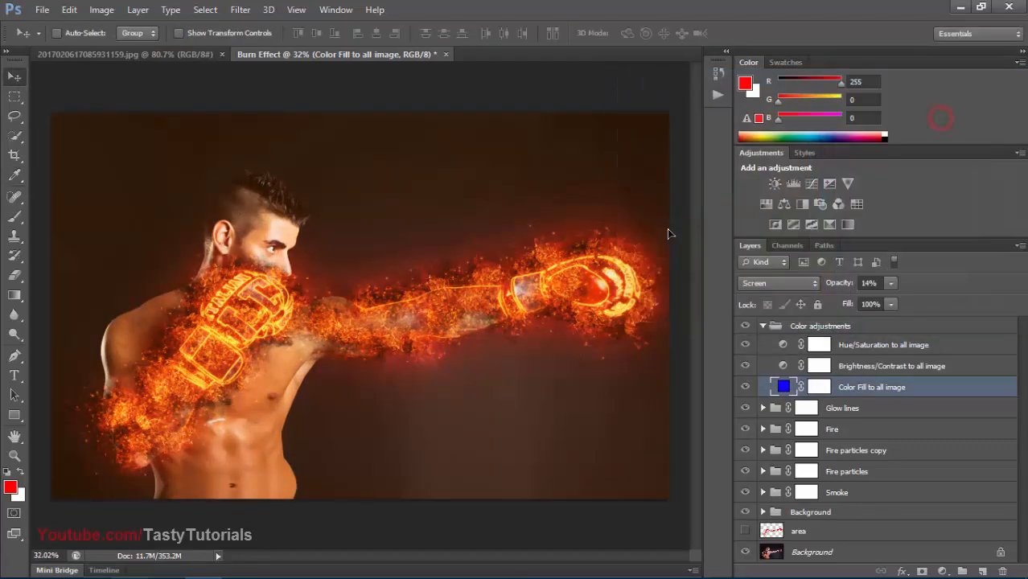
{"action": "scroll", "coordinate": [667, 229], "scroll_direction": "down", "scroll_amount": 1}
Step: Hide the Color Fill to all image layer, collapse the Color adjustments group and clear the layer selection
{"action": "left_click", "coordinate": [744, 386]}
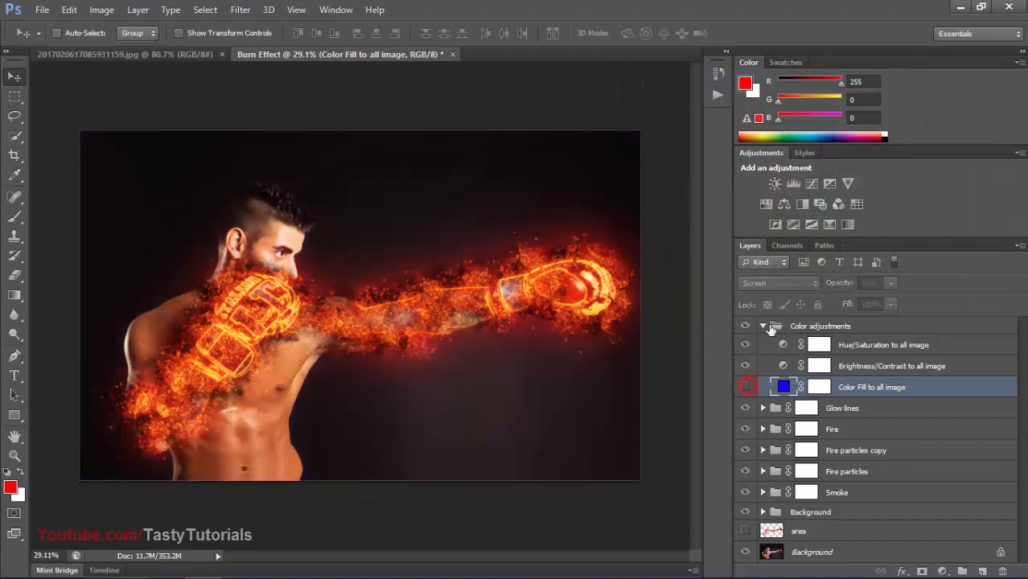
{"action": "left_click", "coordinate": [762, 325]}
{"action": "left_click", "coordinate": [828, 553]}
{"action": "scroll", "coordinate": [342, 258], "scroll_direction": "down", "scroll_amount": 1}
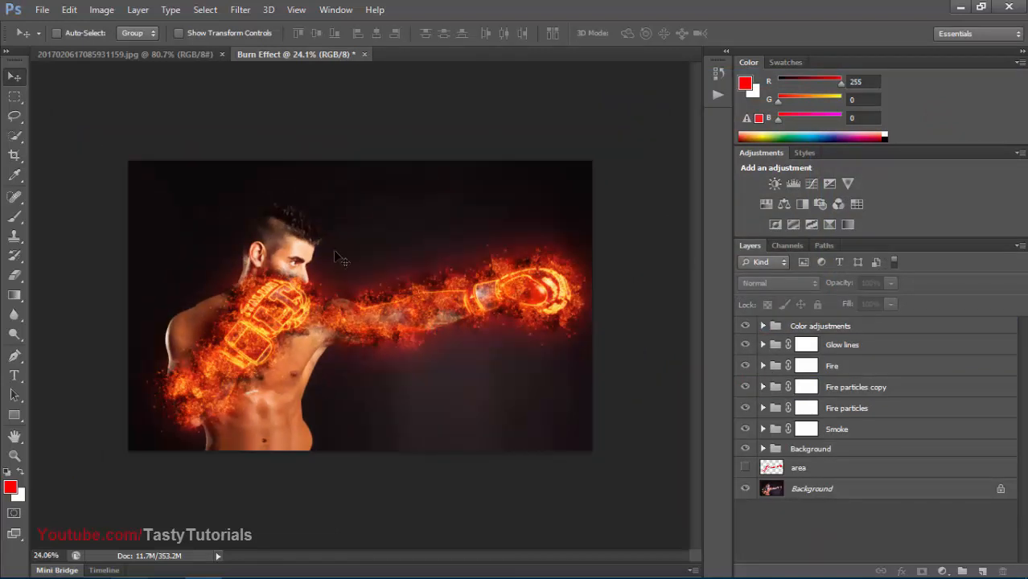
{"action": "left_click", "coordinate": [941, 570]}
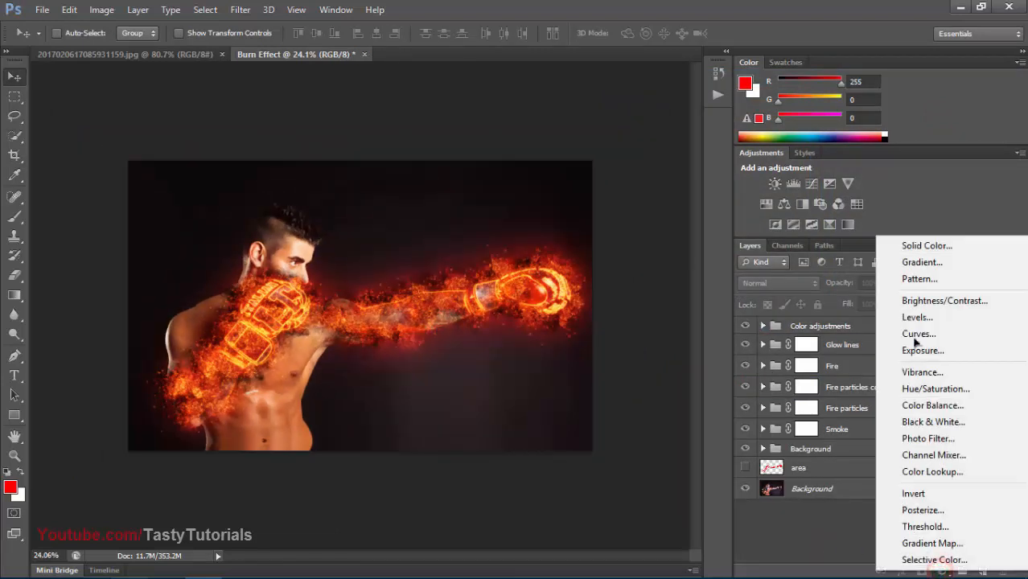
{"action": "left_click", "coordinate": [922, 261]}
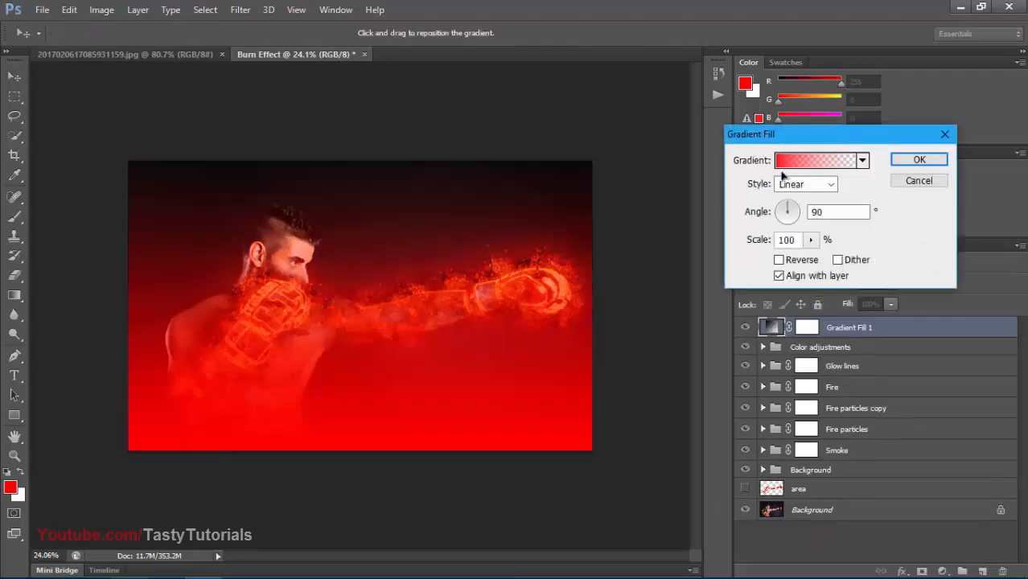
{"action": "left_click", "coordinate": [862, 164]}
{"action": "left_click", "coordinate": [794, 193]}
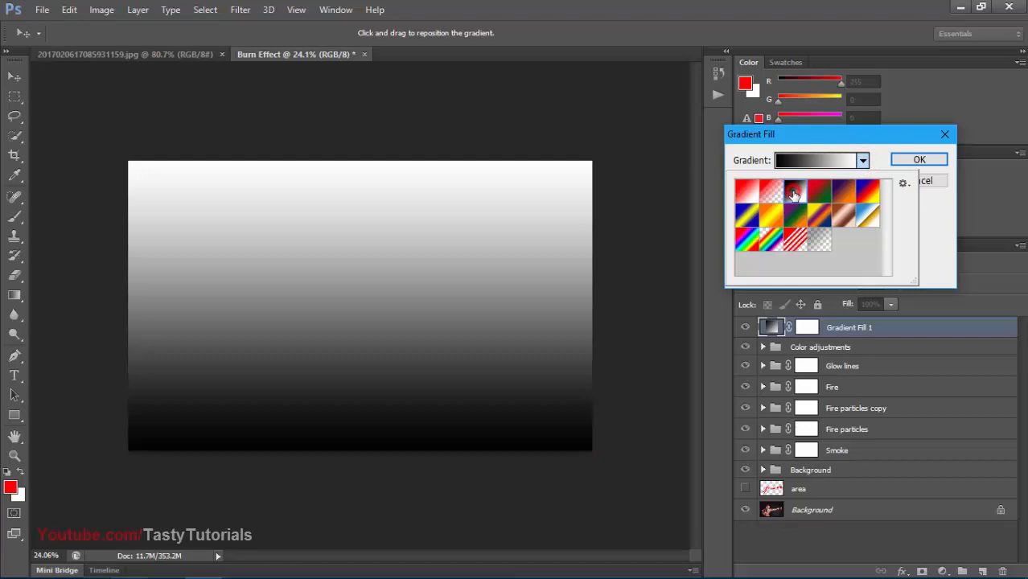
{"action": "left_click", "coordinate": [888, 144]}
{"action": "left_click", "coordinate": [918, 178]}
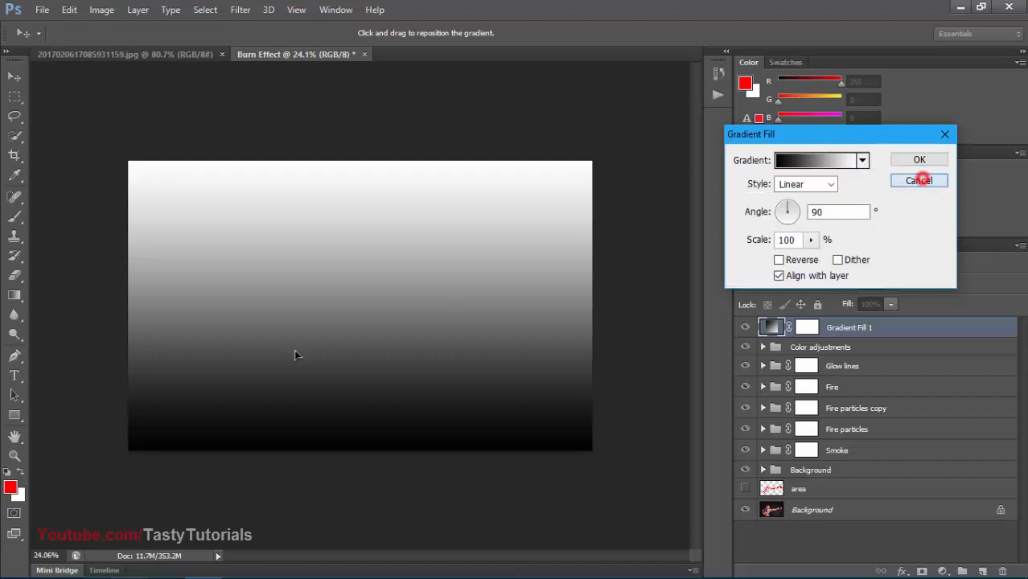
Step: Reset the default colours and add a Gradient Fill layer fading from black to transparent, with Radial style, Reverse on and angle 0°
{"action": "left_click", "coordinate": [8, 472]}
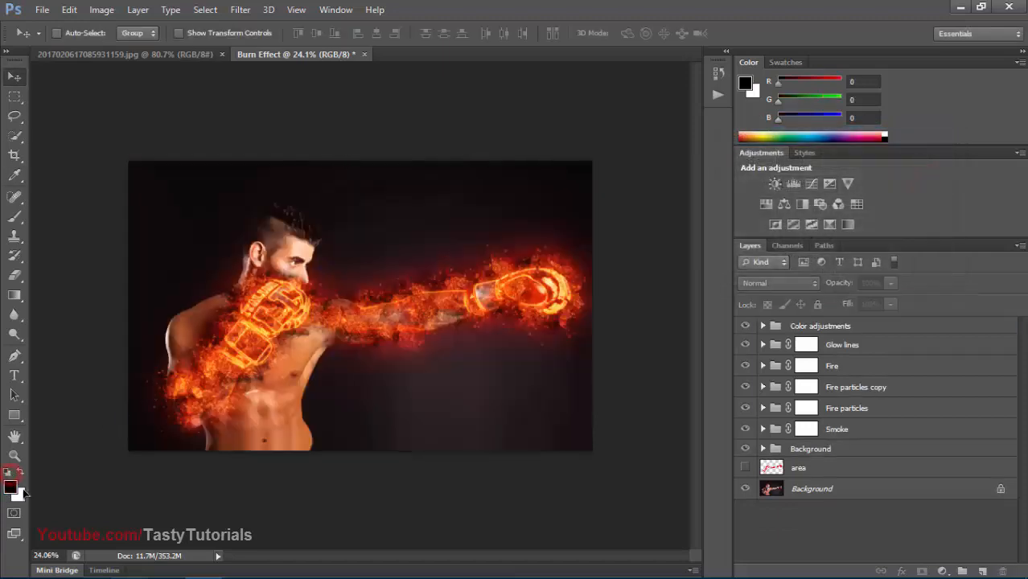
{"action": "left_click", "coordinate": [942, 570]}
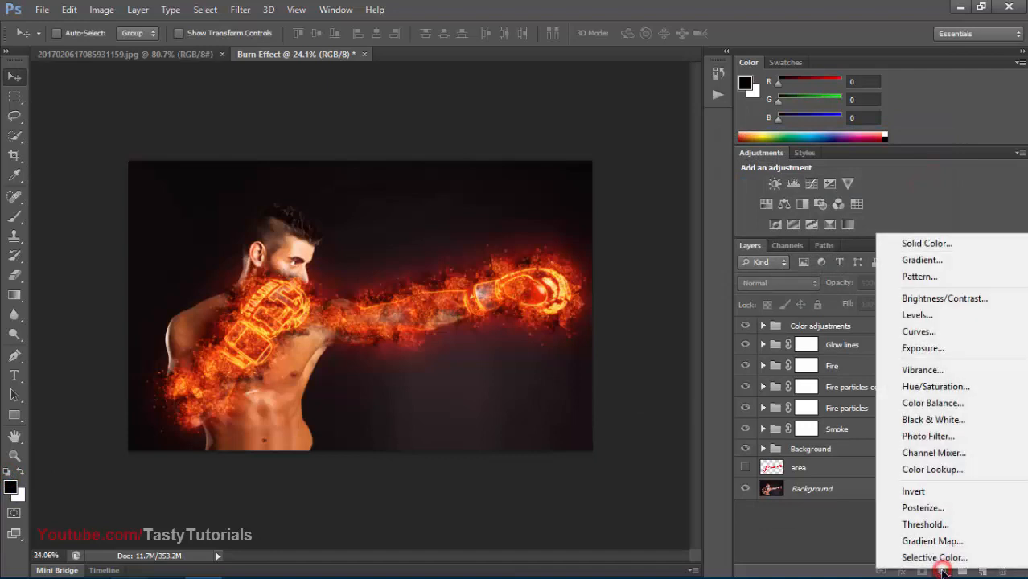
{"action": "left_click", "coordinate": [919, 260]}
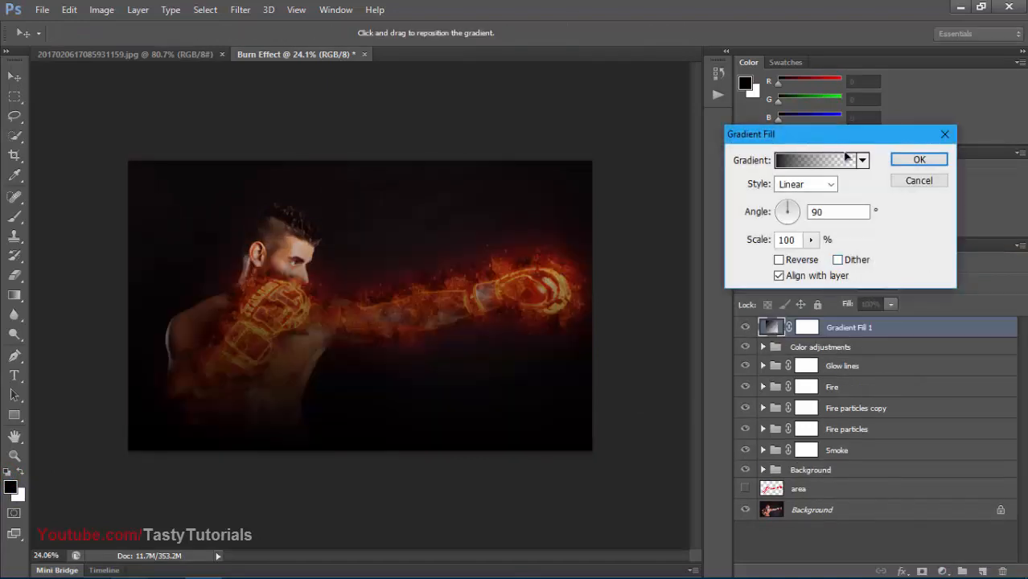
{"action": "left_click", "coordinate": [800, 184]}
{"action": "left_click", "coordinate": [789, 209]}
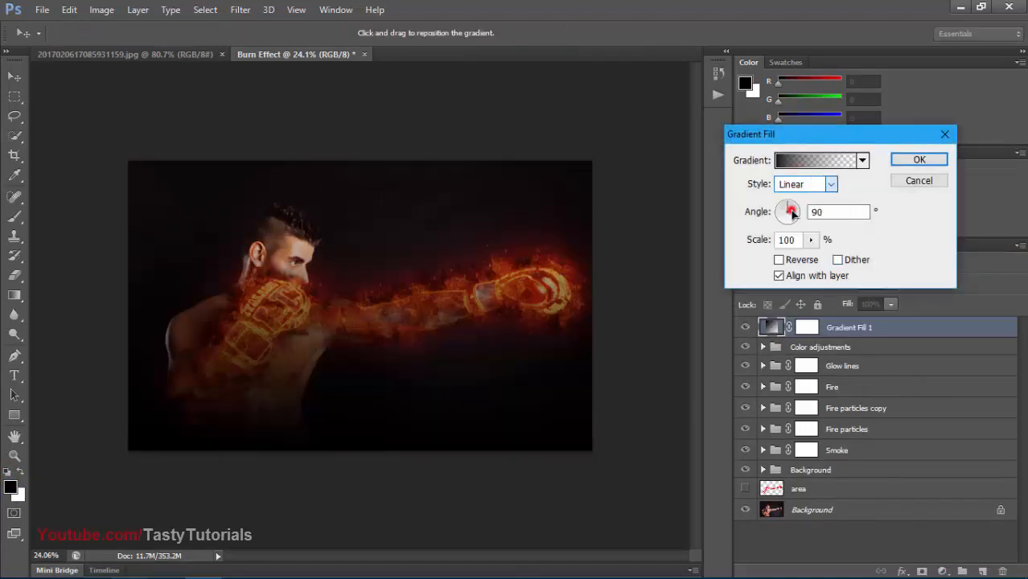
{"action": "left_click", "coordinate": [784, 258]}
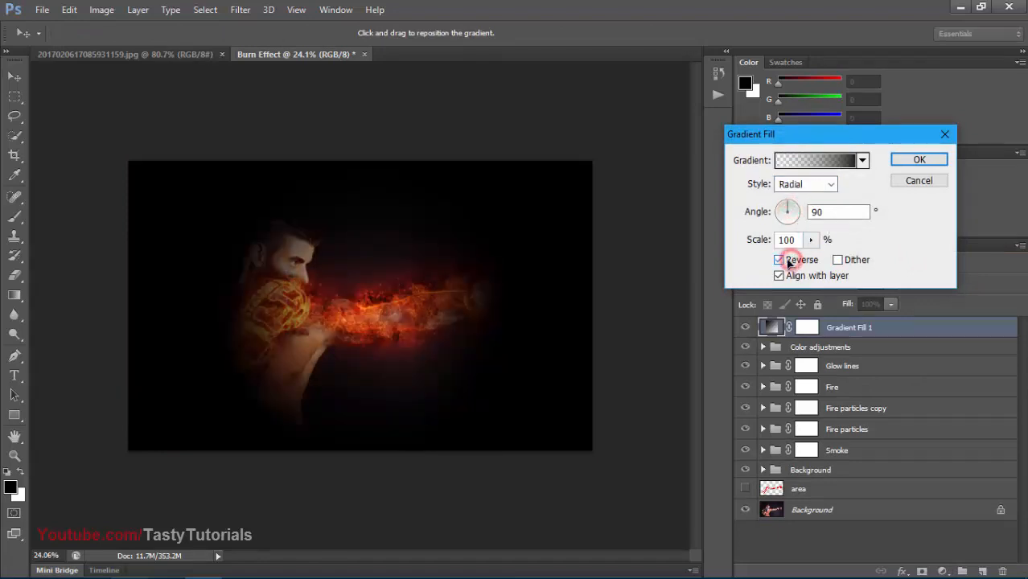
{"action": "left_click", "coordinate": [793, 209]}
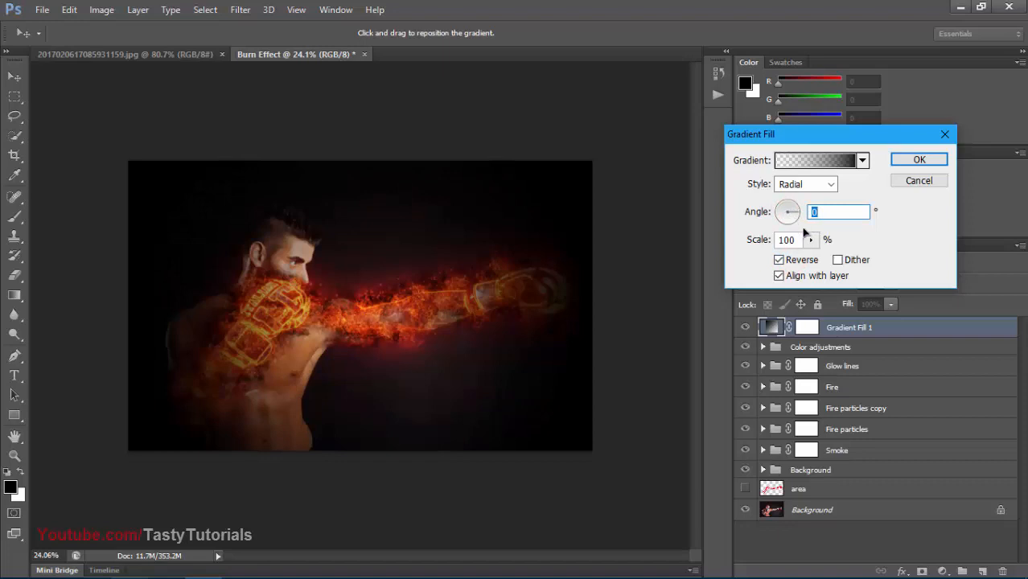
Step: Scale the radial gradient to 357%, reposition it on the canvas, apply it and compare the image with and without the fill
{"action": "left_click", "coordinate": [810, 239]}
{"action": "left_click_drag", "start_coordinate": [809, 263], "coordinate": [831, 259]}
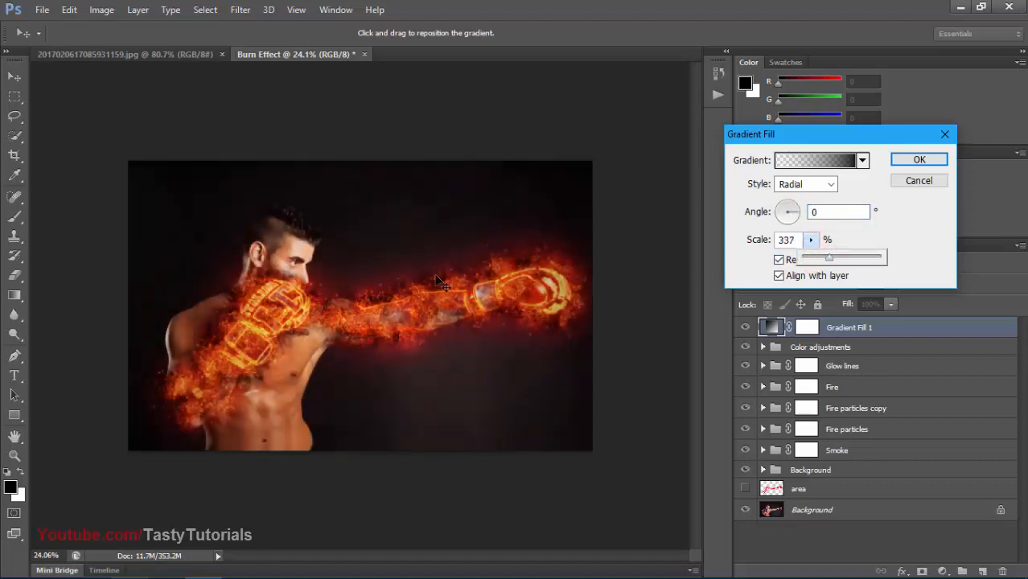
{"action": "left_click", "coordinate": [385, 284]}
{"action": "left_click_drag", "start_coordinate": [441, 260], "coordinate": [509, 239]}
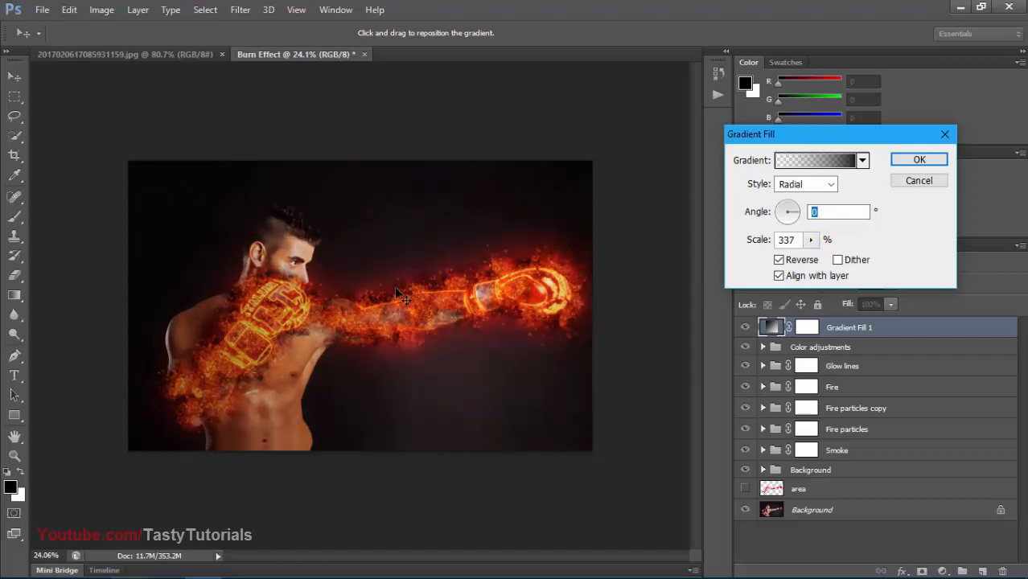
{"action": "left_click_drag", "start_coordinate": [395, 289], "coordinate": [480, 251]}
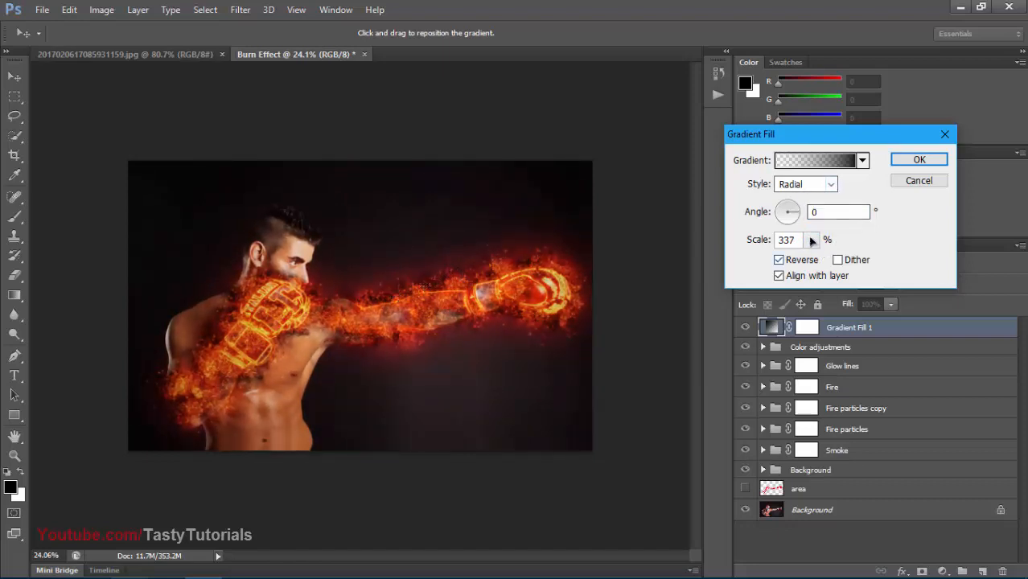
{"action": "left_click_drag", "start_coordinate": [810, 239], "coordinate": [817, 264]}
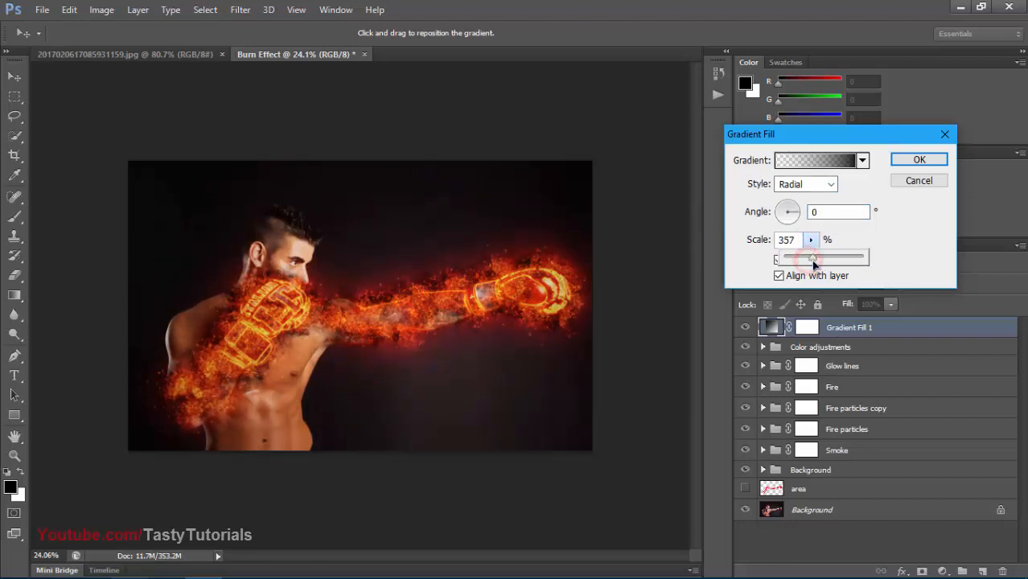
{"action": "left_click", "coordinate": [919, 159]}
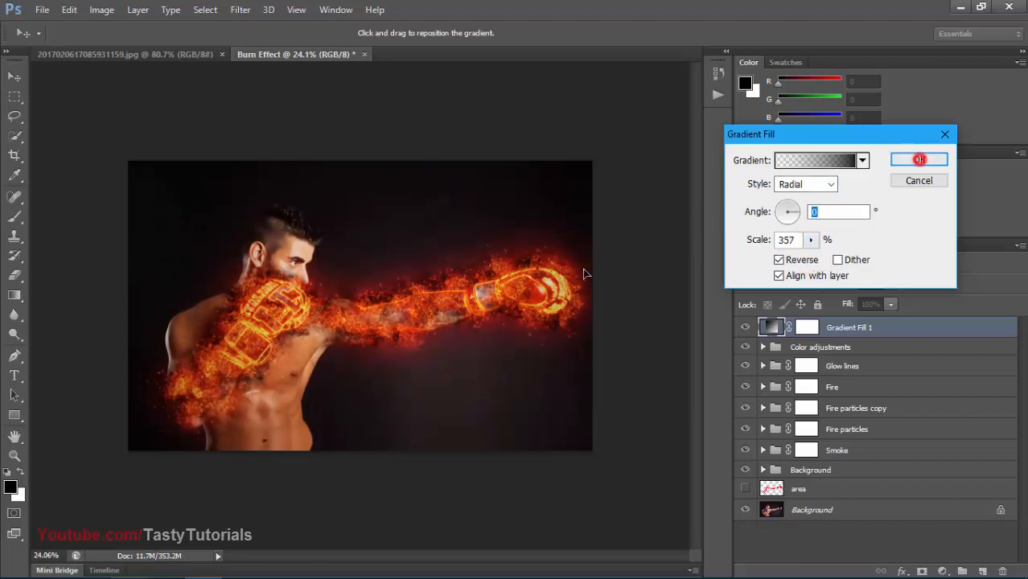
{"action": "left_click", "coordinate": [744, 326]}
{"action": "left_click", "coordinate": [745, 326]}
Step: Recolour the opaque black end of the Gradient Fill 1 gradient to dark orange and apply the change
{"action": "left_click", "coordinate": [770, 324]}
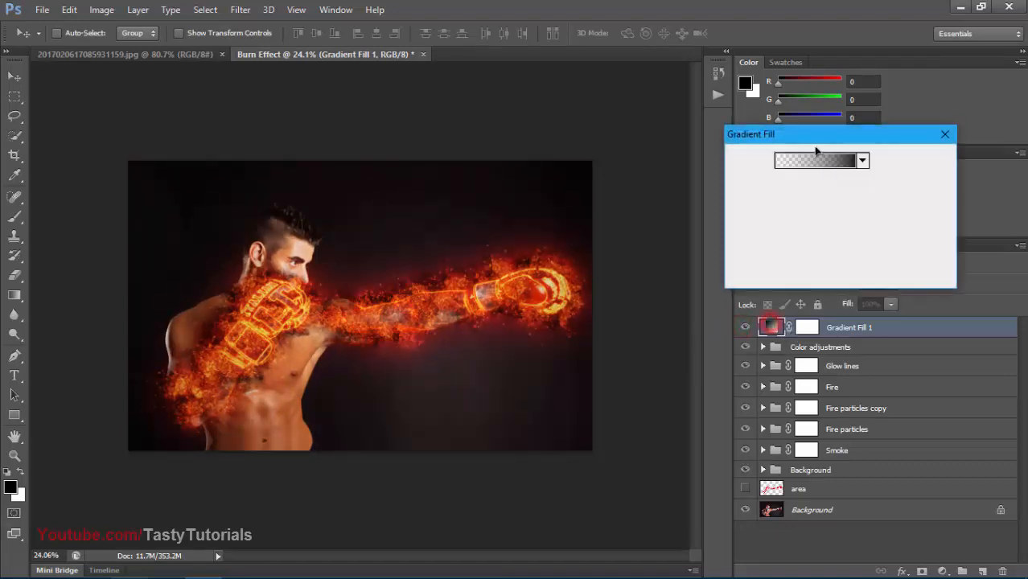
{"action": "left_click", "coordinate": [820, 160]}
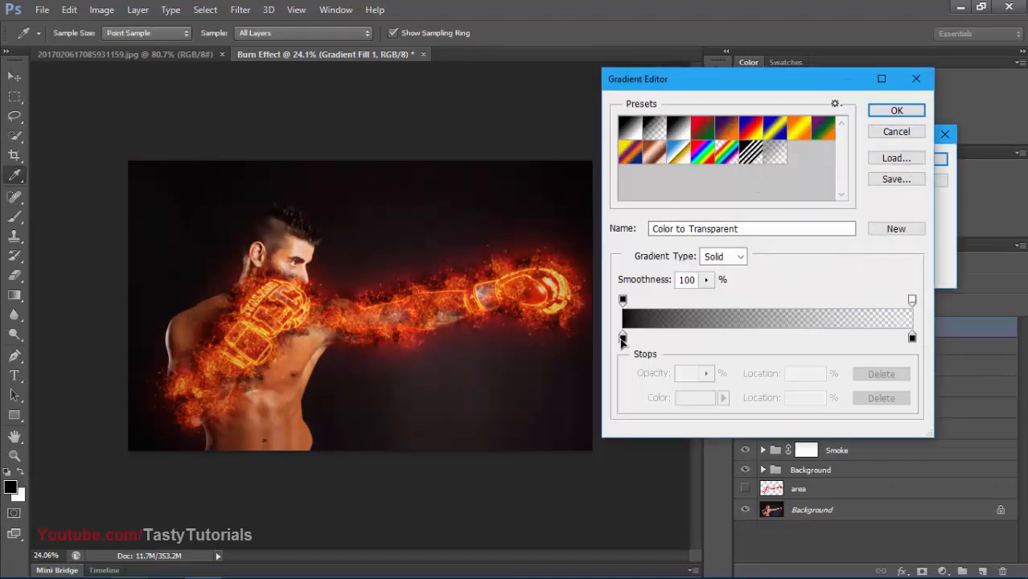
{"action": "left_click", "coordinate": [622, 337]}
{"action": "double_click", "coordinate": [622, 337]}
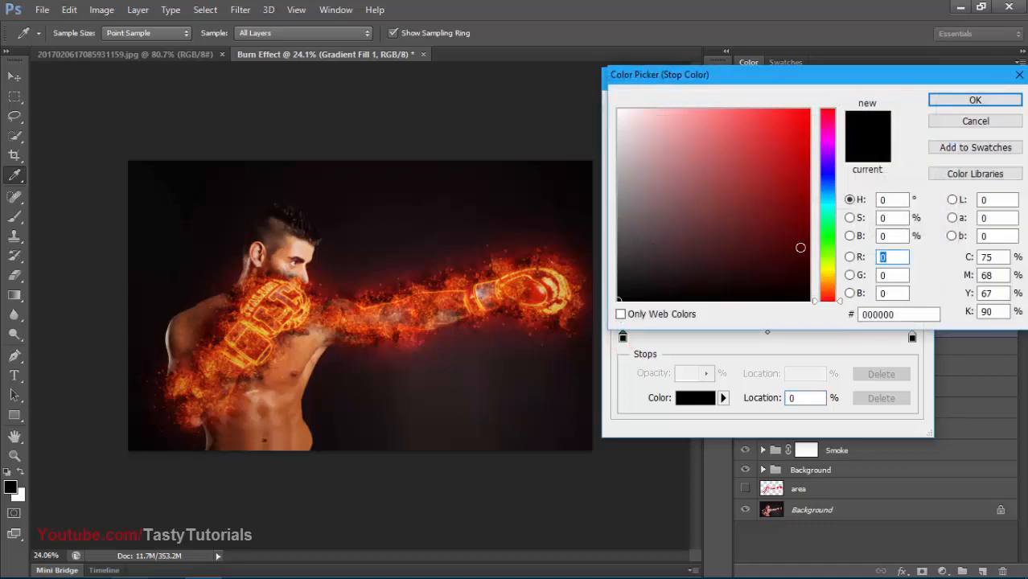
{"action": "left_click_drag", "start_coordinate": [828, 265], "coordinate": [829, 292]}
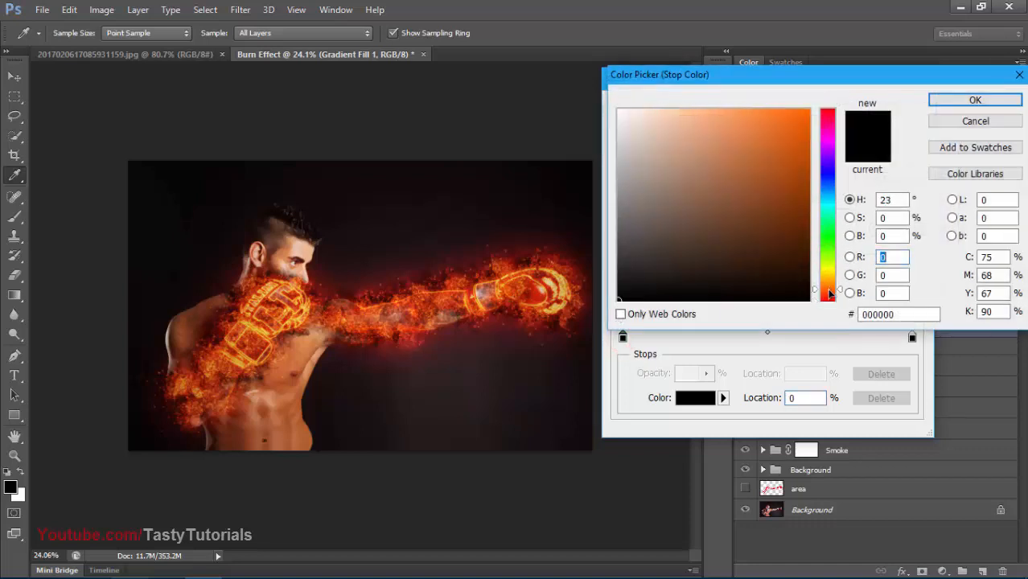
{"action": "left_click_drag", "start_coordinate": [804, 112], "coordinate": [830, 110]}
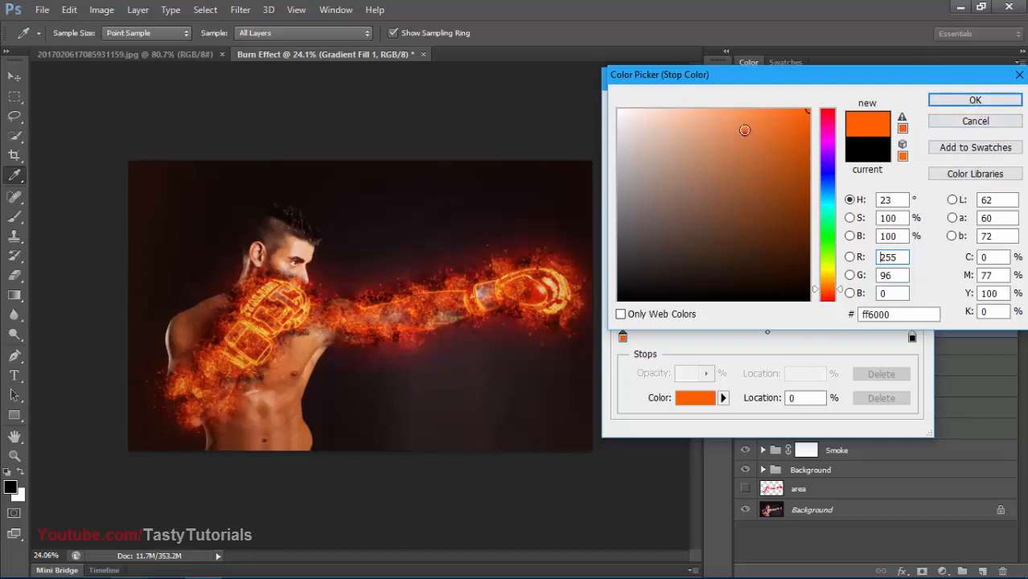
{"action": "left_click", "coordinate": [744, 110]}
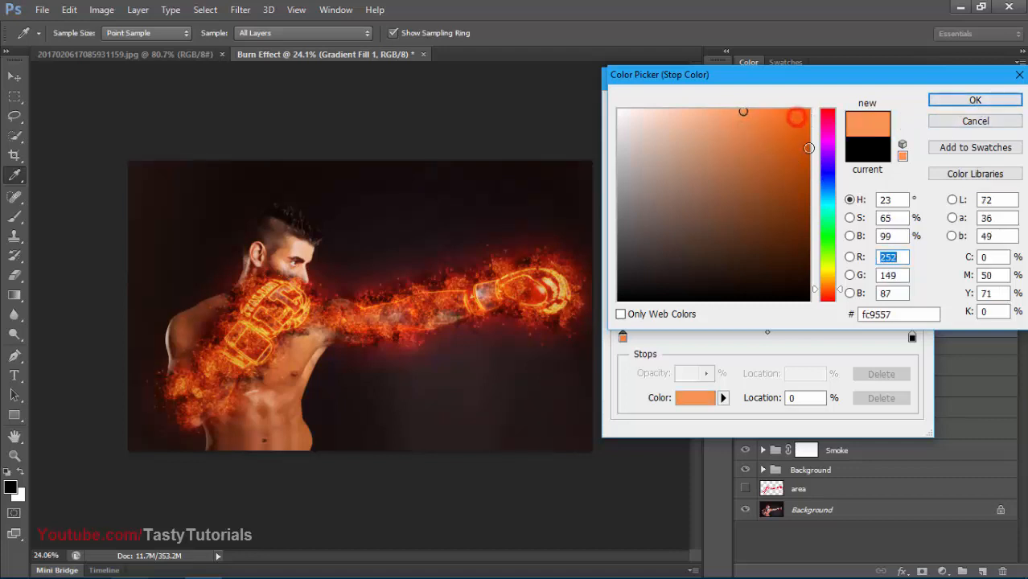
{"action": "left_click", "coordinate": [806, 153]}
{"action": "left_click", "coordinate": [977, 100]}
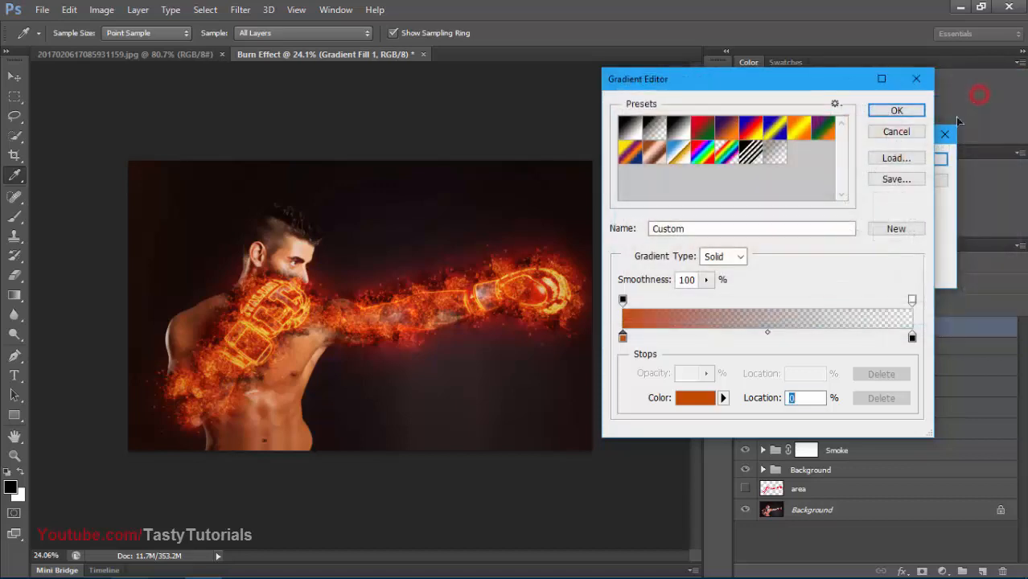
{"action": "left_click", "coordinate": [892, 111]}
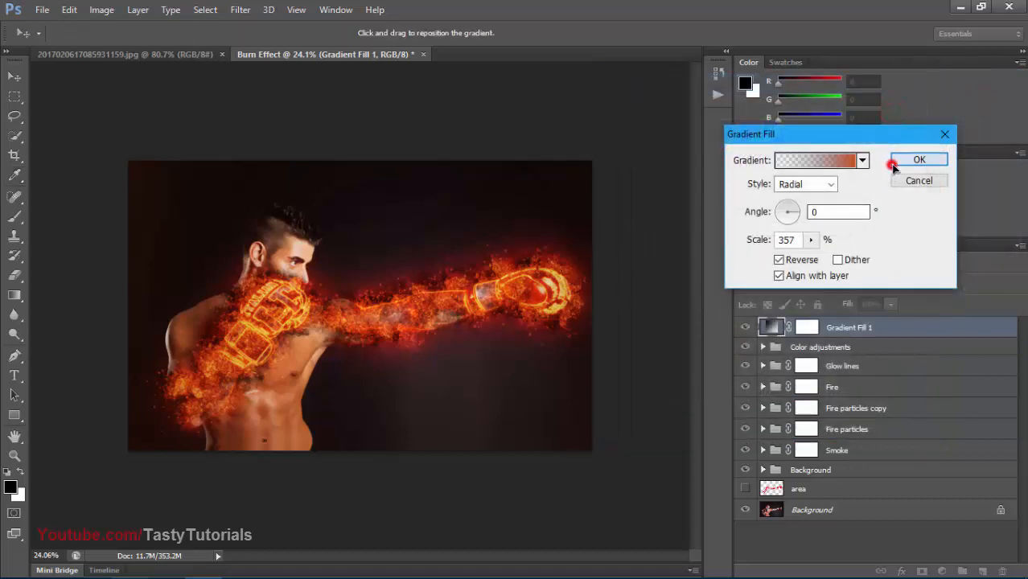
{"action": "left_click", "coordinate": [918, 159]}
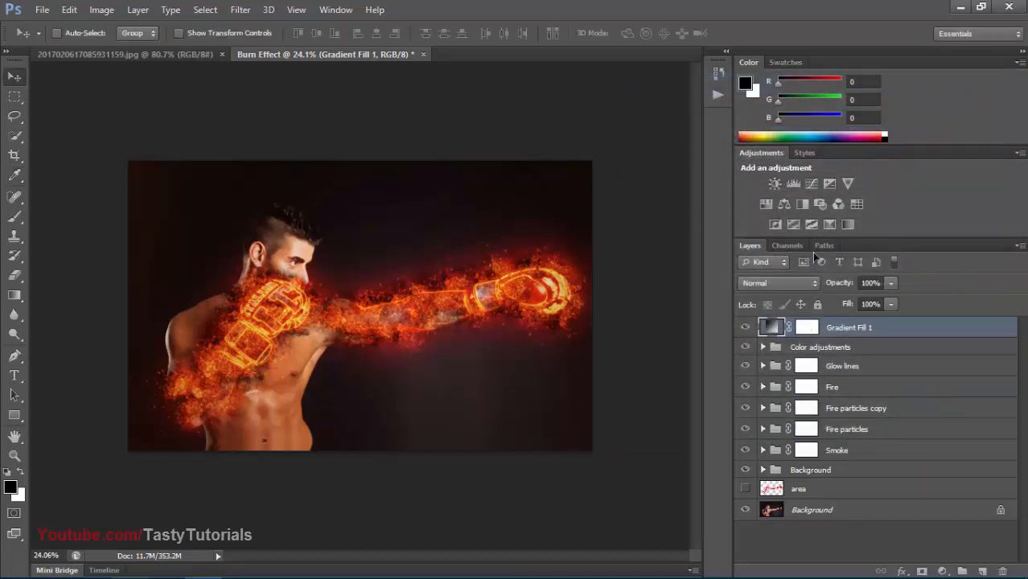
Step: Add a Color Balance adjustment layer above the gradient fill and warm up its midtones slightly
{"action": "left_click", "coordinate": [783, 204]}
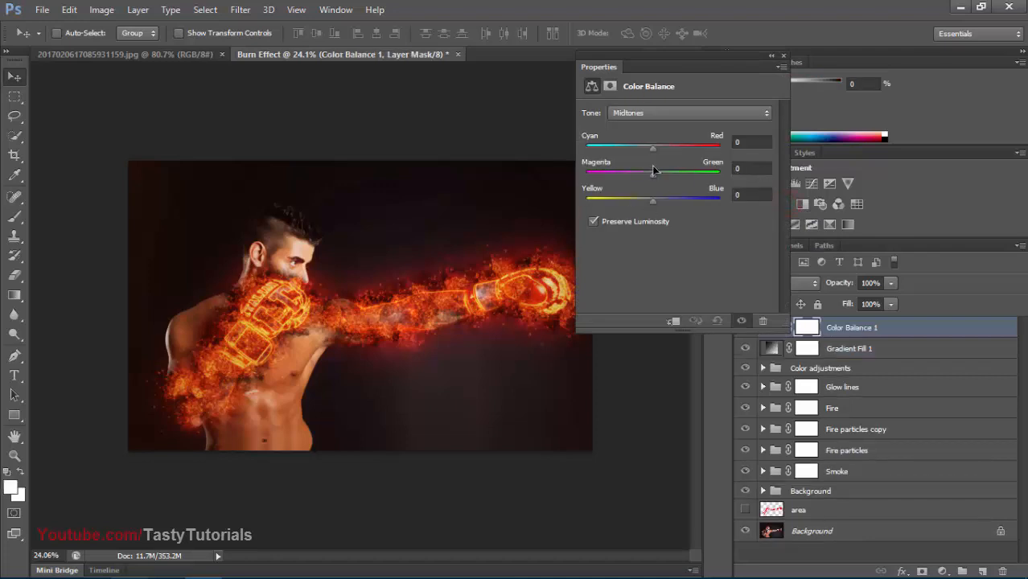
{"action": "left_click_drag", "start_coordinate": [655, 152], "coordinate": [646, 204]}
{"action": "left_click", "coordinate": [771, 55]}
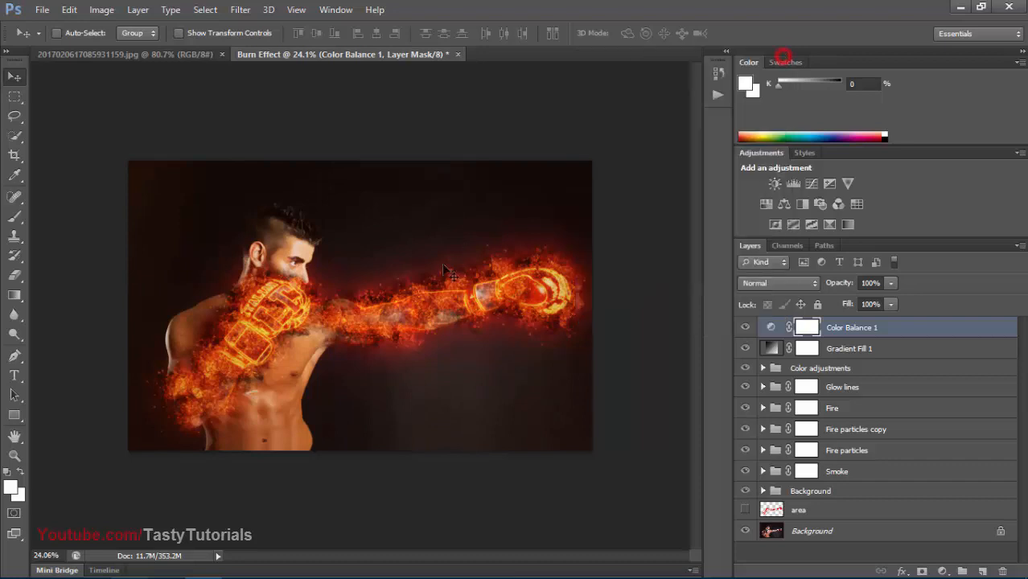
Step: Compare the image close up with the Color Balance layer hidden and shown
{"action": "scroll", "coordinate": [410, 304], "scroll_direction": "up", "scroll_amount": 2}
{"action": "scroll", "coordinate": [409, 304], "scroll_direction": "up", "scroll_amount": 2}
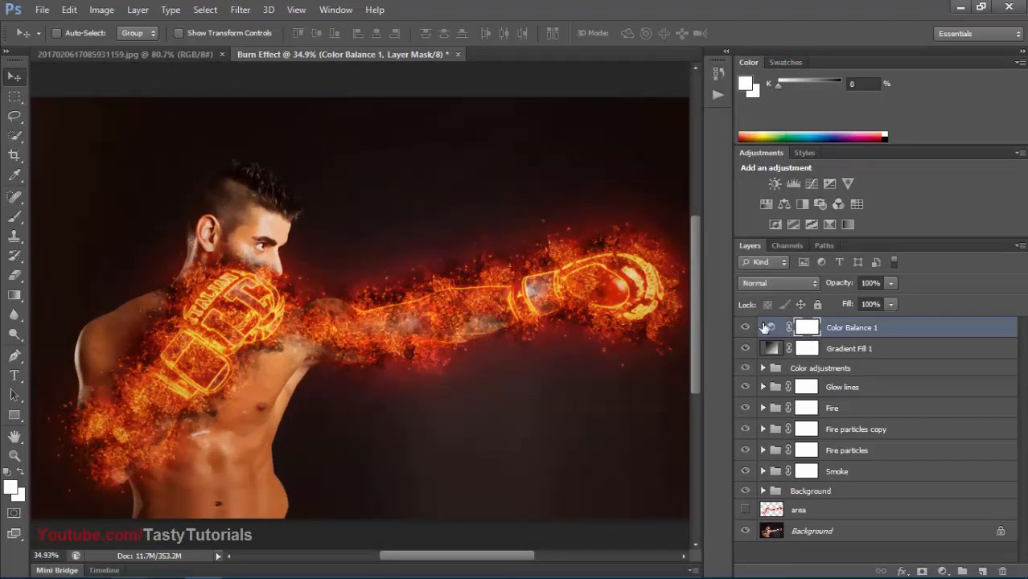
{"action": "left_click", "coordinate": [745, 327]}
{"action": "left_click", "coordinate": [750, 327]}
{"action": "scroll", "coordinate": [467, 312], "scroll_direction": "down", "scroll_amount": 2}
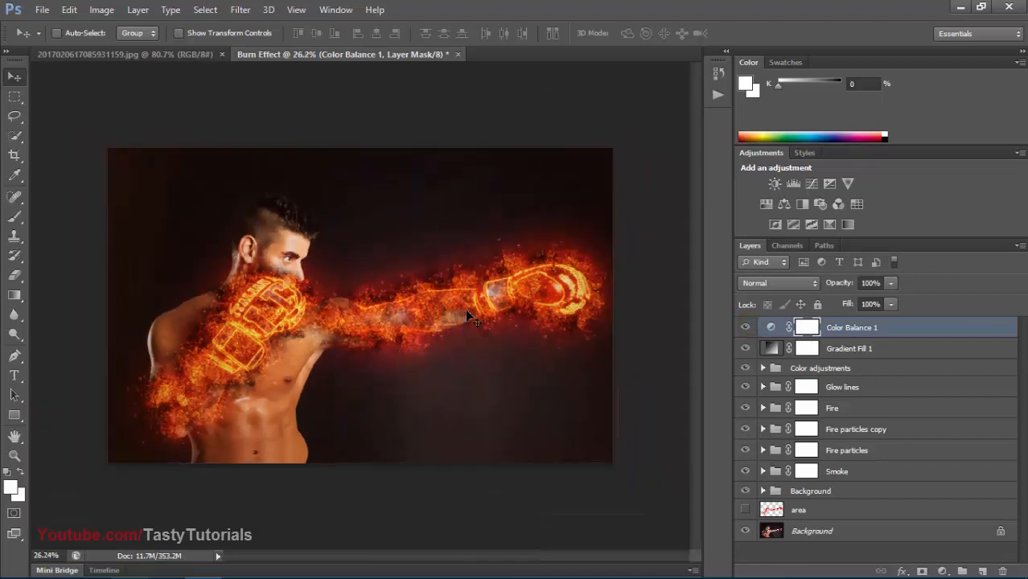